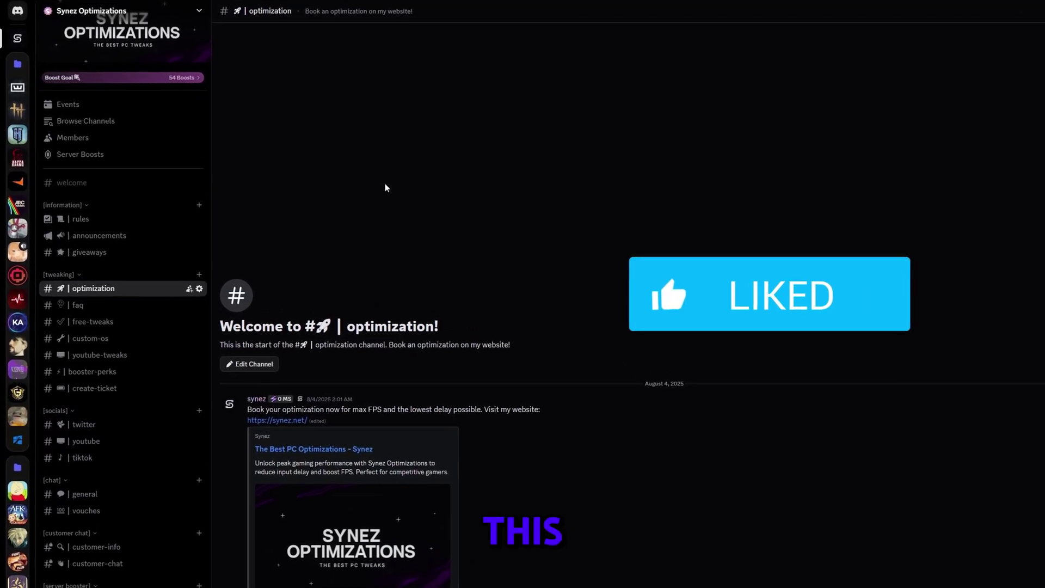
Step: Switch to the desktop and open the "23 Real Ways To Reduce Input Delay For 2026" folder
left_click(103, 265)
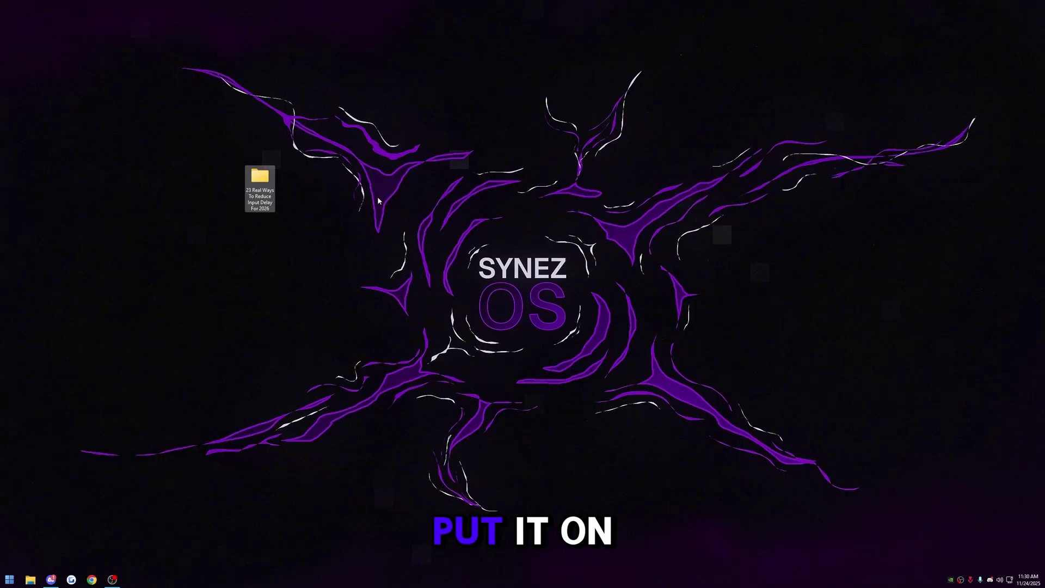
double_click(261, 154)
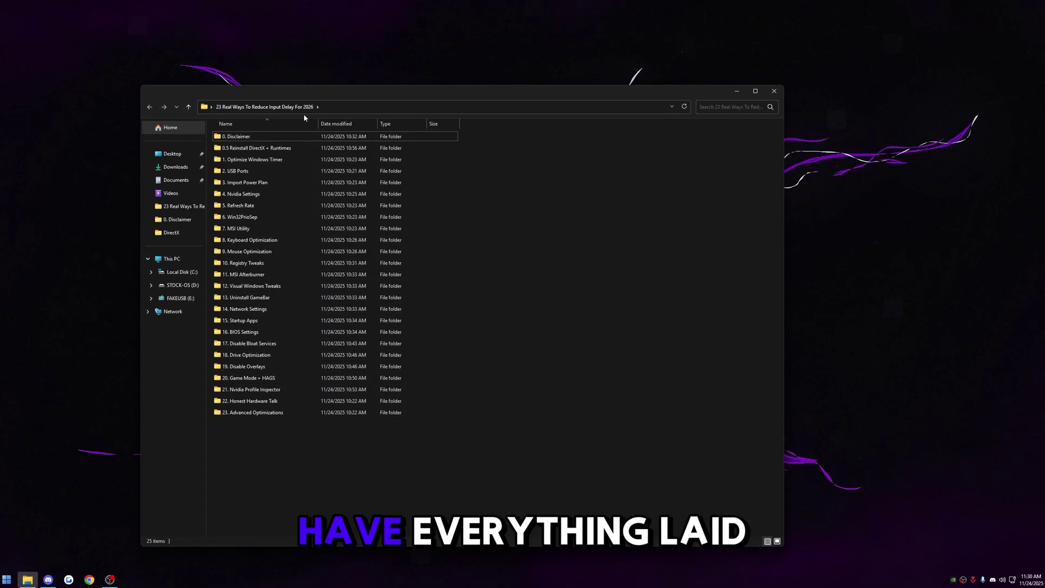
left_click_drag(365, 90, 433, 70)
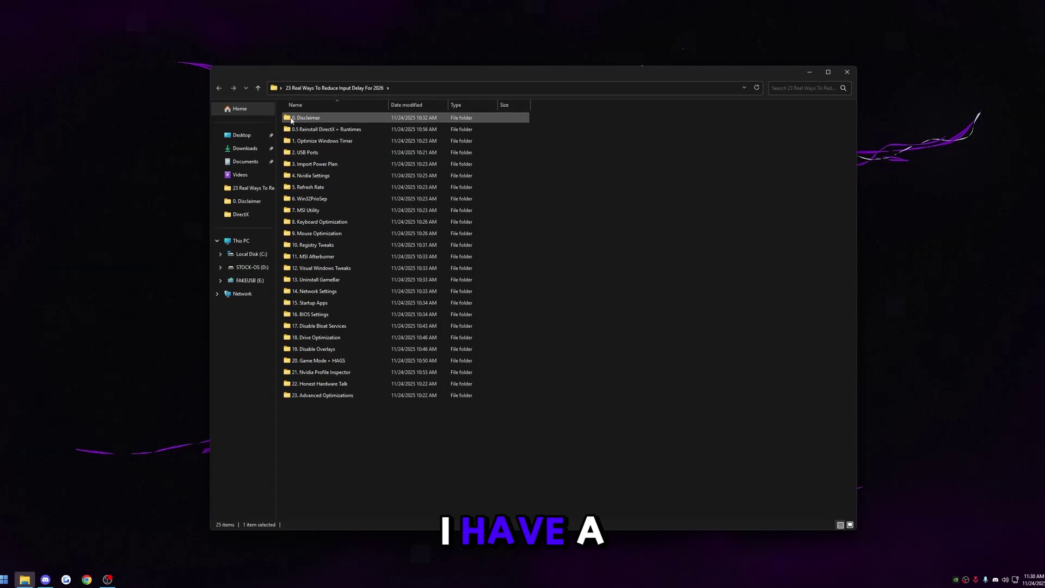
Step: Read the Read Me file in the "0. Disclaimer" folder, including the restore point advice, and return to the main folder
double_click(341, 117)
double_click(306, 116)
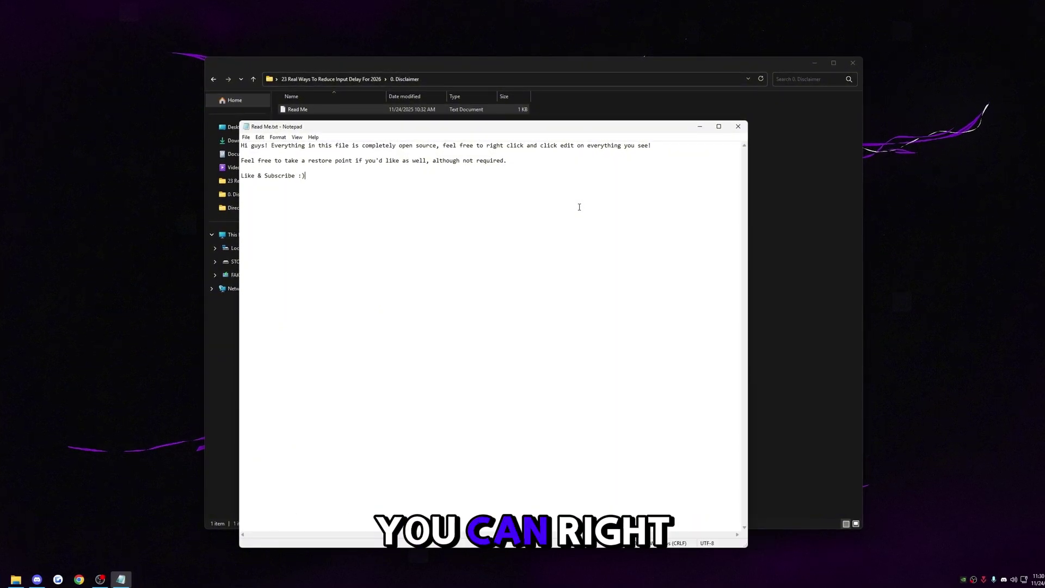
key("Up")
key("Up")
key("Home")
key("shift+End")
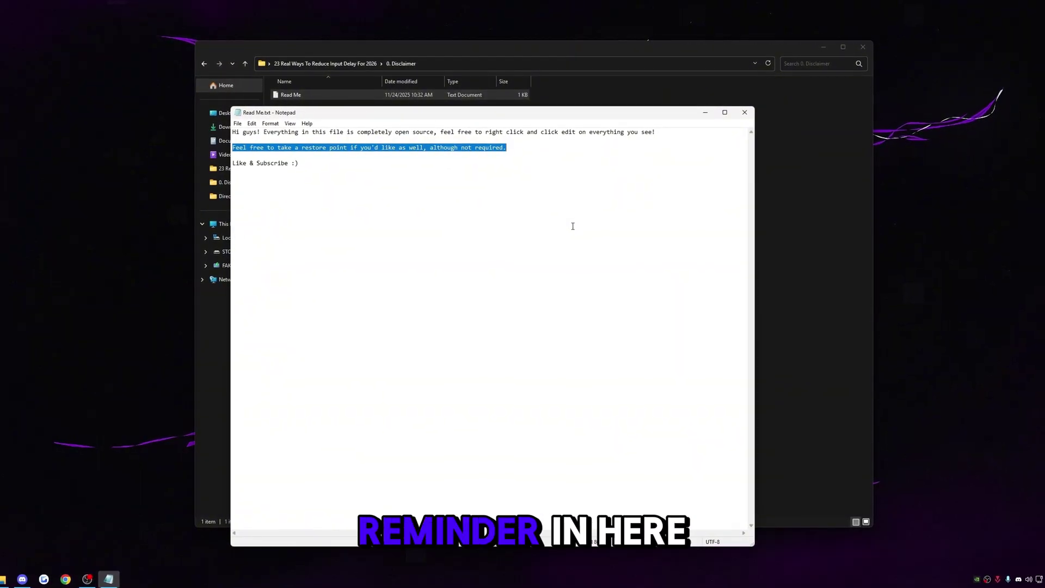
key("alt+F4")
left_click(294, 64)
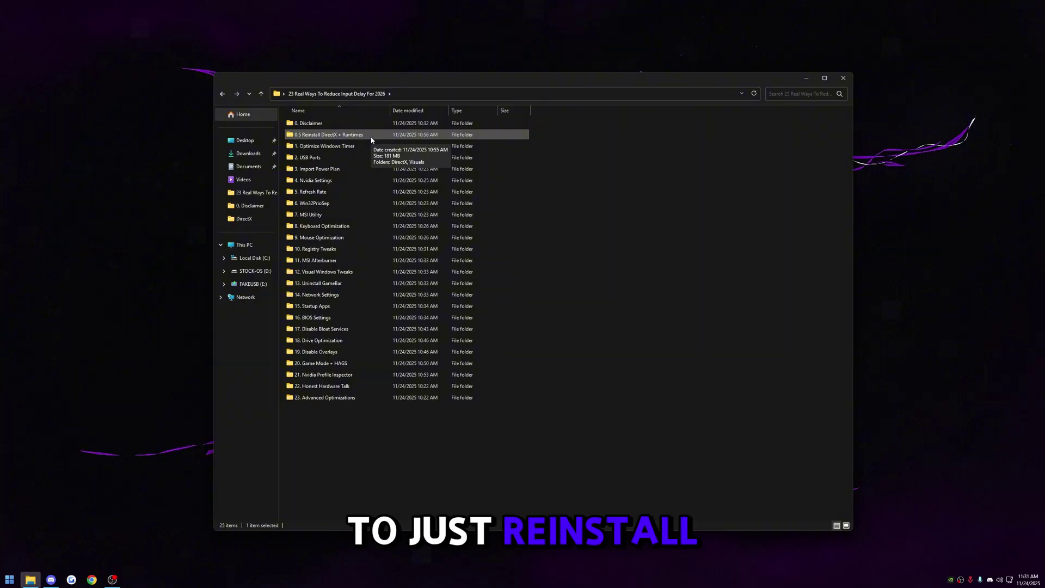
Step: Install DirectX using the "1. DOUBLE CLICK ME" setup in the "0.5 Reinstall DirectX + Runtimes" folder, accepting the license agreement
double_click(319, 133)
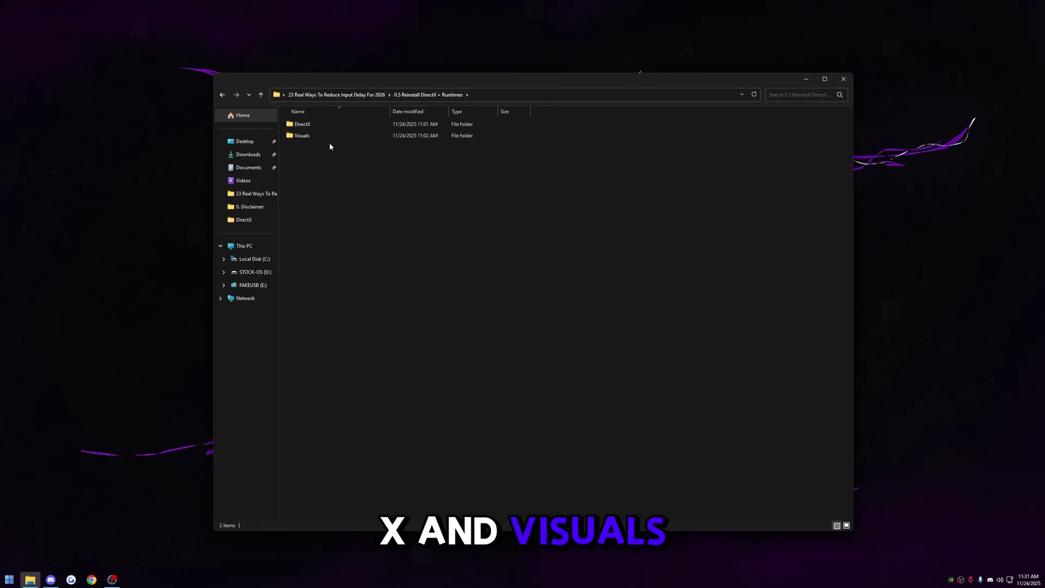
double_click(314, 124)
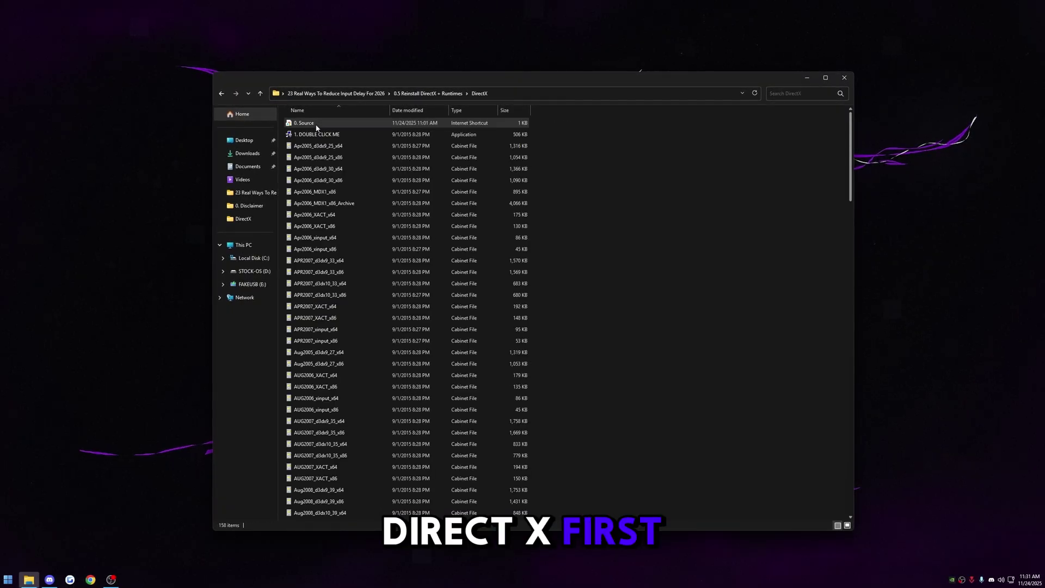
left_click(340, 123)
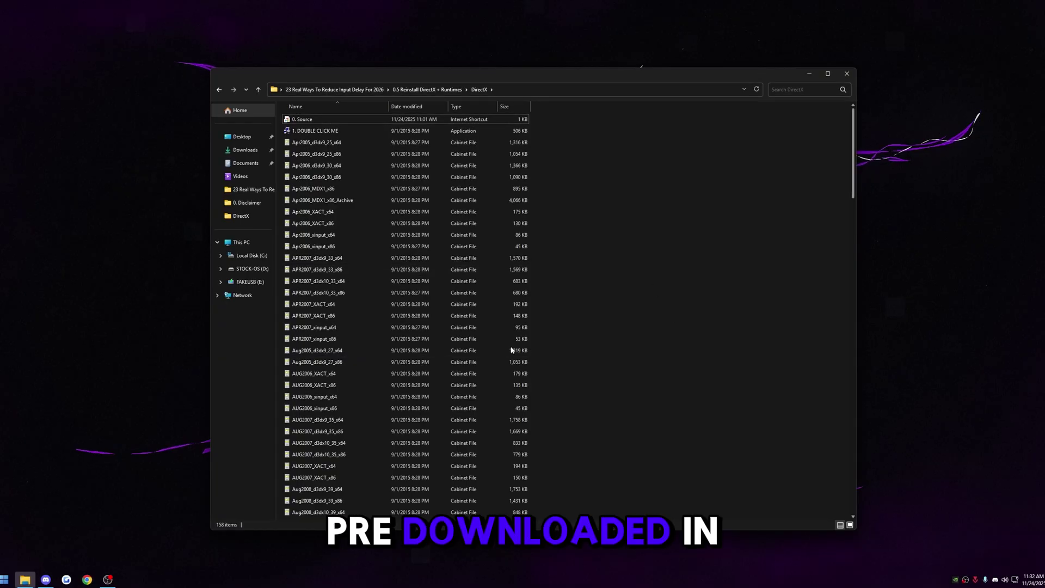
double_click(341, 129)
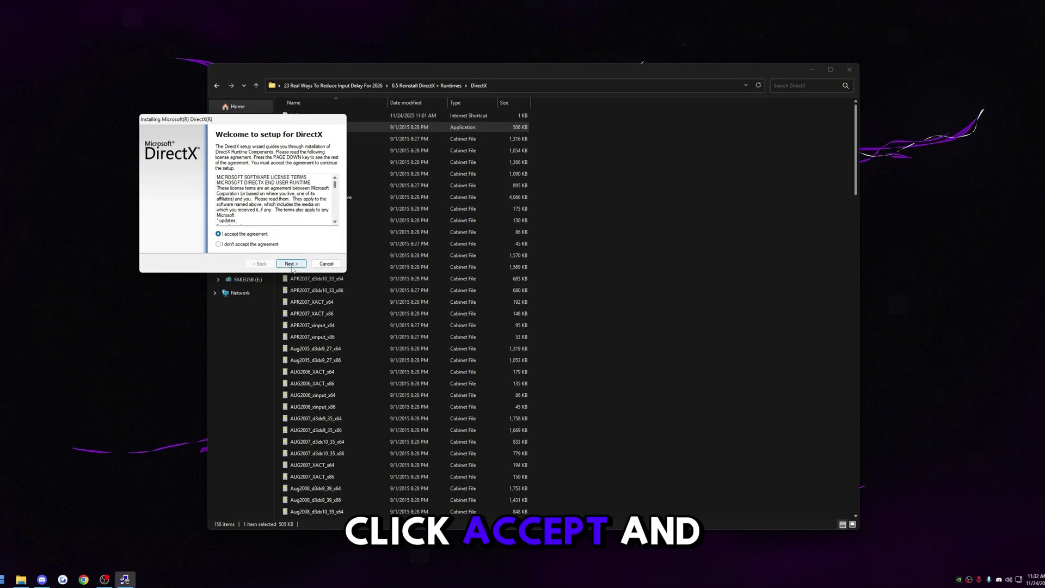
left_click(292, 265)
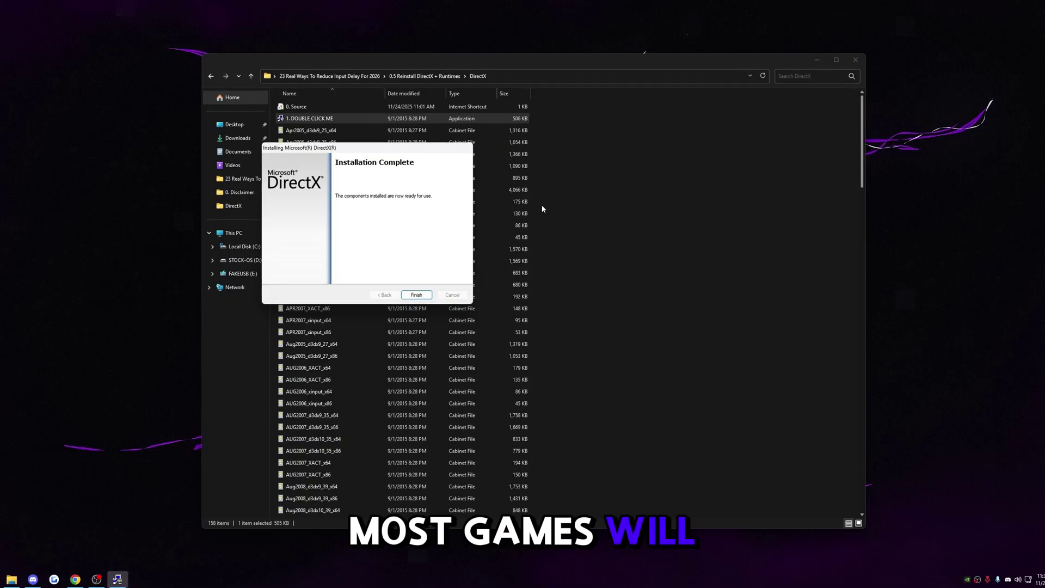
left_click(417, 294)
Step: Inspect the install_all batch script in the Visuals folder and run it to install the Visual C++ runtimes
left_click(250, 76)
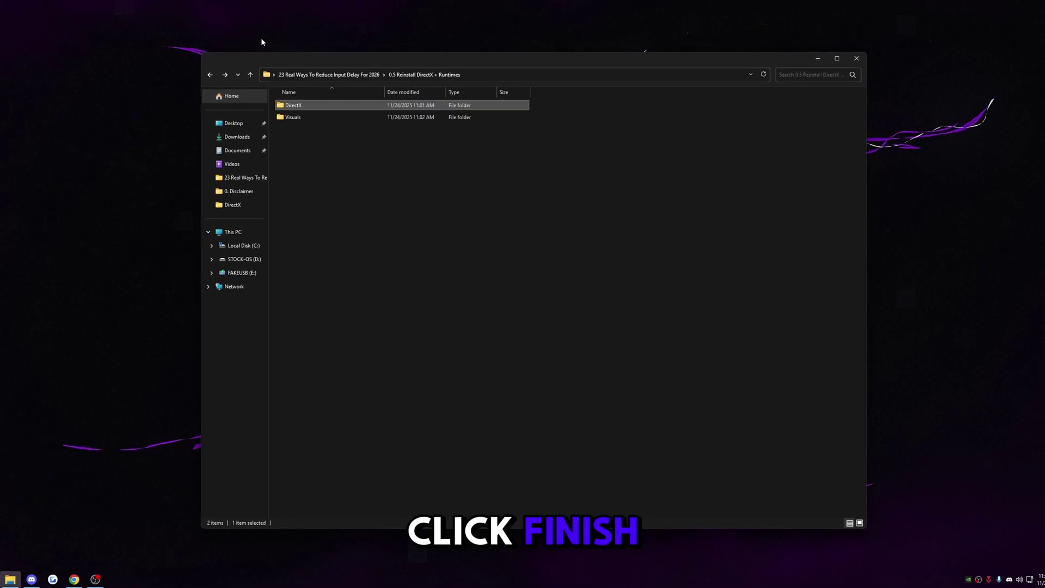
double_click(303, 118)
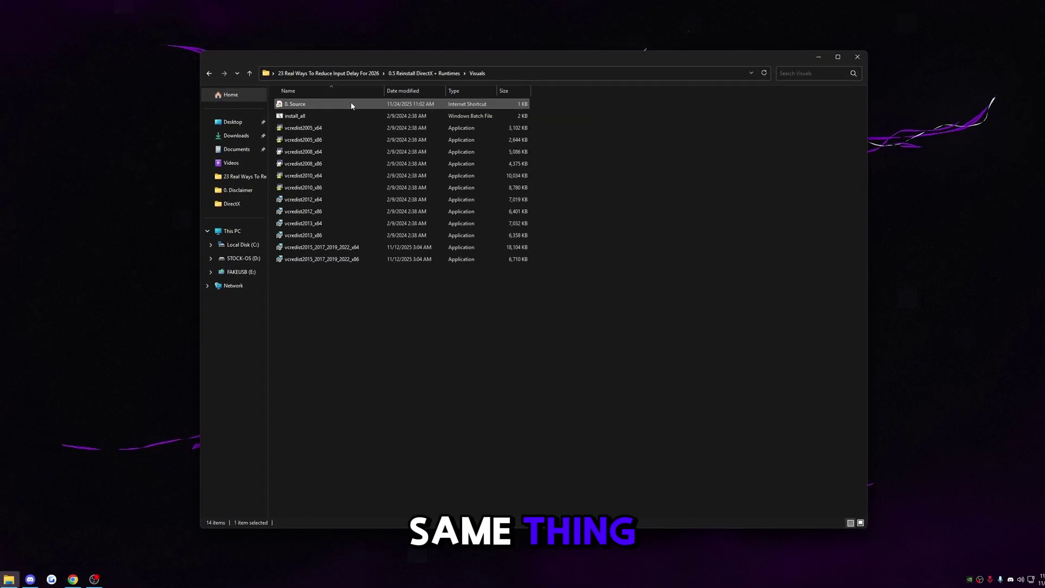
right_click(312, 115)
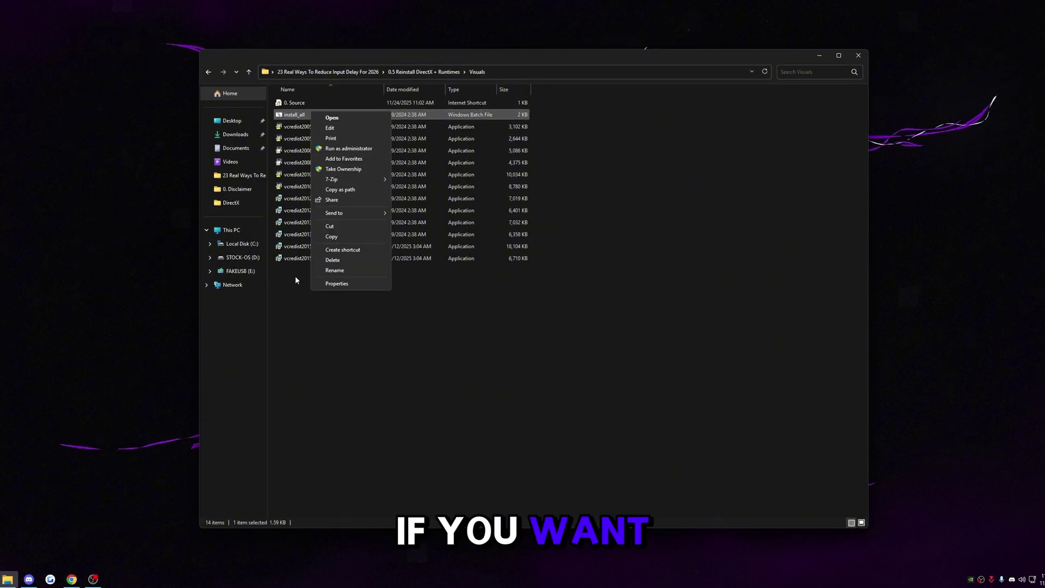
left_click(336, 128)
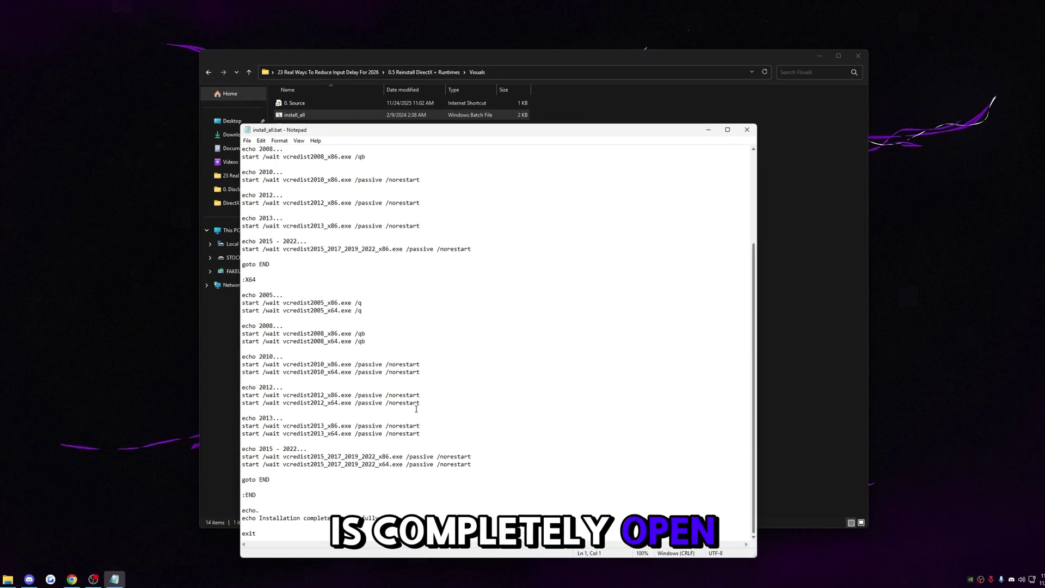
left_click(746, 131)
double_click(294, 116)
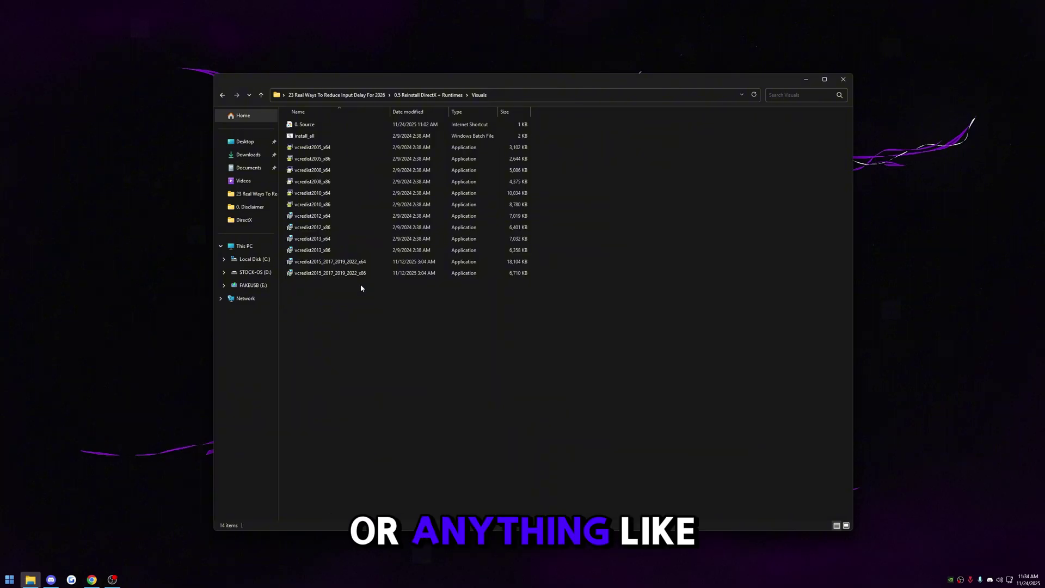
key("ctrl+a")
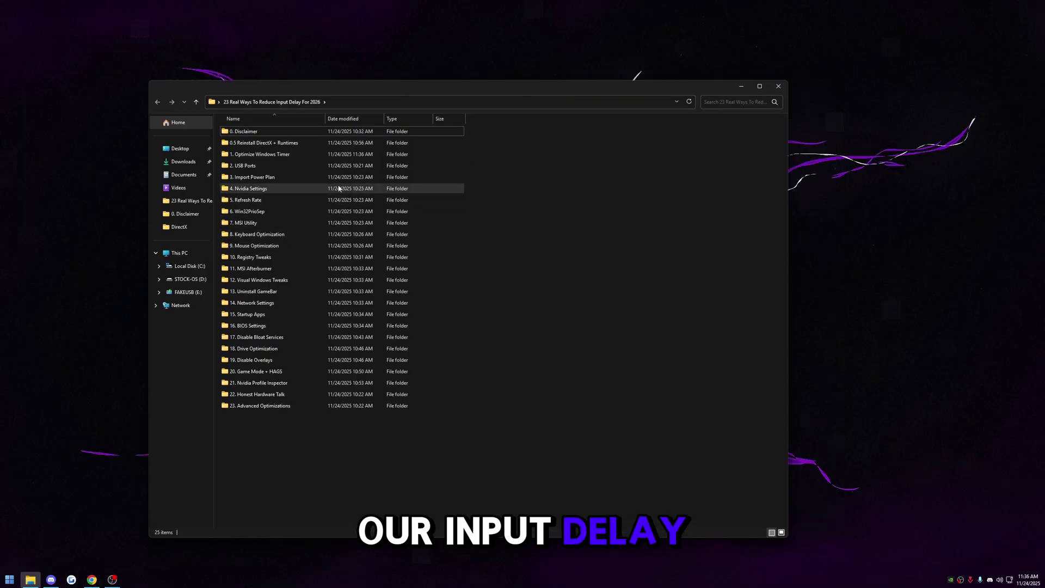
Step: Open the "1. Put this in shellstartup" subfolder of "1. Optimize Windows Timer"
left_click(258, 155)
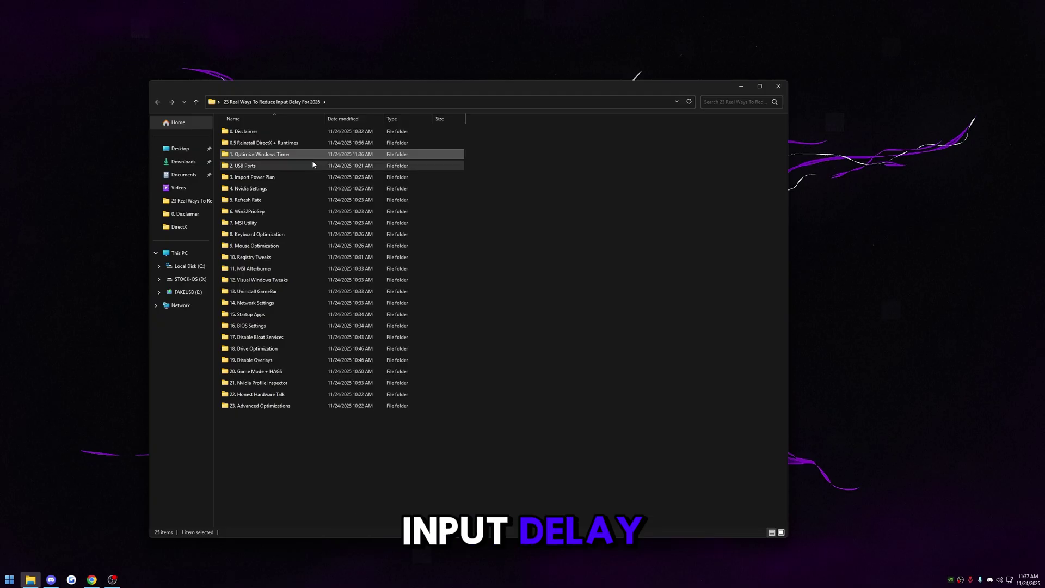
double_click(258, 156)
key("ctrl+a")
left_click(350, 265)
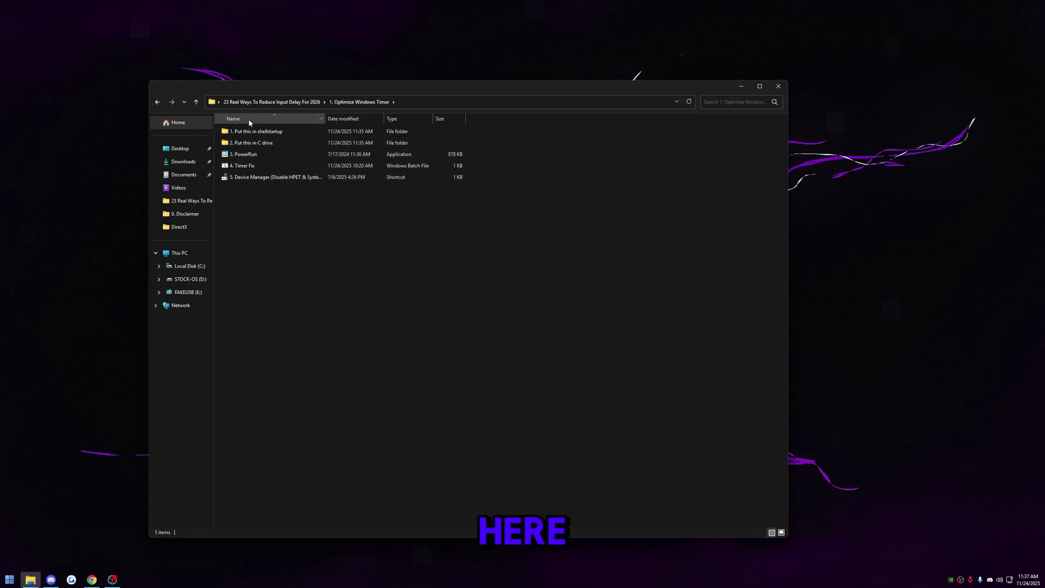
double_click(274, 132)
left_click(267, 145)
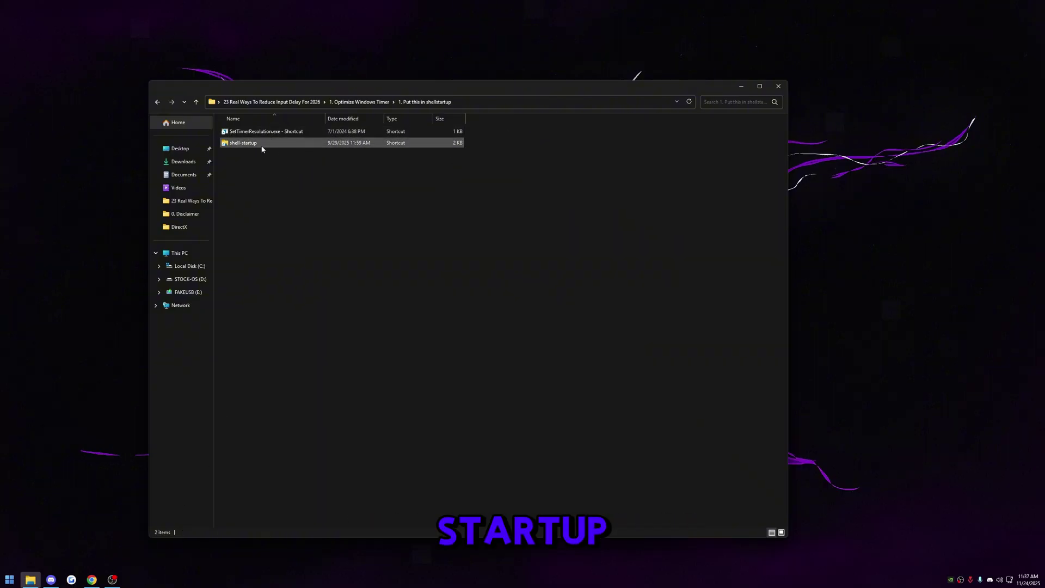
Step: Search Windows for "startup"
key("super")
type("startup")
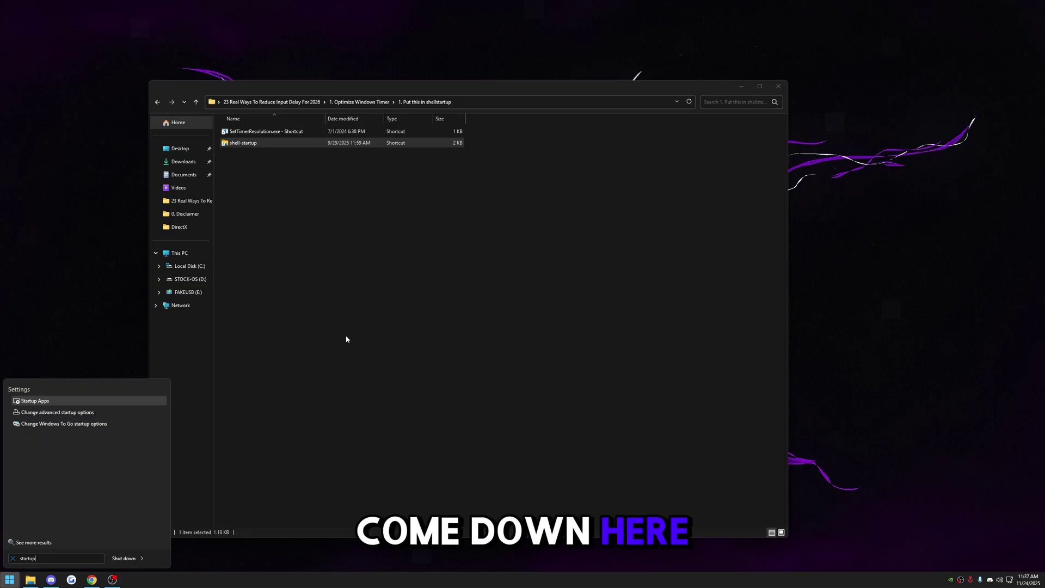
key("Return")
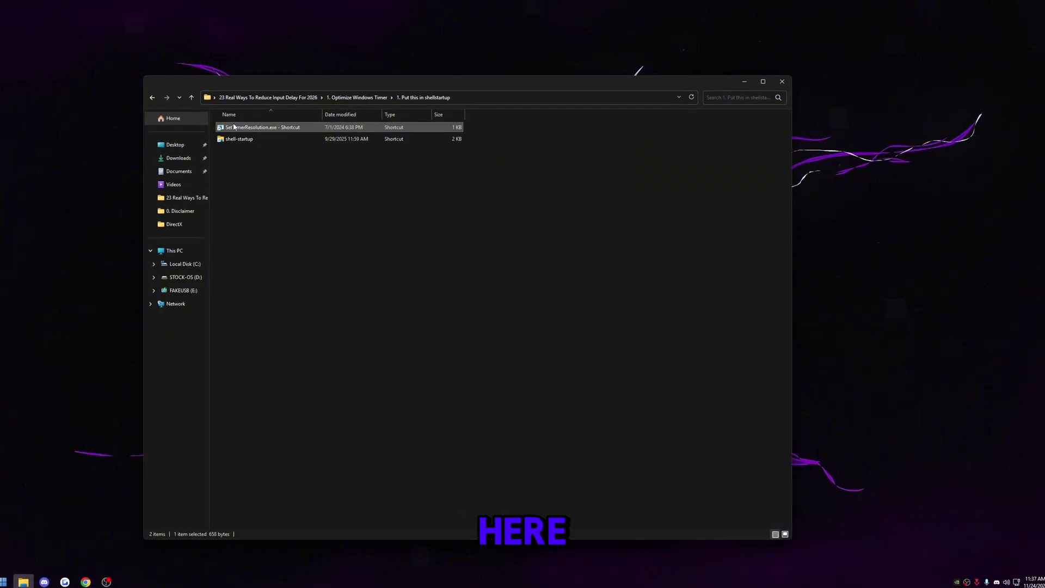
Step: Copy the SetTimerResolution.exe shortcut and check the Windows Startup folder for it through the shell-startup shortcut
right_click(293, 133)
left_click(347, 228)
double_click(240, 138)
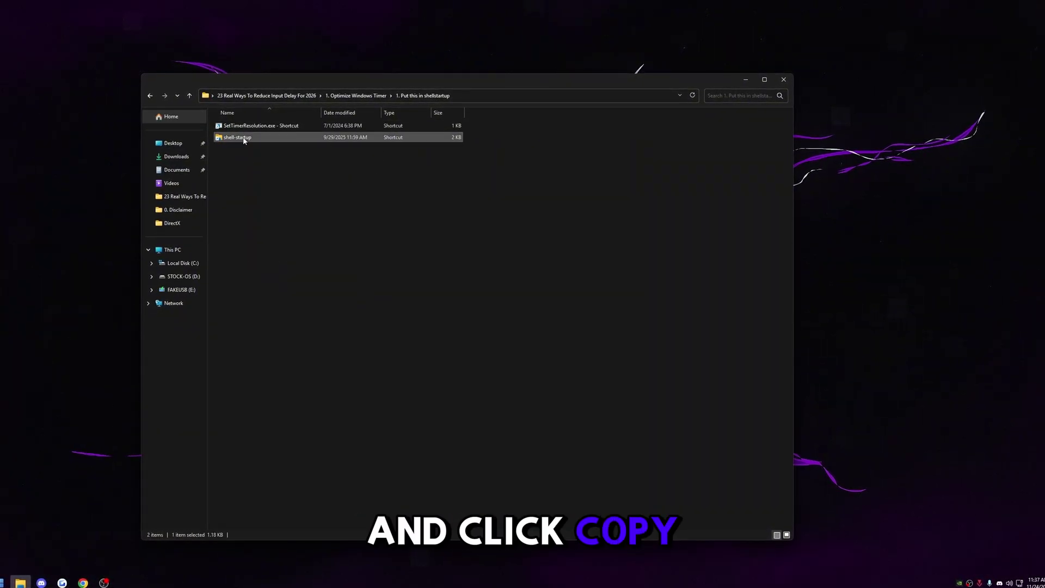
left_click_drag(326, 90, 396, 109)
left_click(312, 179)
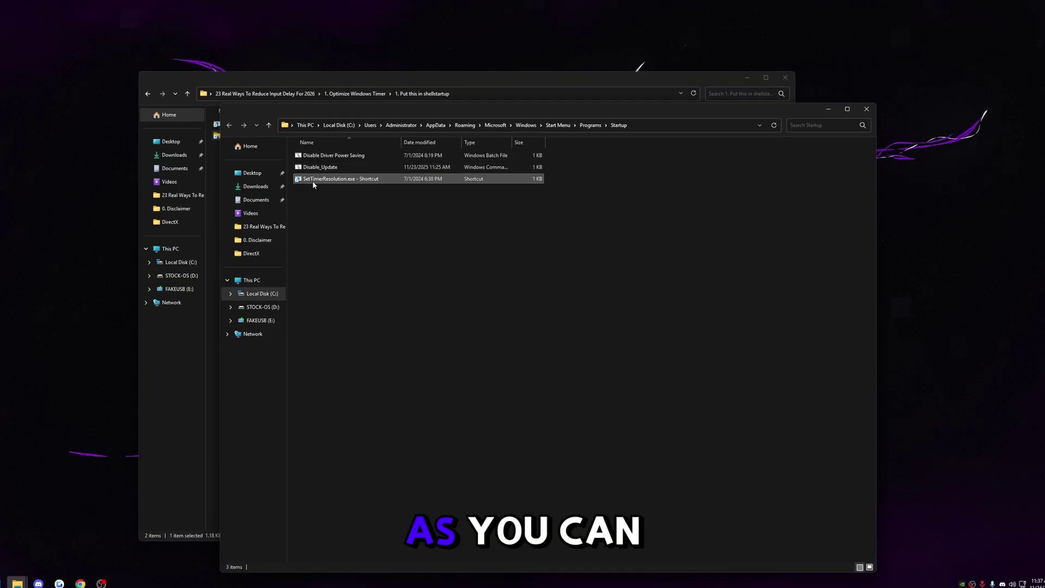
left_click_drag(737, 108, 643, 116)
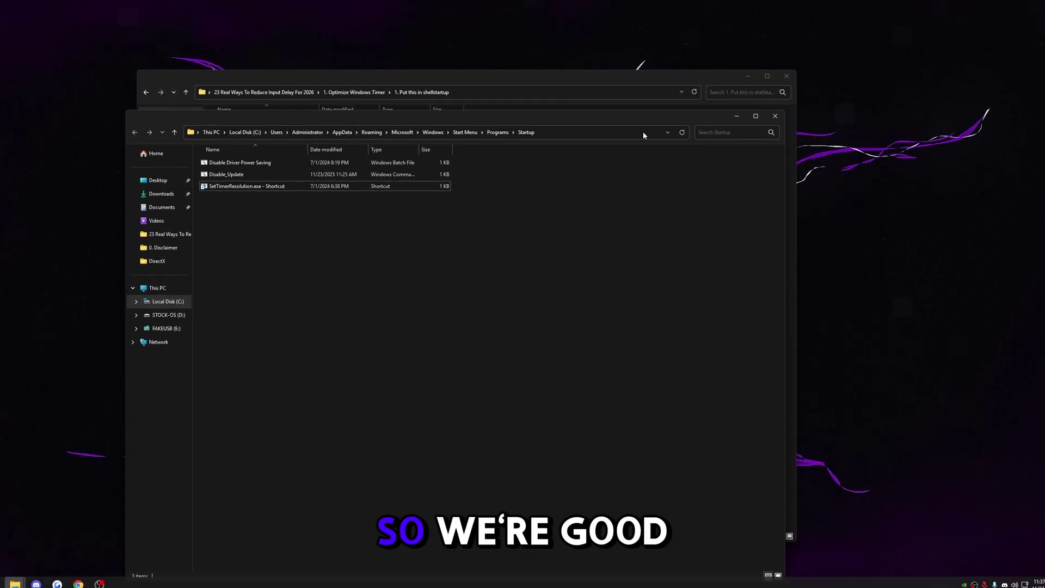
left_click(782, 117)
Step: Check the C drive for SetTimerResolution through the shortcut in the "2. Put this in C drive" folder
left_click(345, 92)
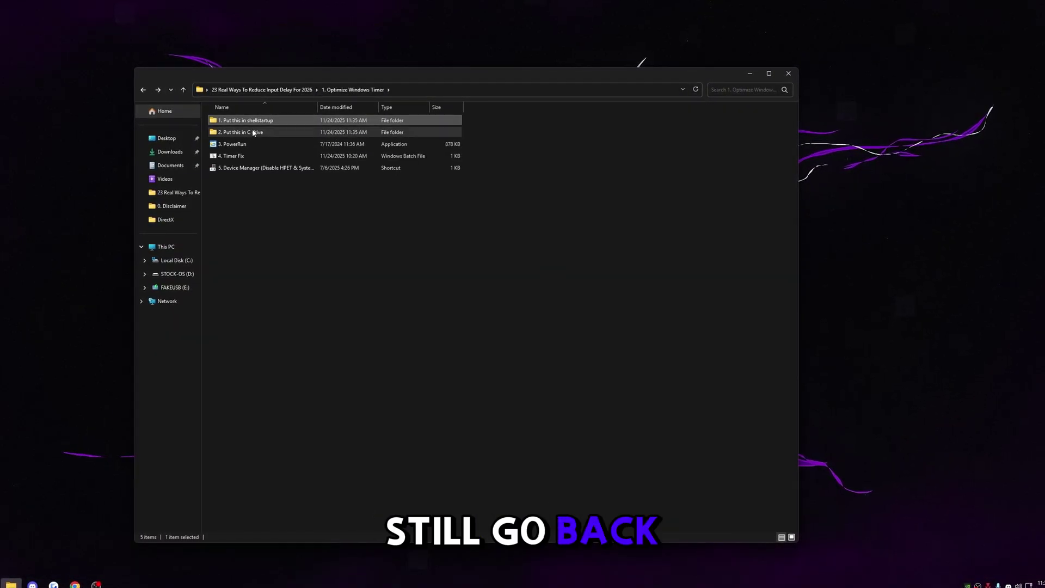
double_click(249, 135)
left_click(329, 131)
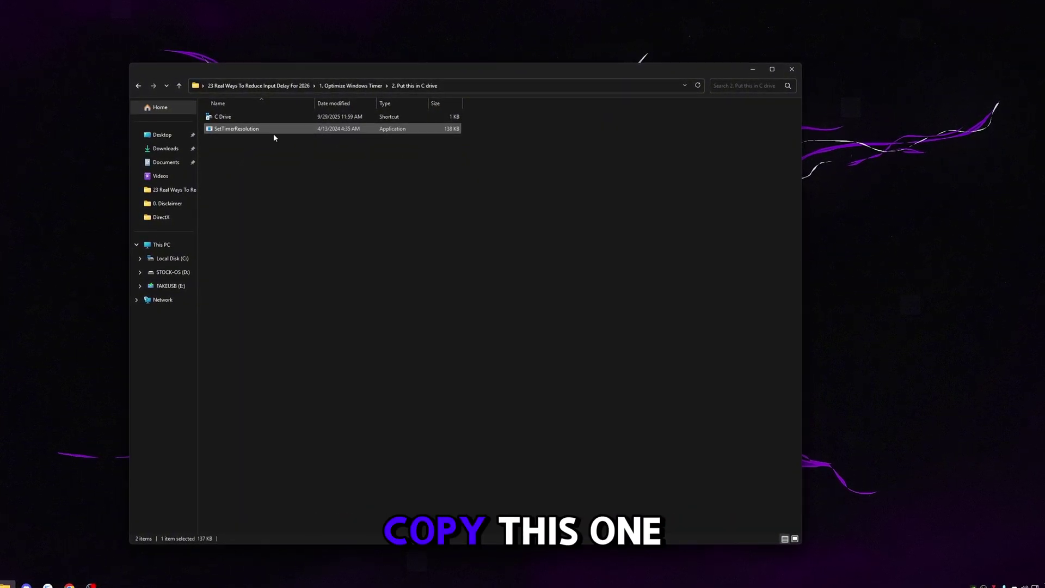
double_click(272, 116)
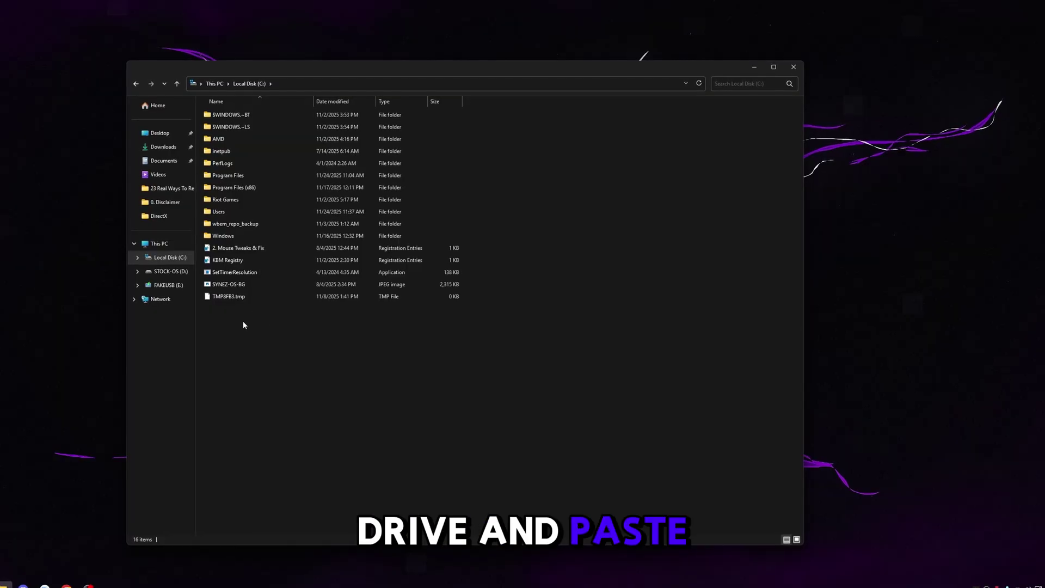
left_click(223, 272)
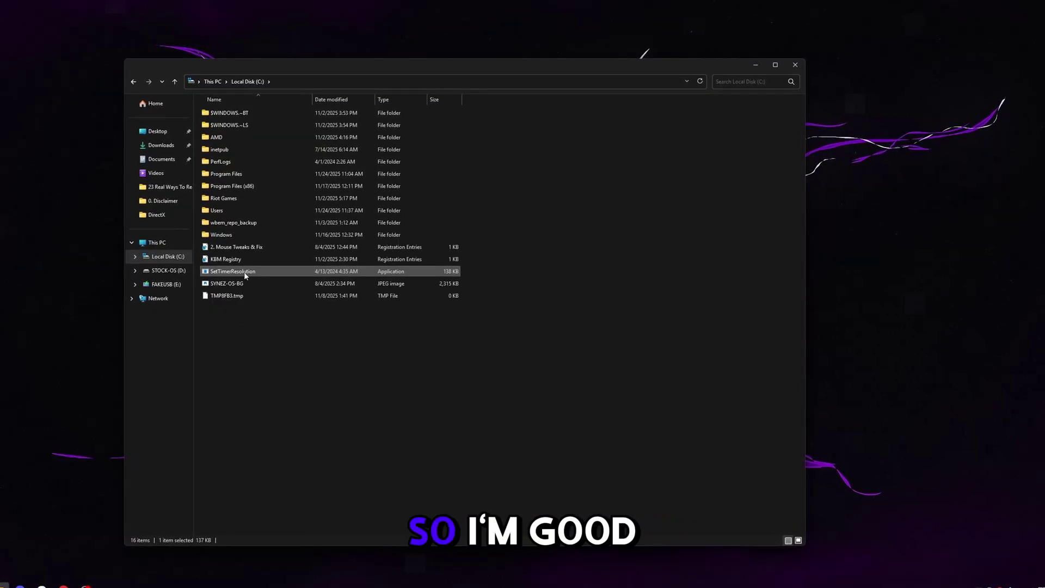
key("alt+Left")
left_click_drag(438, 268, 492, 276)
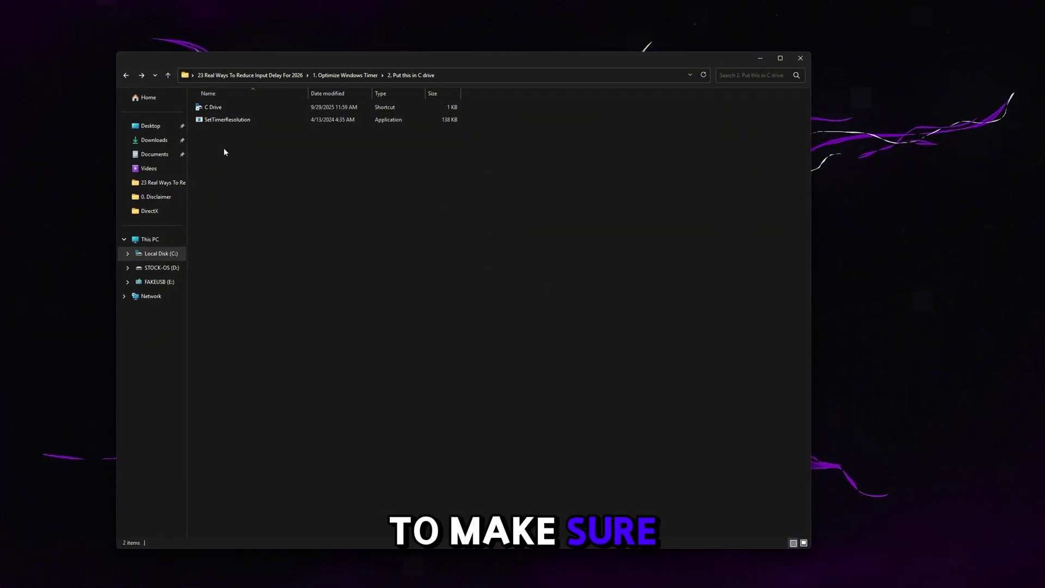
Step: Launch PowerRun from the "1. Optimize Windows Timer" folder and use its file commands
left_click(349, 75)
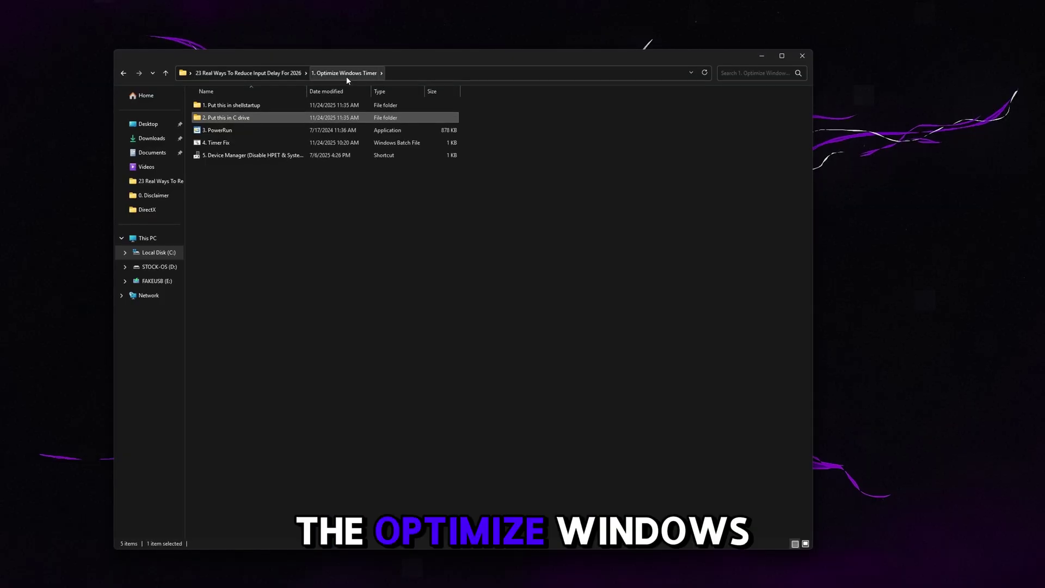
double_click(221, 130)
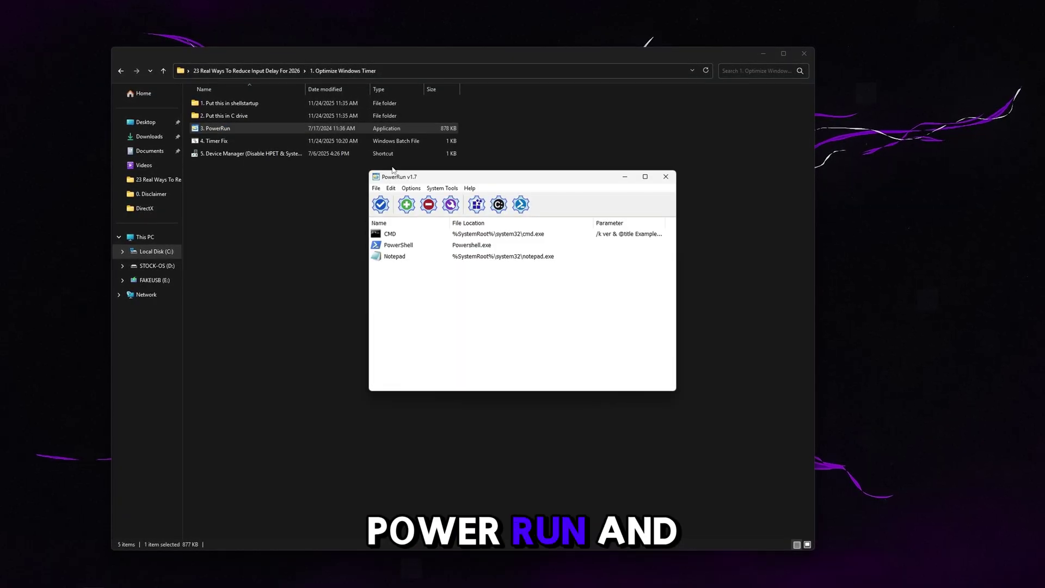
left_click(376, 189)
left_click(403, 222)
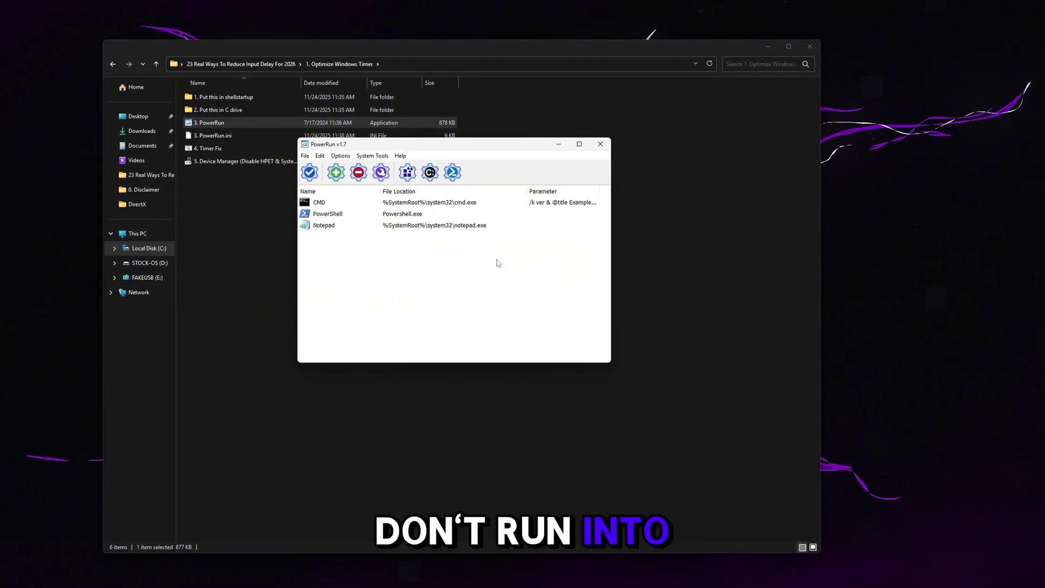
left_click(304, 155)
left_click(319, 199)
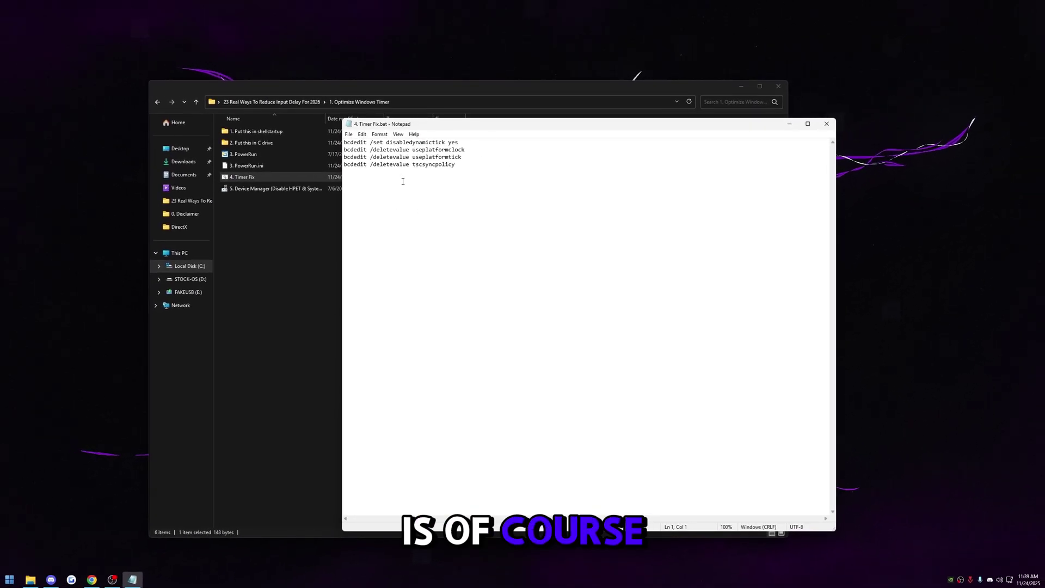
Step: Review the bcdedit commands in the "4. Timer Fix" batch file
left_click_drag(344, 143, 496, 240)
left_click(496, 240)
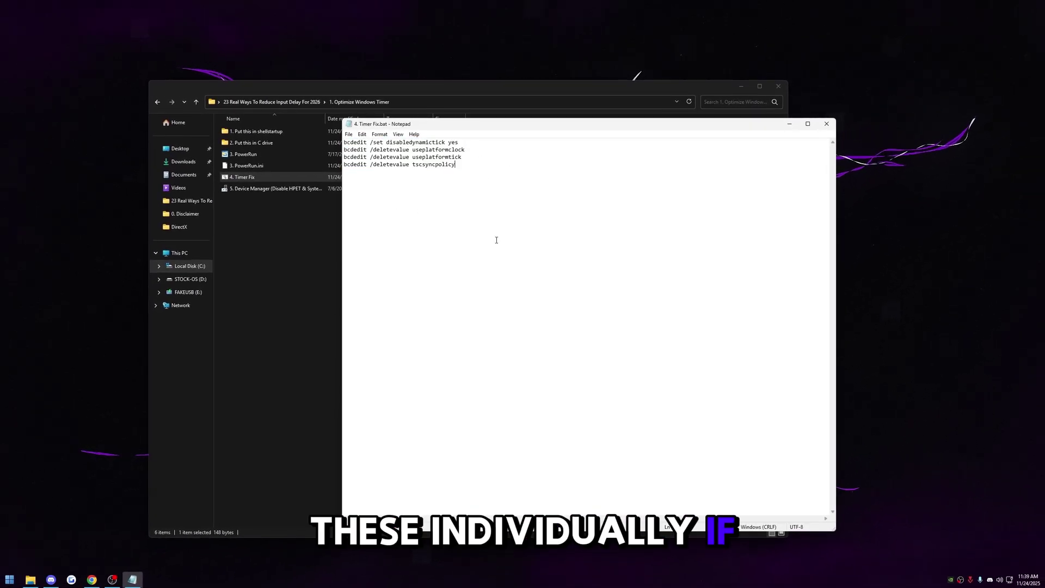
Step: Close the batch file and widen the Name column to show the full name of the "5. Device Manager" shortcut
left_click(826, 125)
left_click_drag(248, 172, 256, 157)
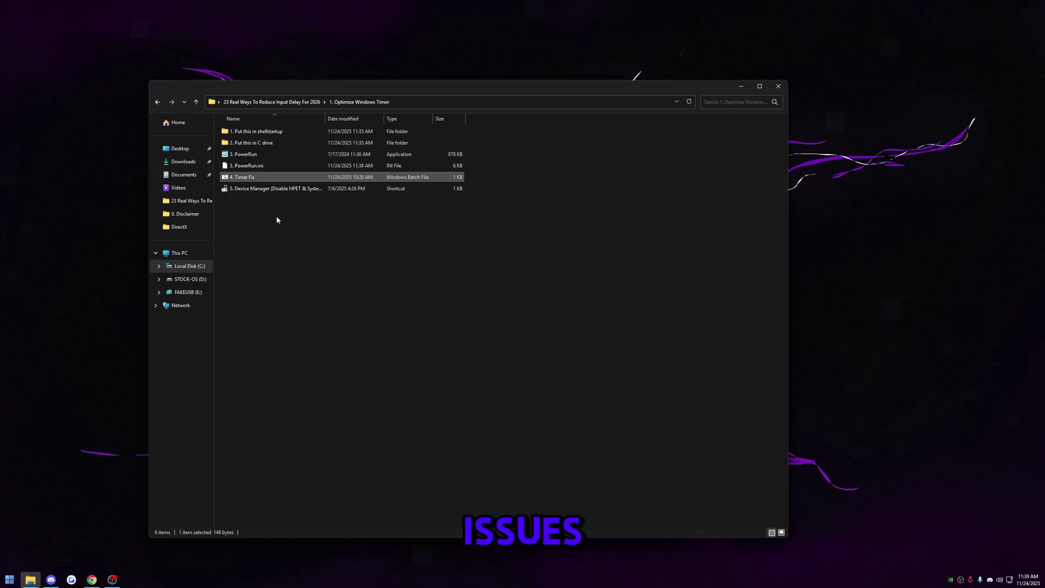
left_click(252, 189)
key("ctrl+plus")
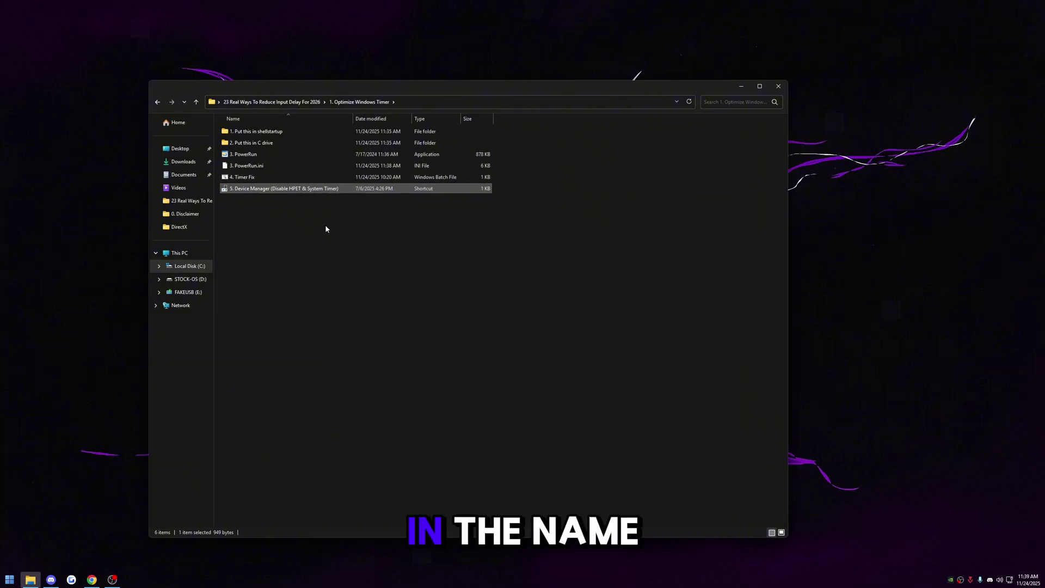
Step: Launch Device Manager through its shortcut and locate the High precision event timer and System timer under System devices
double_click(343, 188)
left_click_drag(361, 265, 361, 454)
scroll(359, 296, "down", 3)
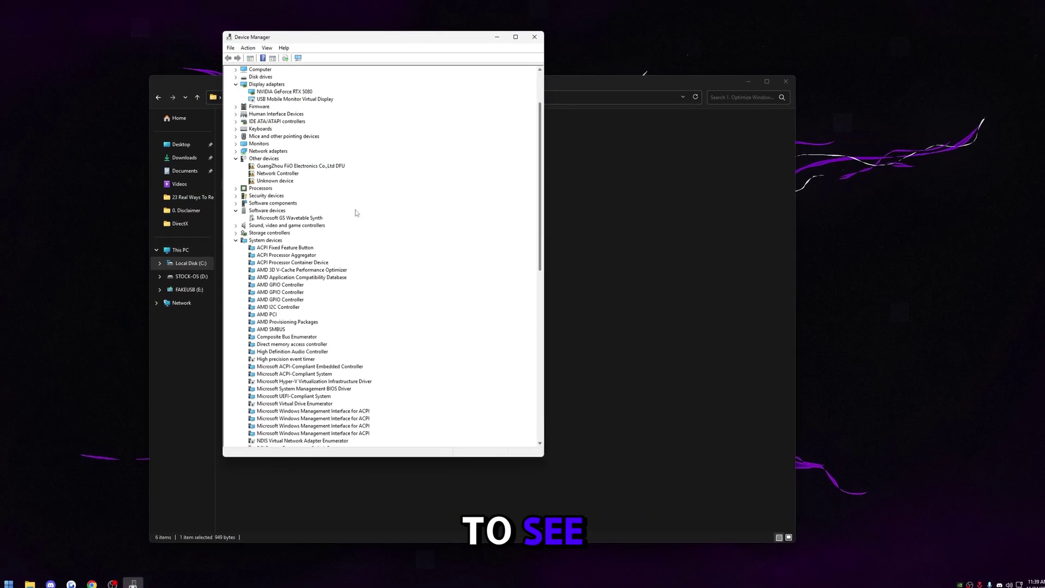
scroll(304, 305, "down", 2)
left_click(264, 315)
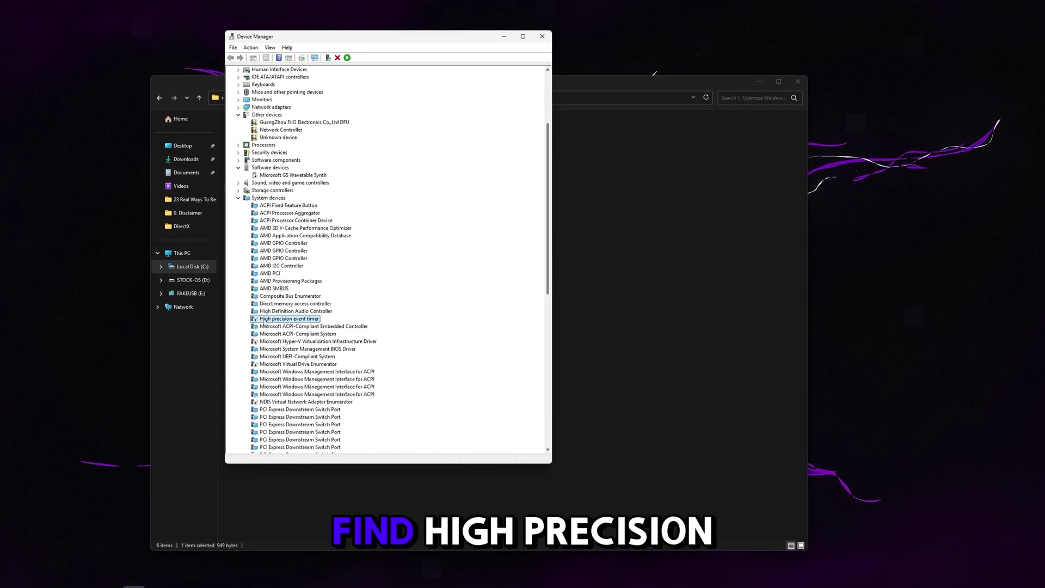
left_click(394, 296)
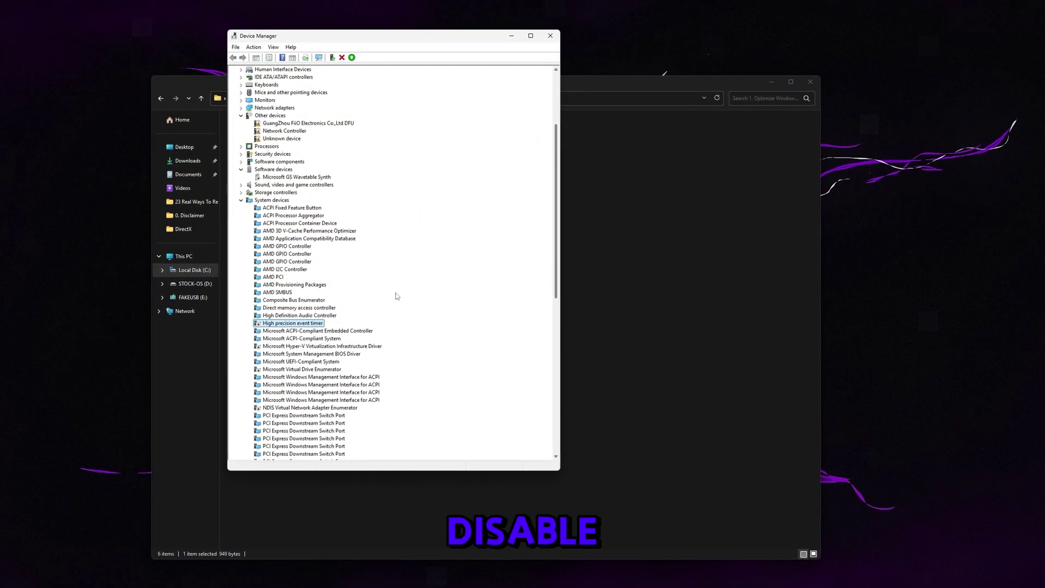
scroll(446, 418, "down", 15)
left_click(260, 436)
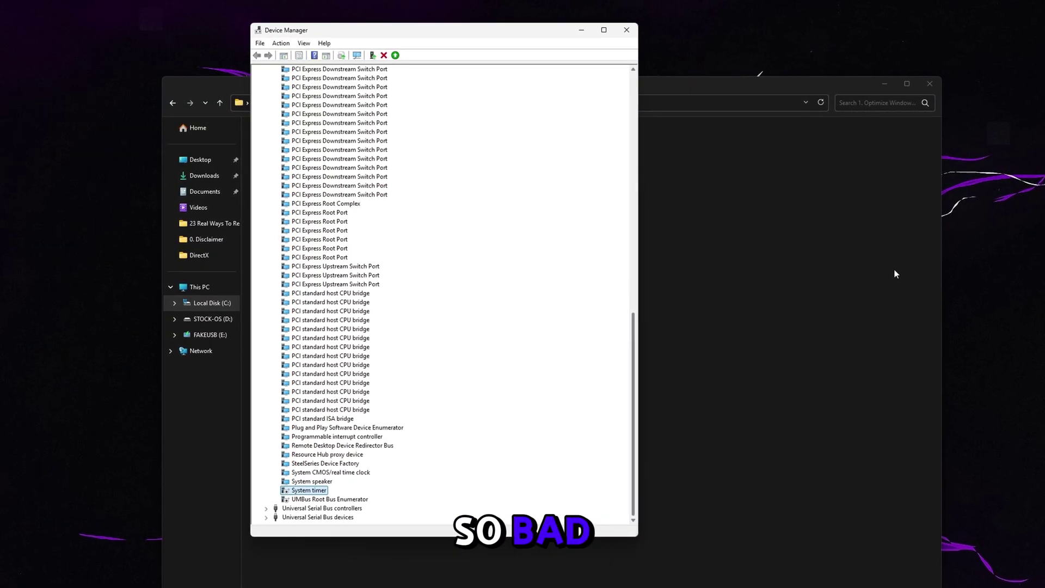
scroll(599, 310, "up", 15)
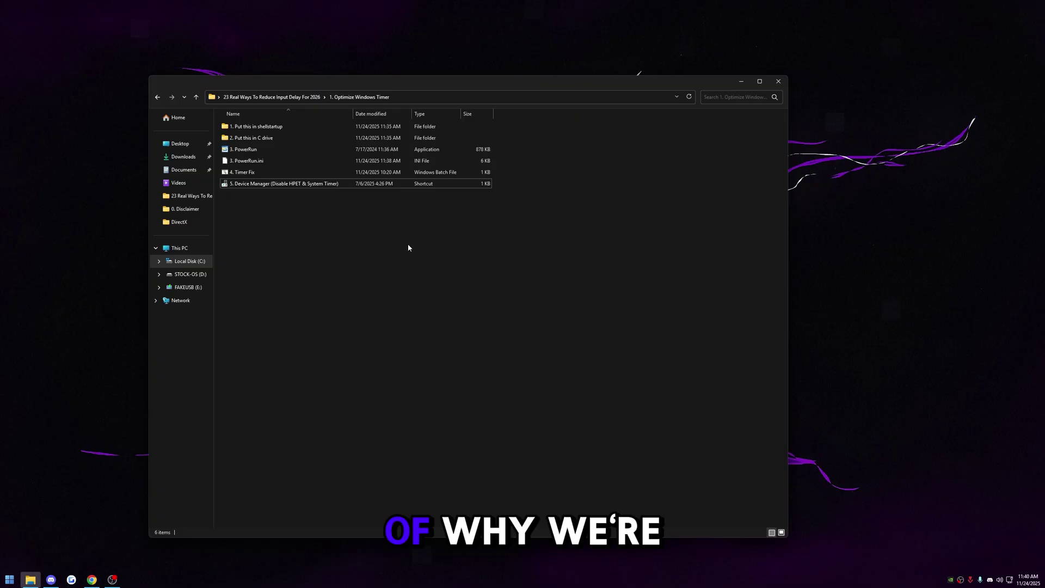
Step: View the USB Ports image from the "2. USB Ports" folder to compare the port types
key("alt+Left")
left_click(245, 158)
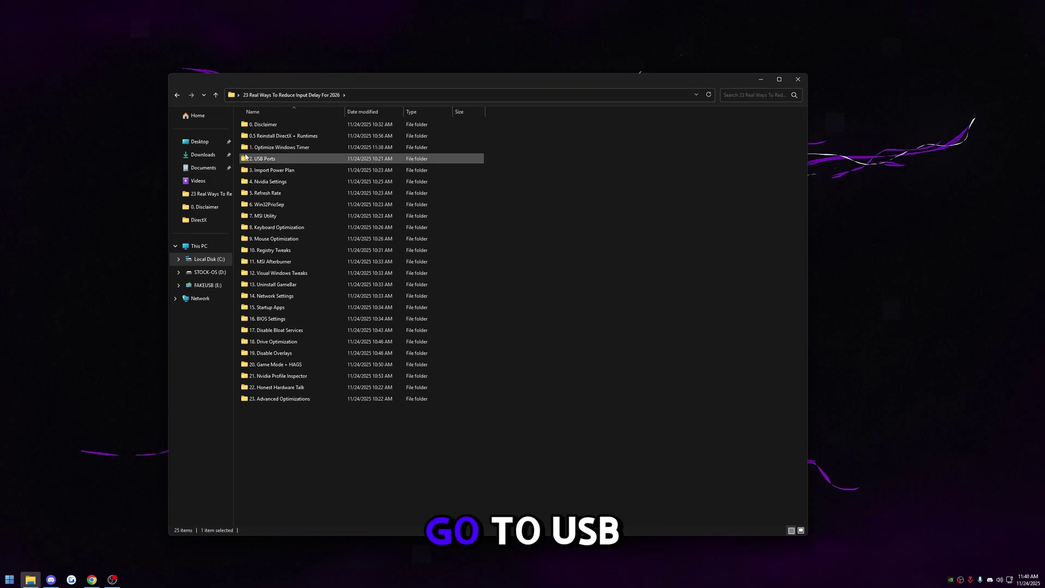
double_click(273, 159)
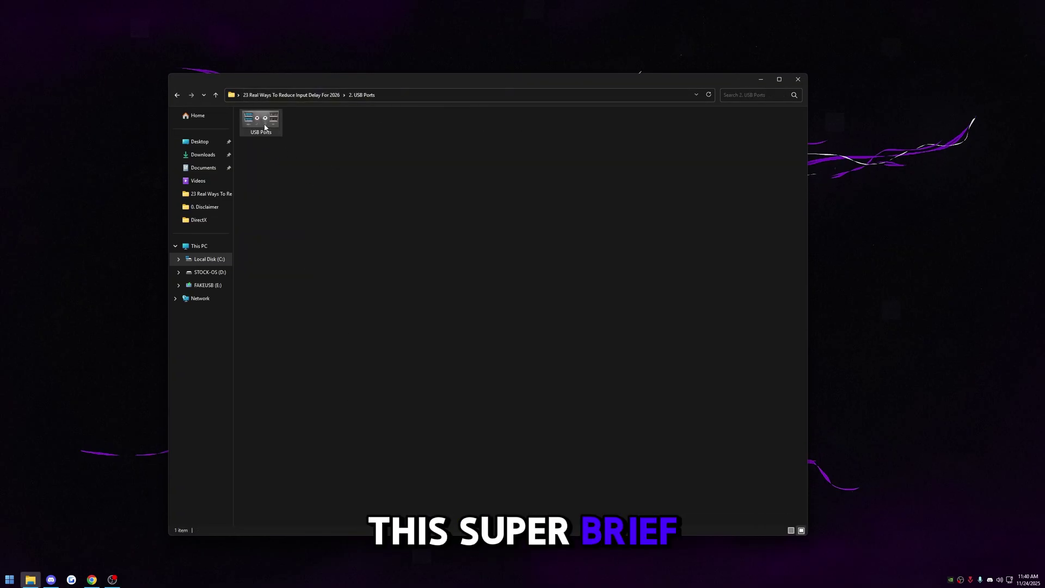
double_click(265, 128)
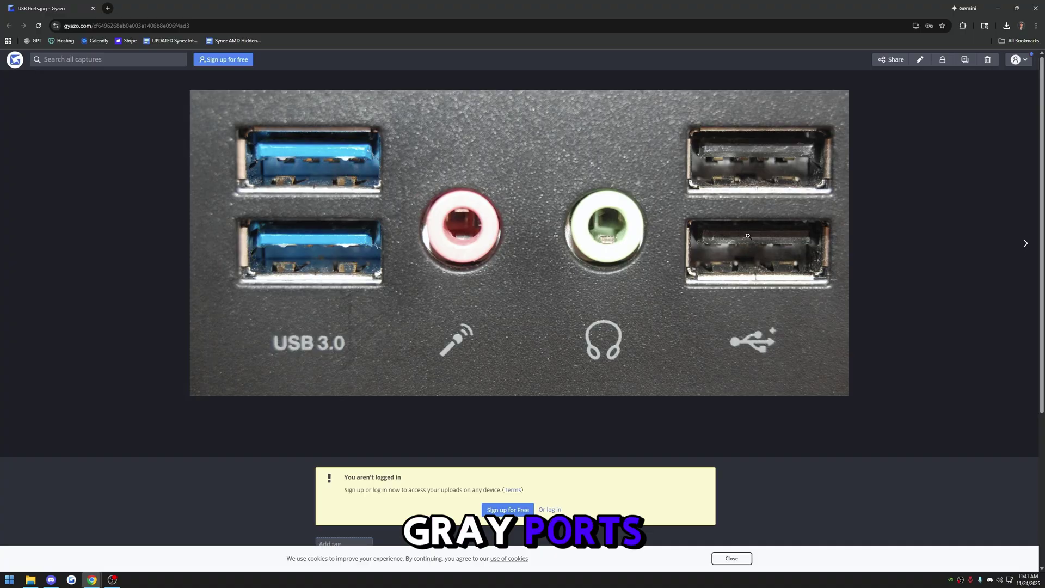
key("super+Down")
key("super+Down")
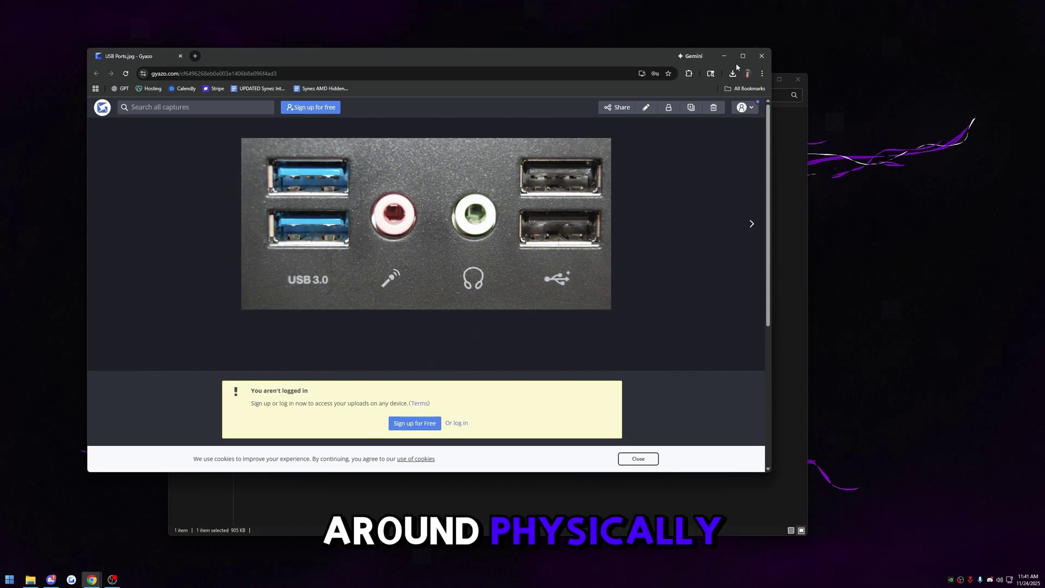
Step: Review the commands of the Import Synez Power batch file in the "3. Import Power Plan" folder
key("alt+Left")
double_click(280, 172)
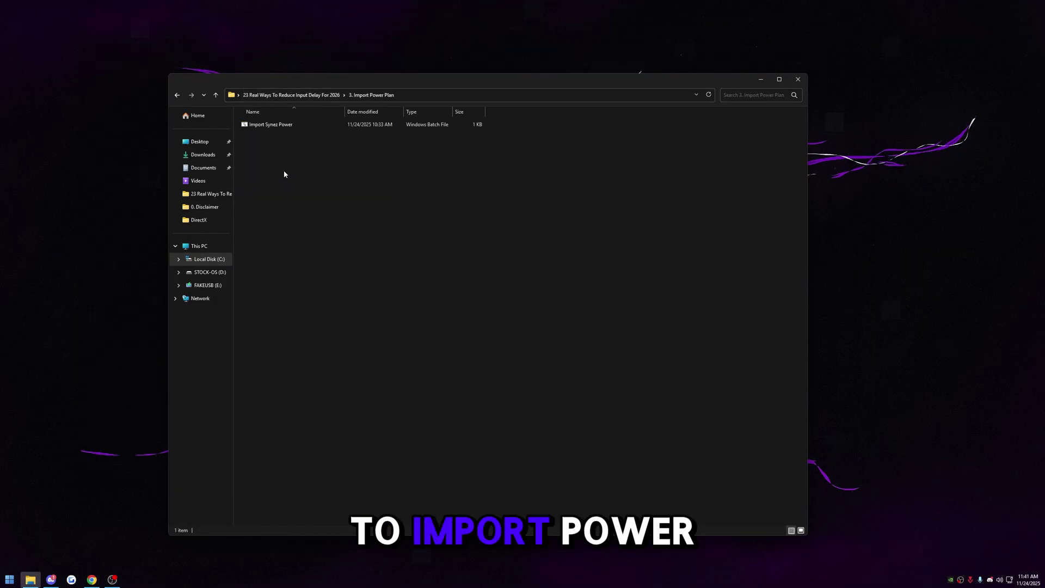
double_click(287, 126)
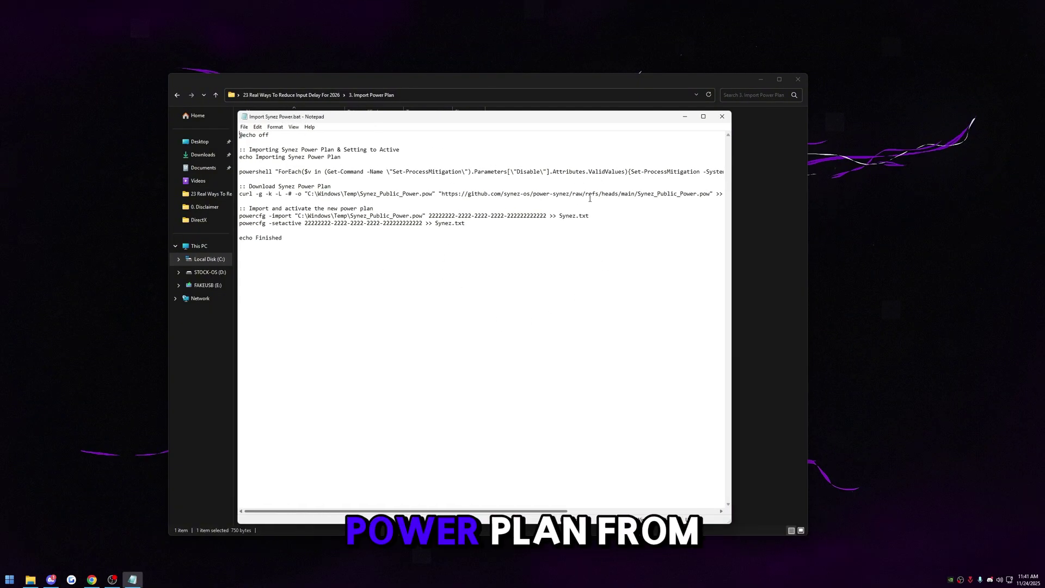
left_click(723, 117)
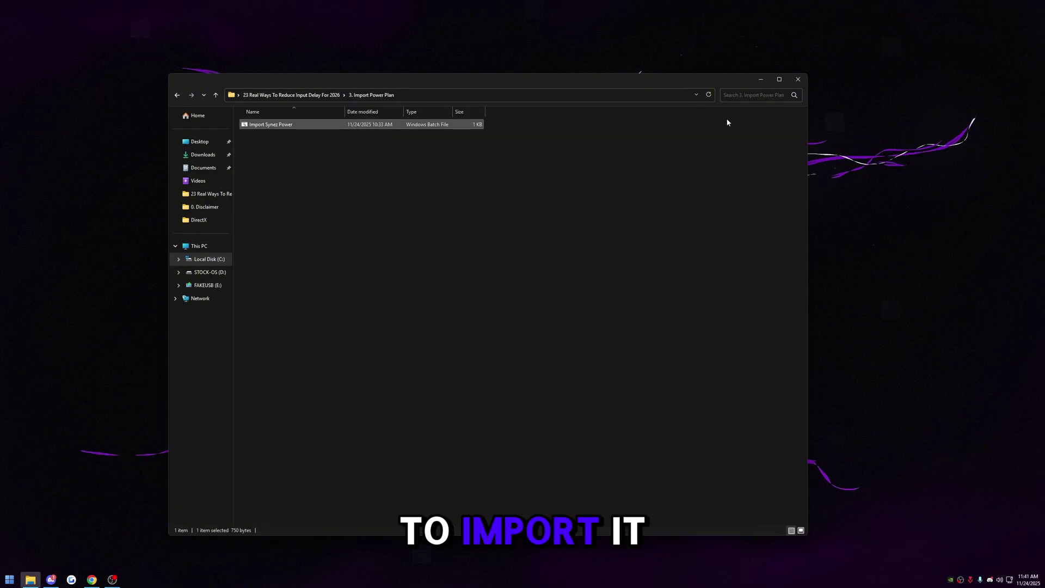
Step: Run the Import Synez Power batch file and check the plan in the Windows Edit power plan settings
double_click(324, 128)
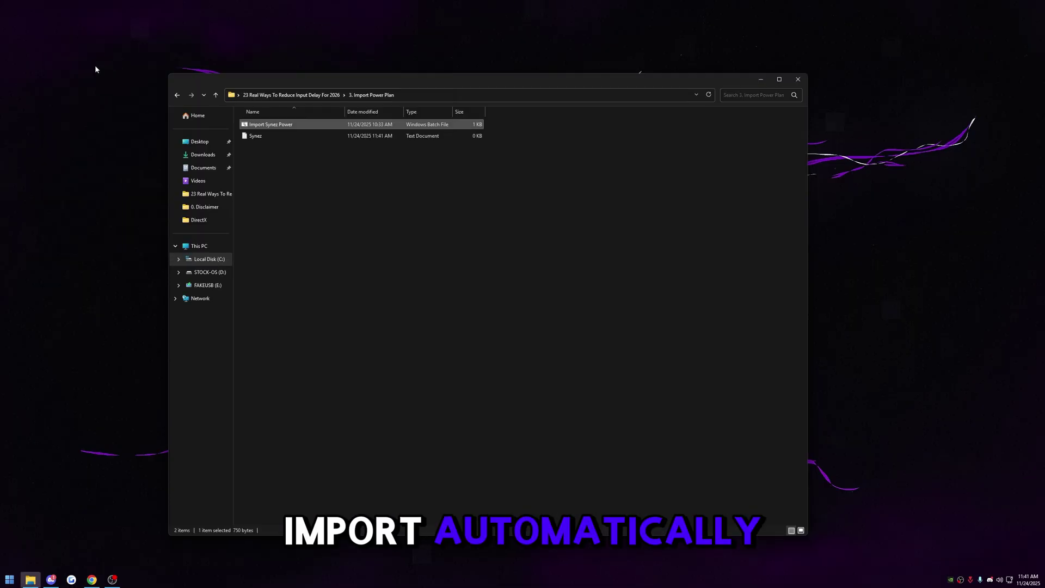
key("super")
type("edit power plan")
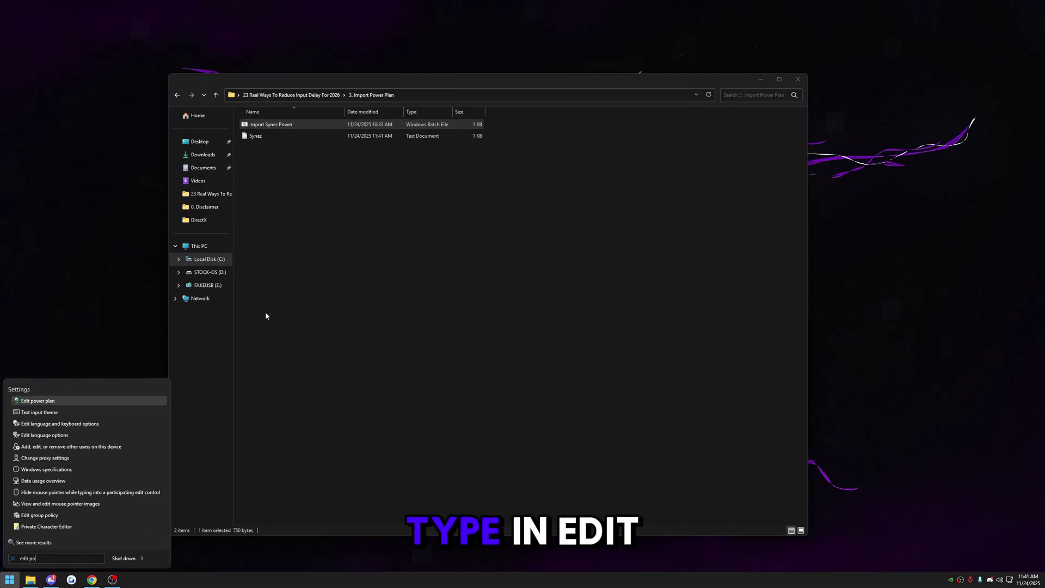
key("Return")
left_click(465, 154)
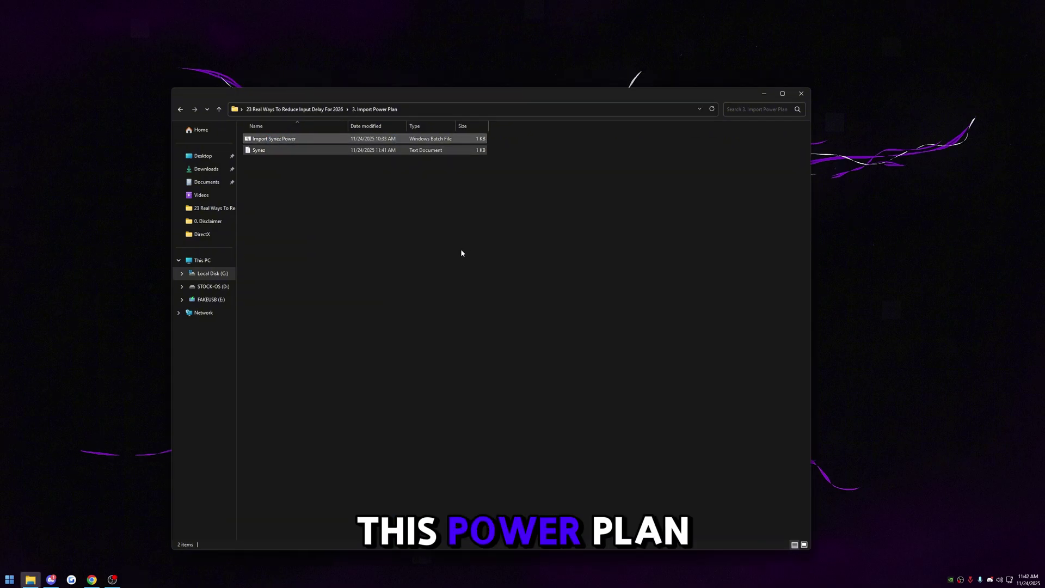
left_click(396, 217)
left_click_drag(361, 224, 321, 143)
left_click(326, 163)
left_click(294, 140)
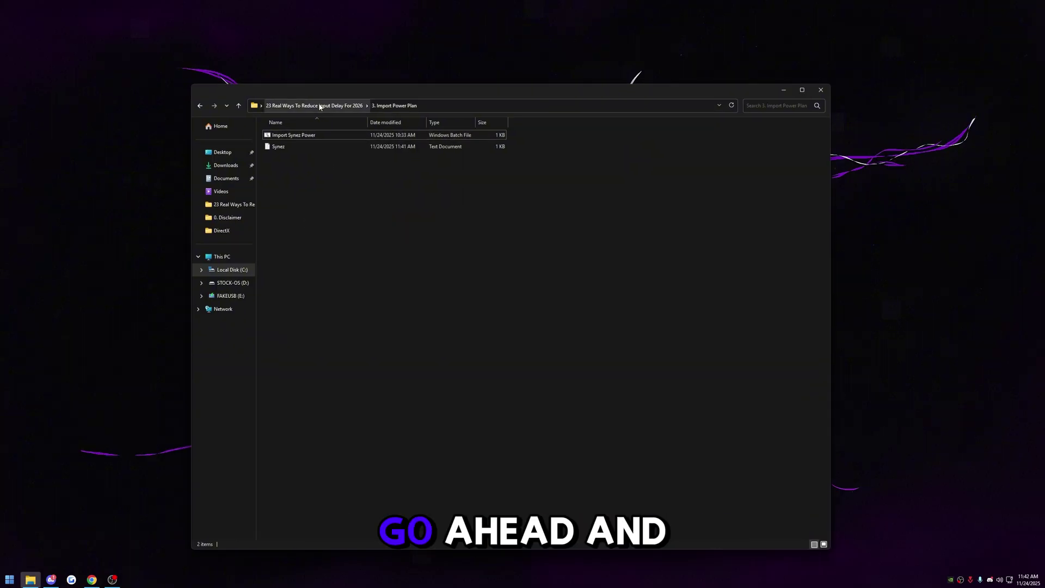
Step: Open the "4. Nvidia Settings" folder and launch NVIDIA Control Panel from the desktop
left_click(294, 109)
double_click(308, 185)
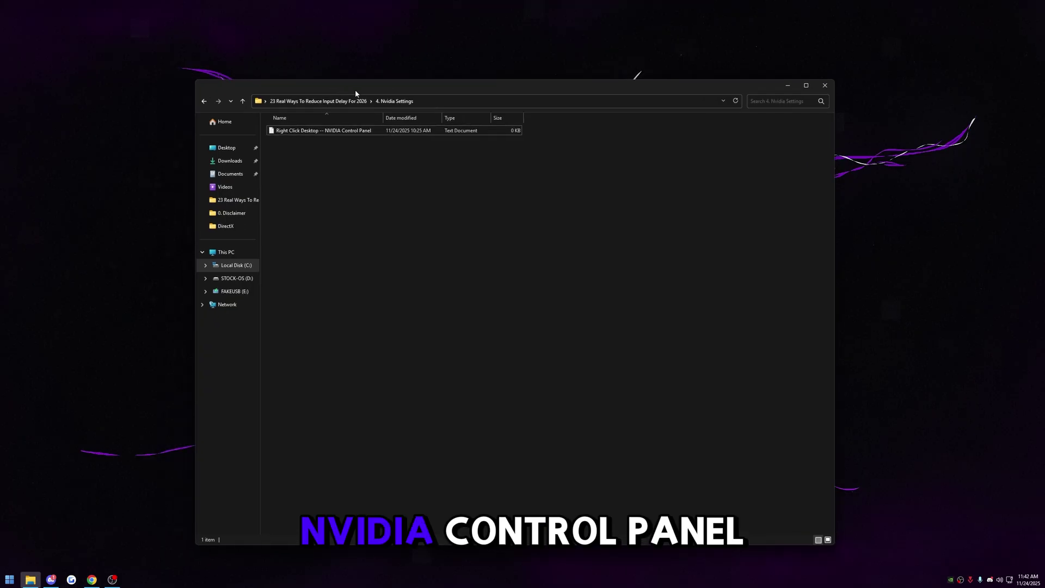
right_click(149, 174)
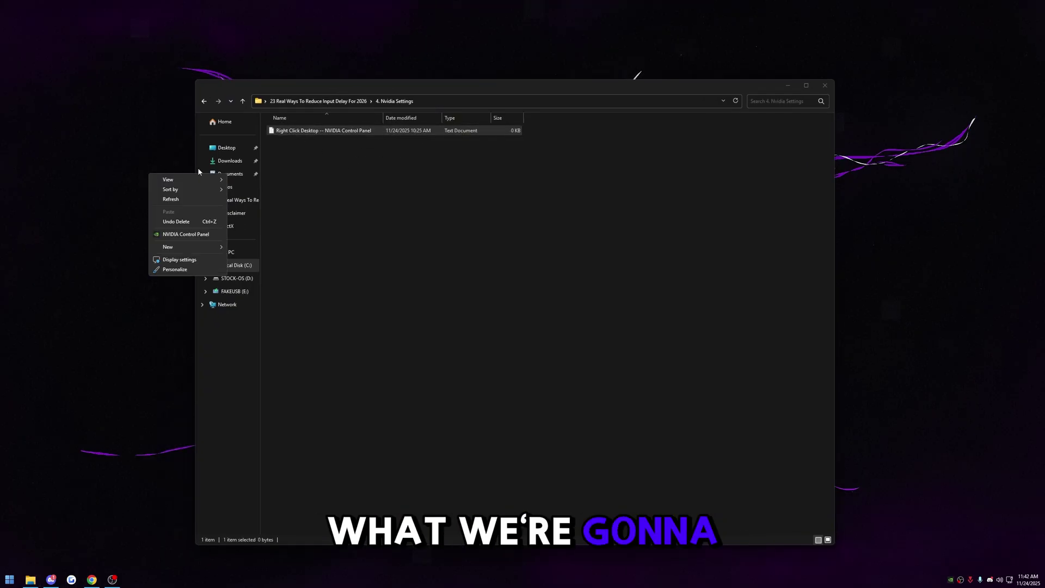
left_click(191, 238)
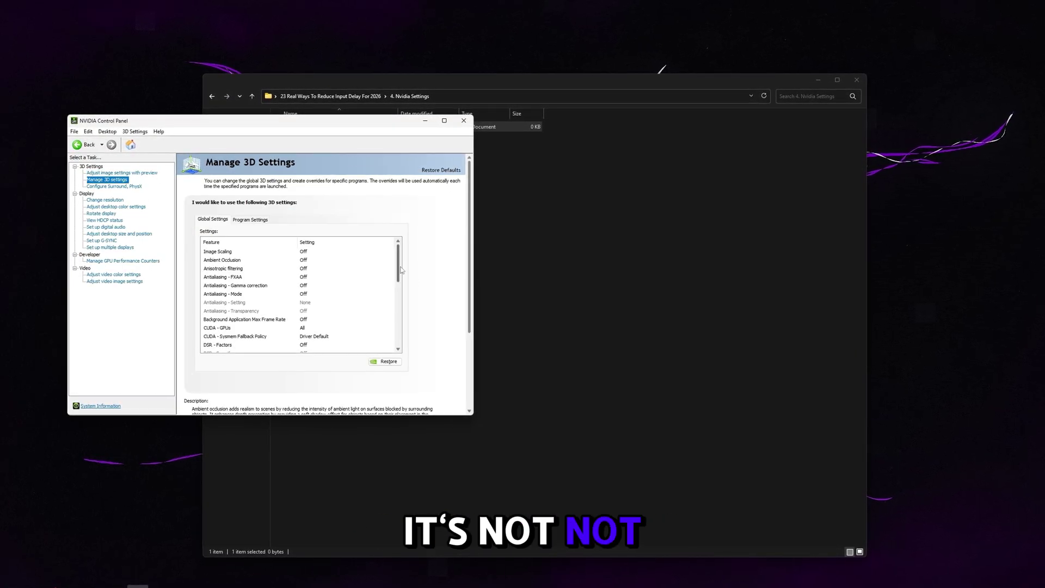
Step: Check the image preview option, and review the global 3D settings down to Low Latency Mode and Monitor Technology
scroll(353, 294, "down", 10)
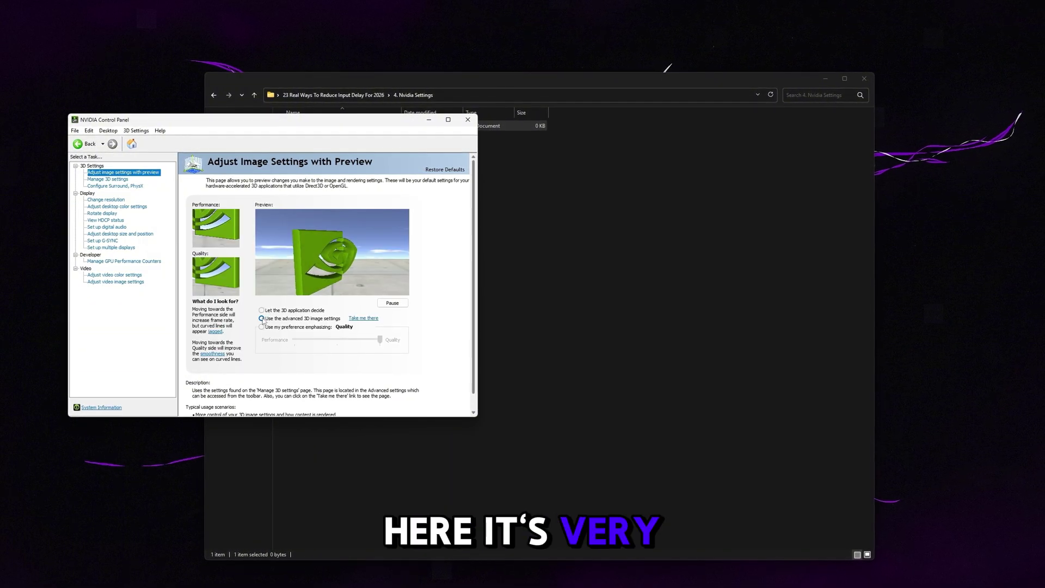
left_click(124, 180)
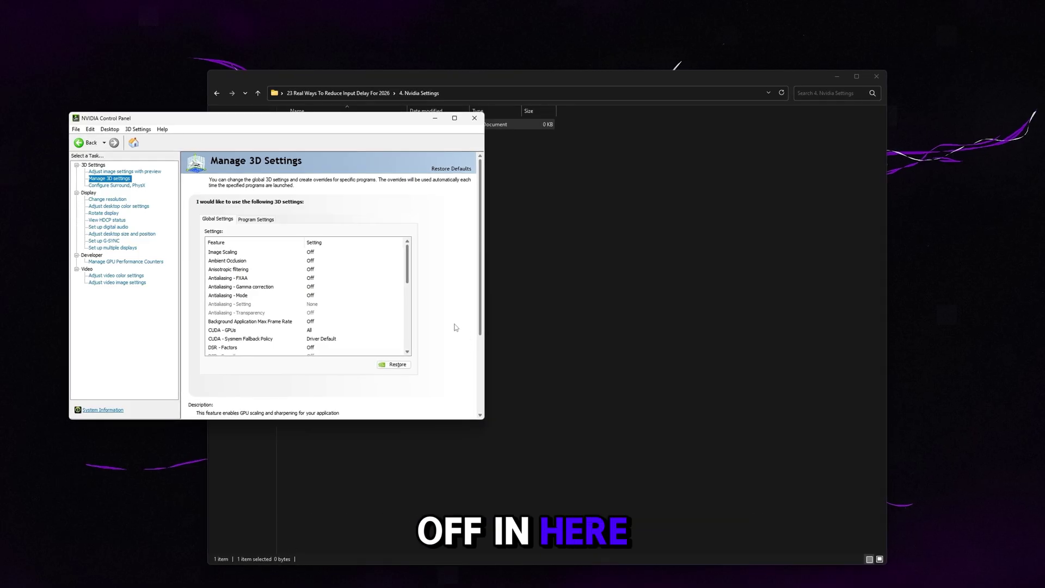
scroll(384, 304, "down", 2)
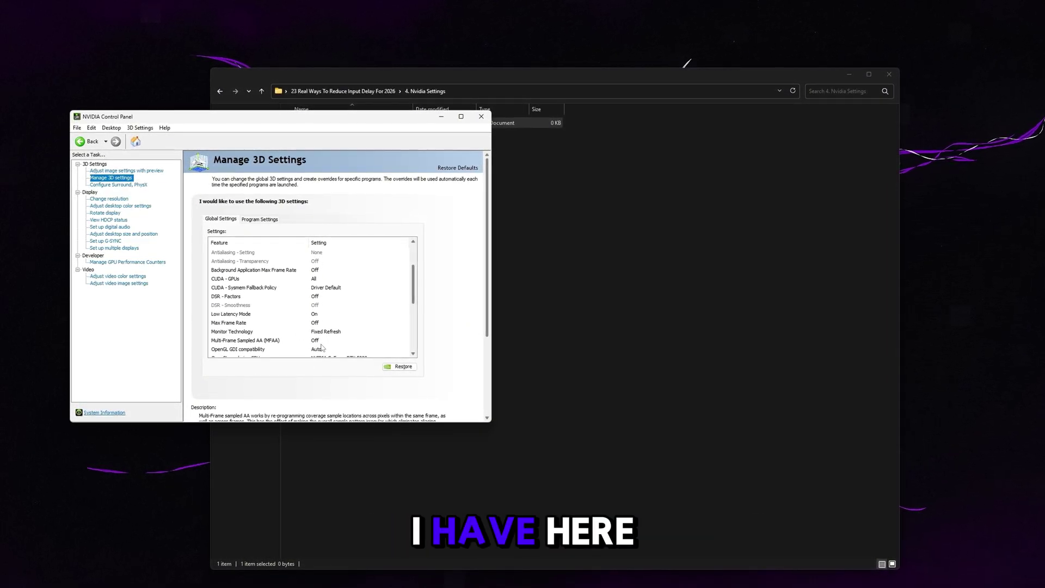
scroll(403, 287, "down", 1)
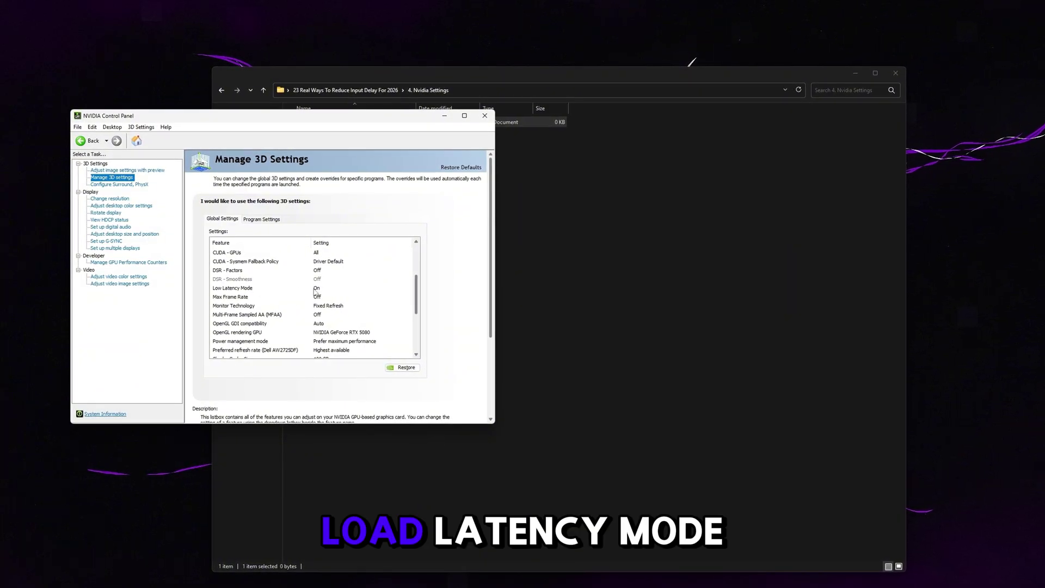
scroll(329, 285, "down", 1)
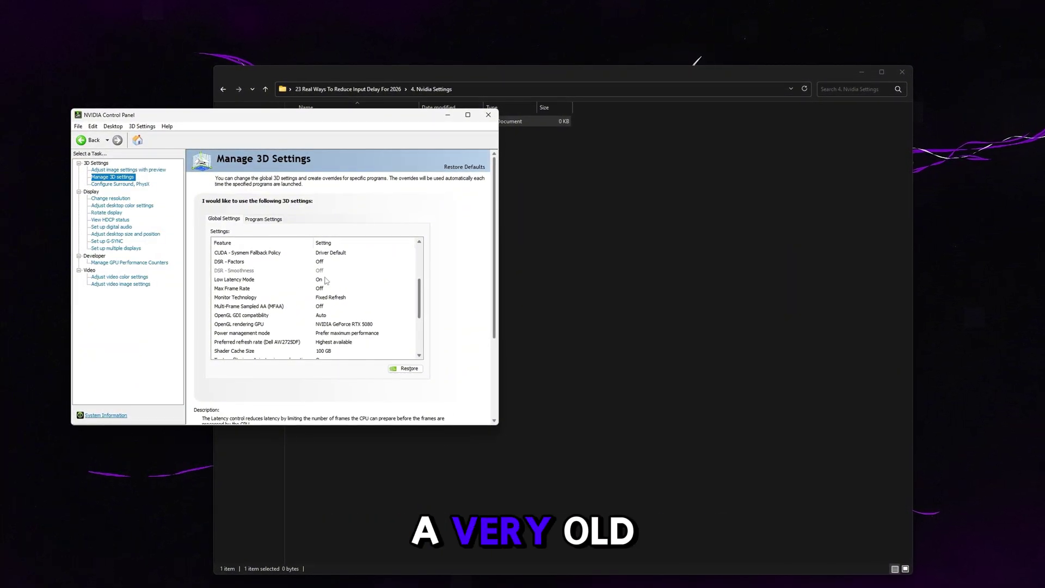
left_click(323, 281)
scroll(354, 277, "down", 3)
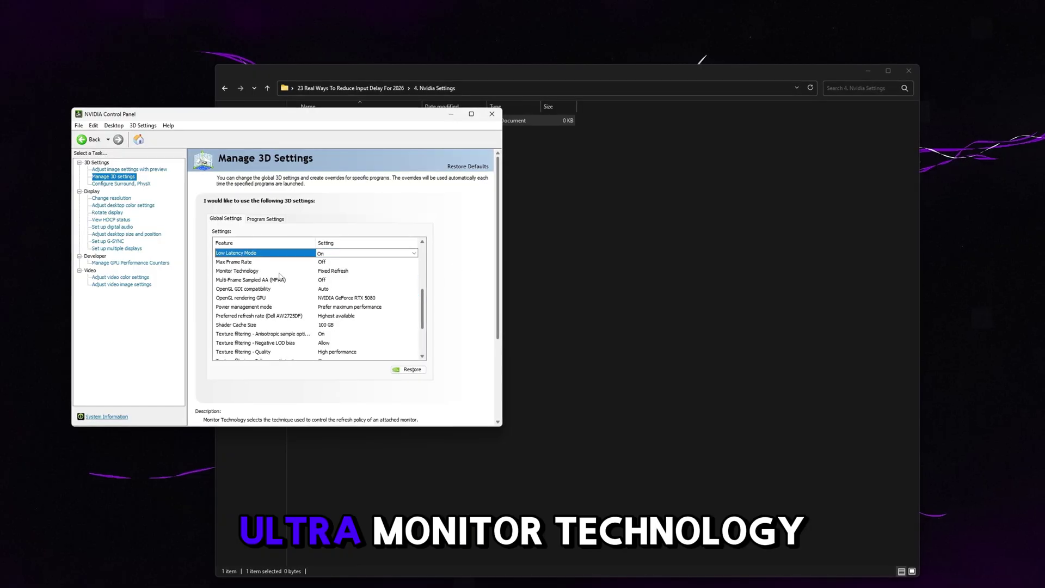
Step: Review the OpenGL GDI compatibility options and the power management, trilinear optimization, threaded optimization and vertical sync settings
left_click(231, 288)
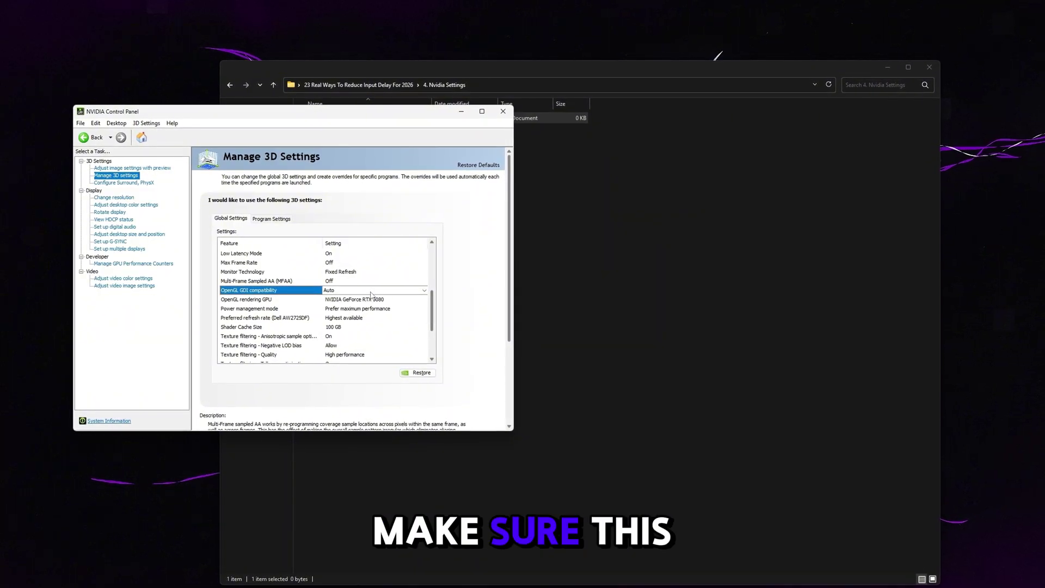
left_click(416, 291)
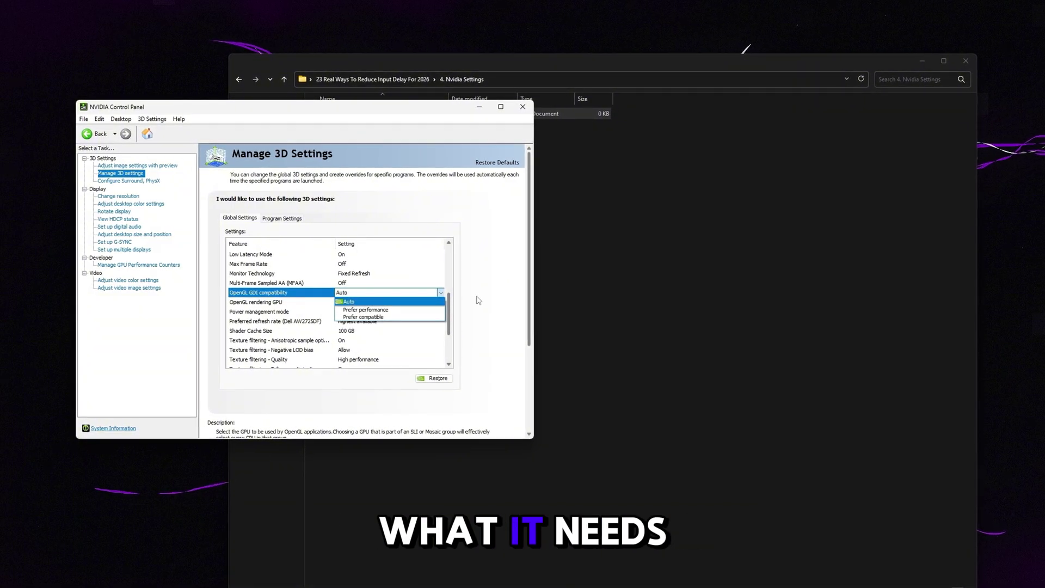
scroll(257, 260, "down", 2)
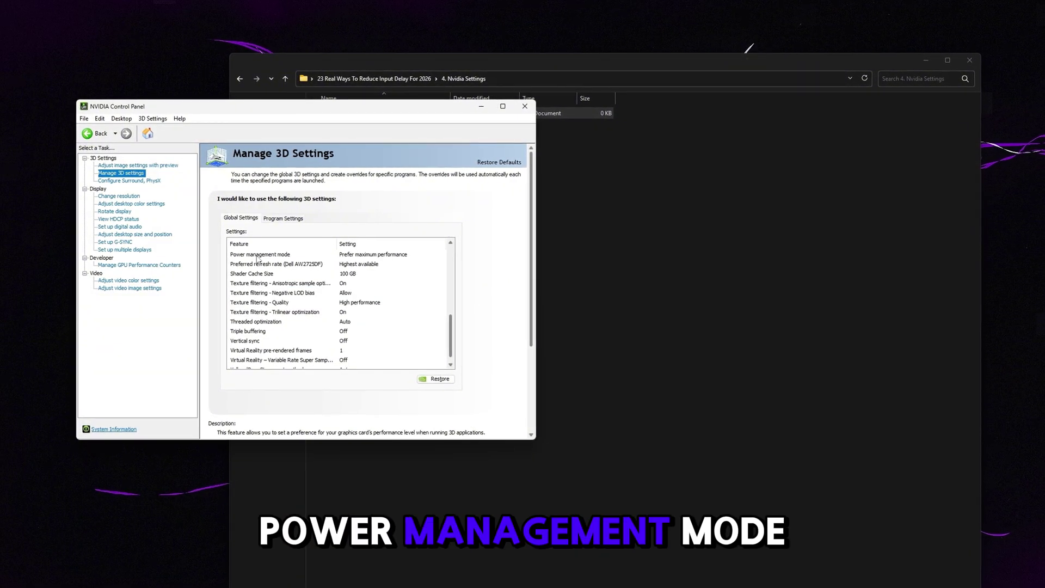
left_click(369, 266)
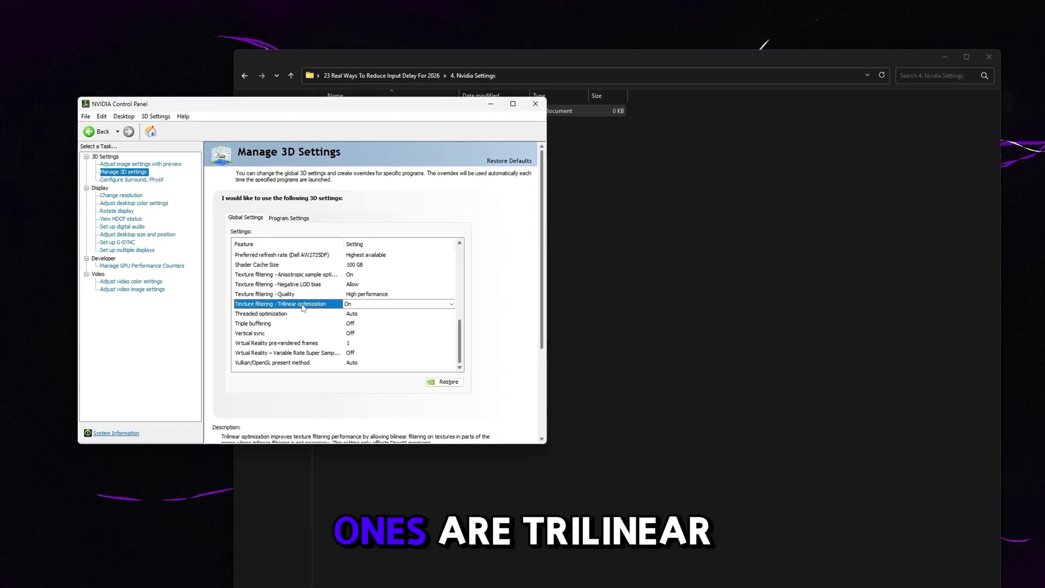
left_click(298, 314)
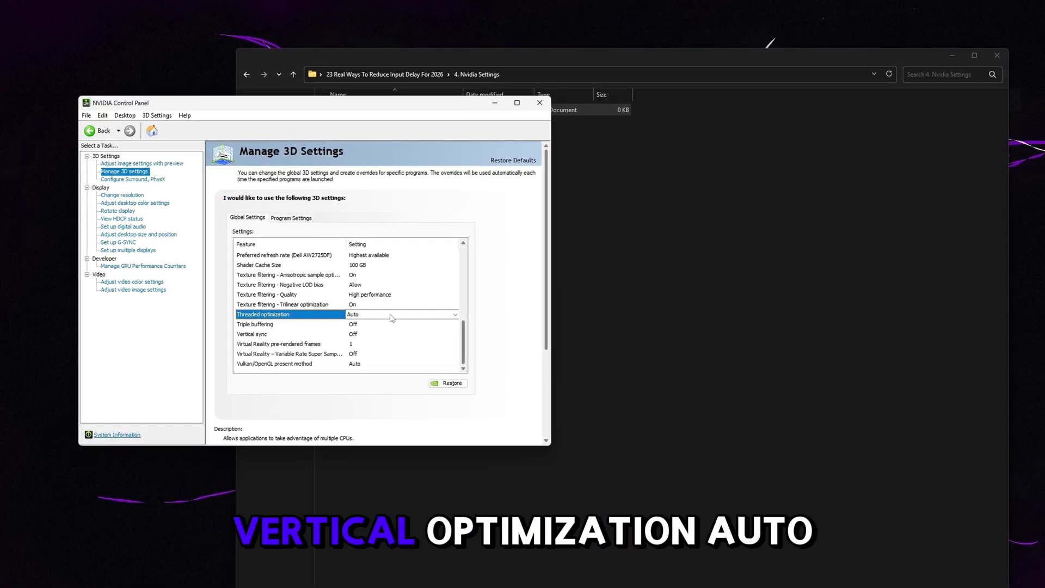
left_click(356, 334)
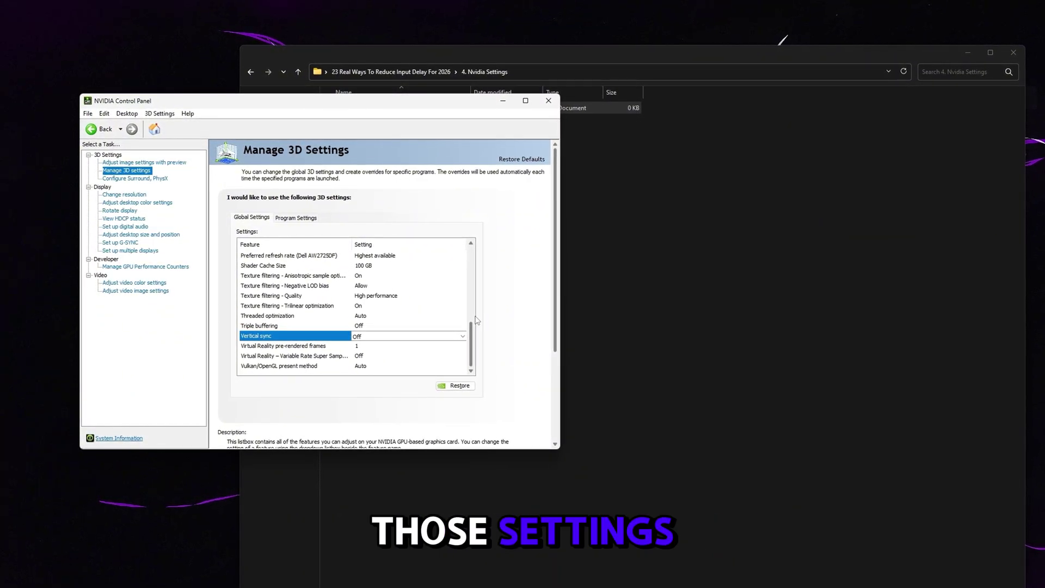
Step: Check that developer settings are enabled and open the access options for the GPU performance counters
left_click(126, 113)
mouse_move(159, 113)
mouse_move(128, 112)
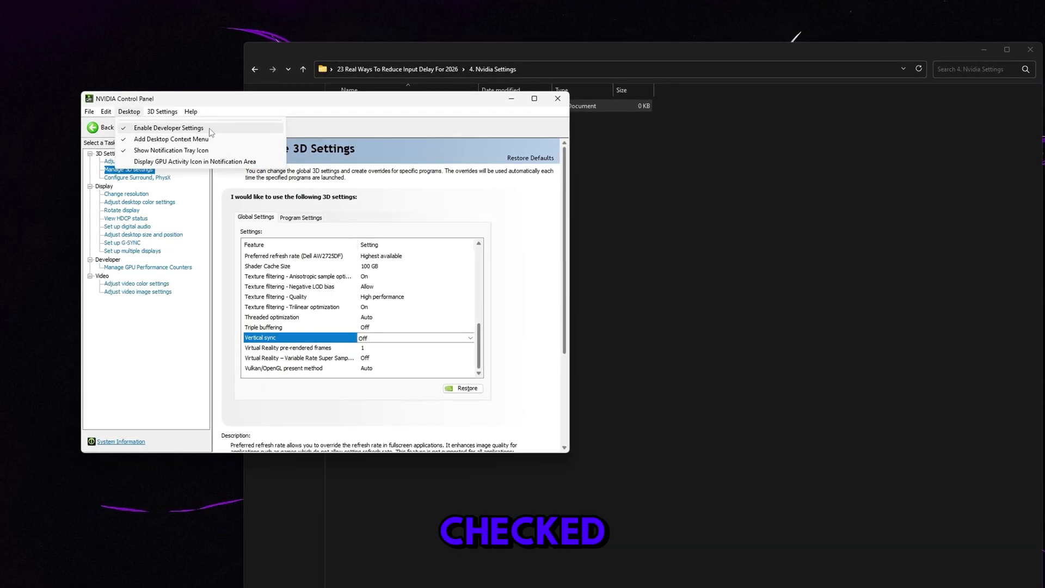
key("Escape")
left_click(143, 267)
mouse_move(238, 234)
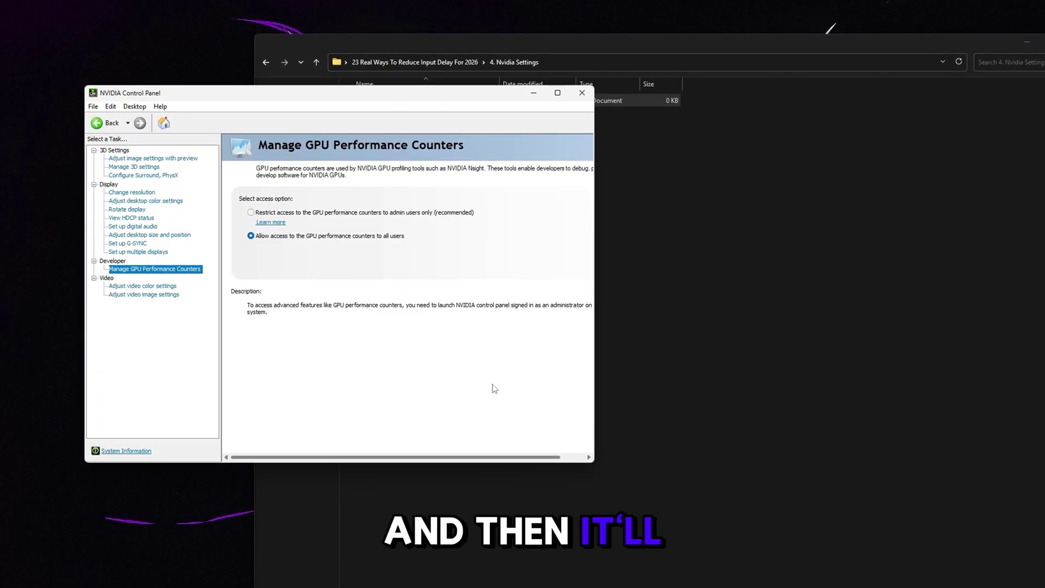
Step: Close NVIDIA Control Panel and open the Display Settings shortcut in the "5. Refresh Rate" folder
left_click(581, 92)
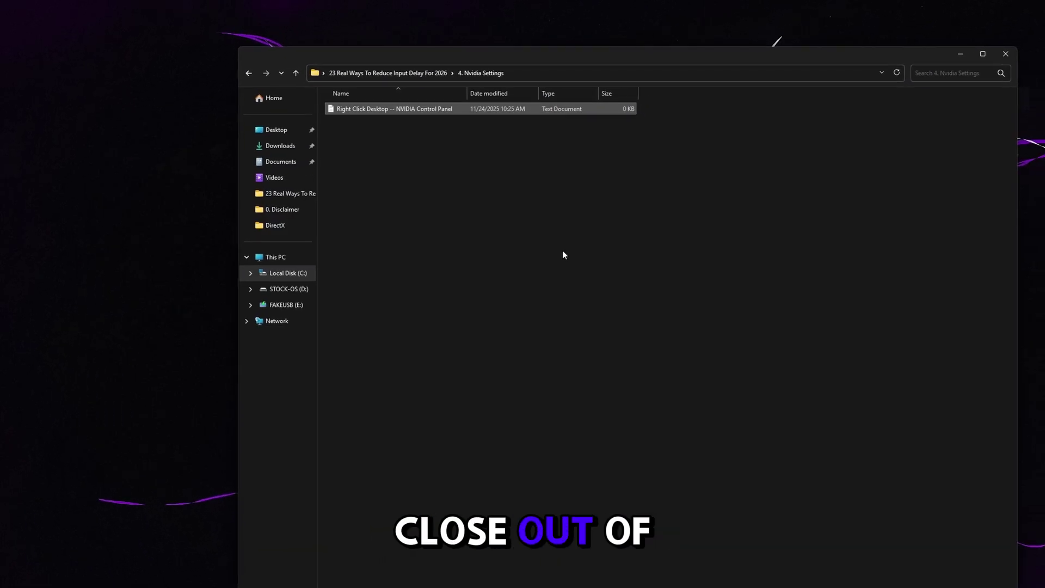
left_click(405, 73)
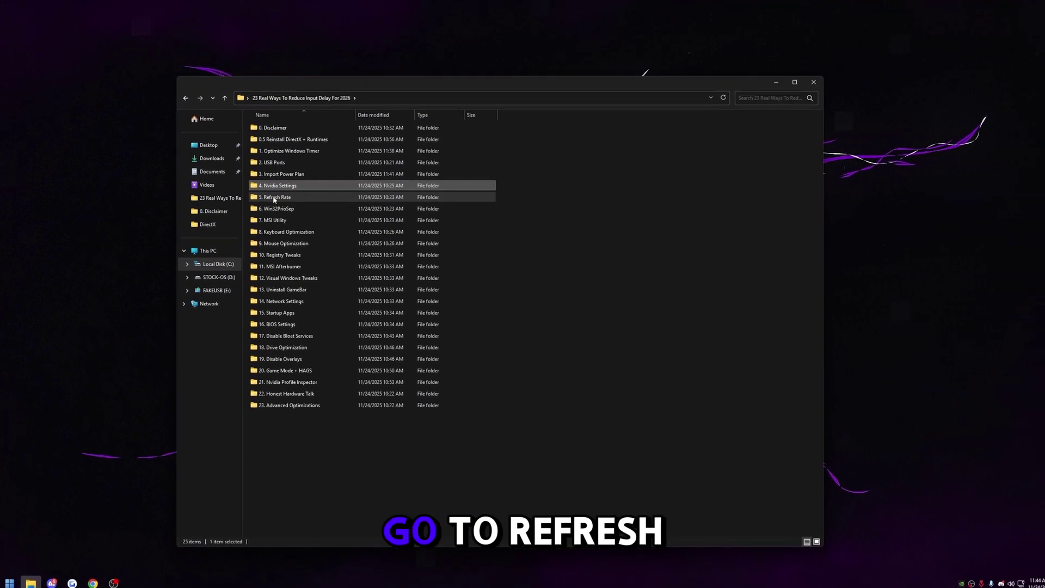
double_click(275, 198)
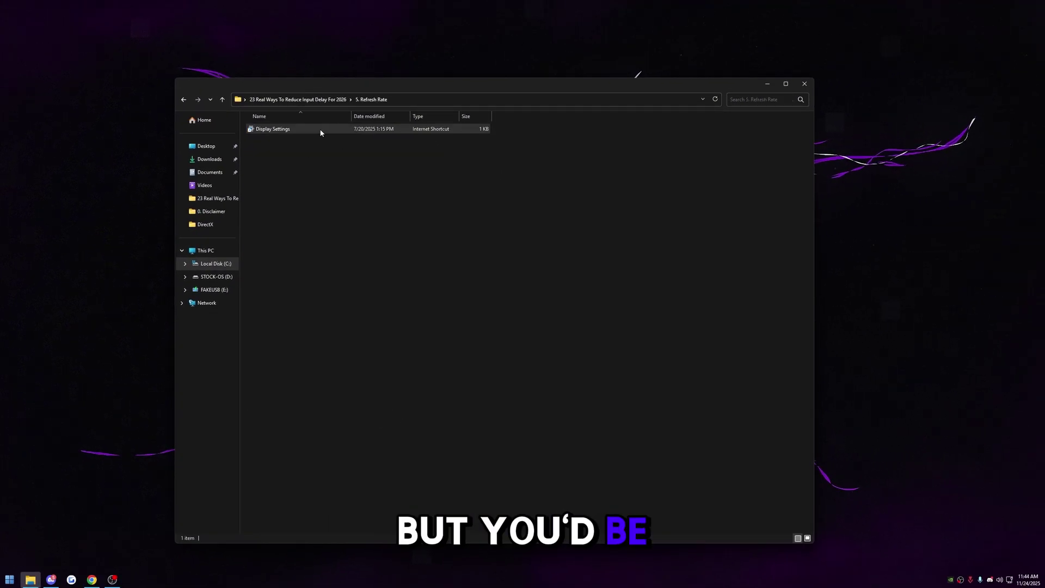
double_click(272, 128)
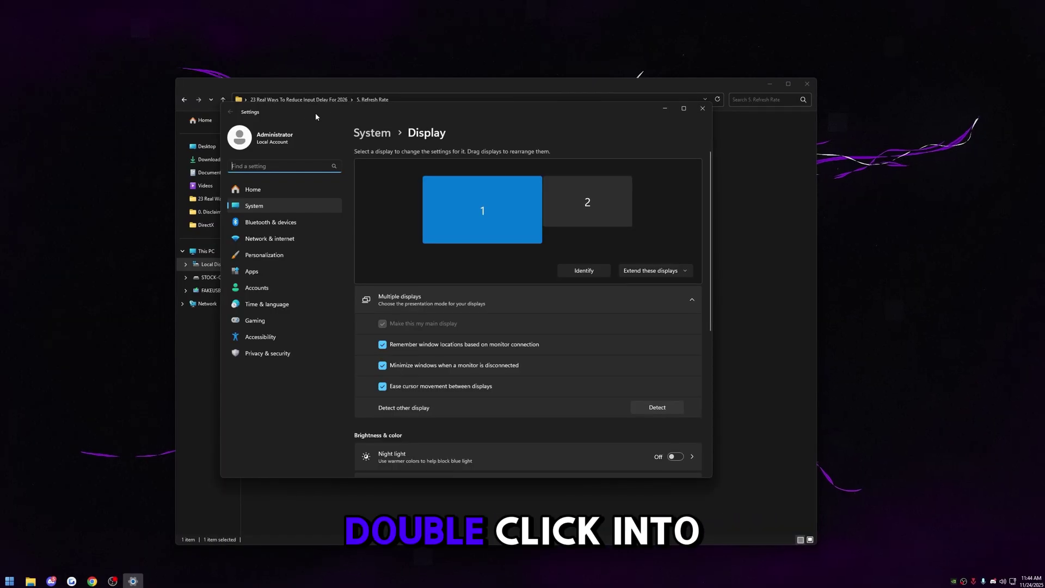
Step: Open the advanced display settings and check the refresh rate options for the monitor
scroll(400, 188, "down", 5)
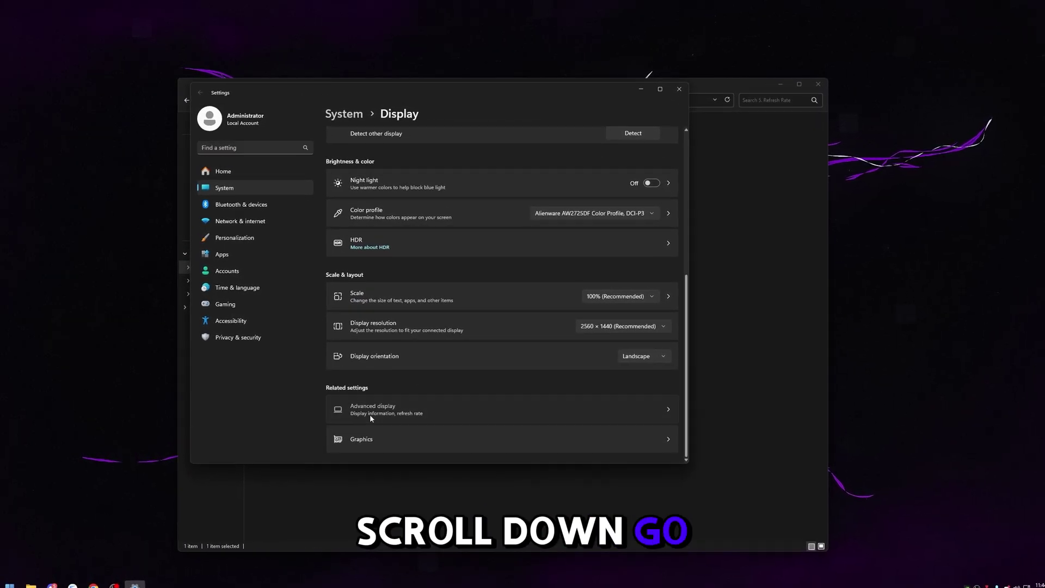
left_click(403, 407)
left_click(632, 304)
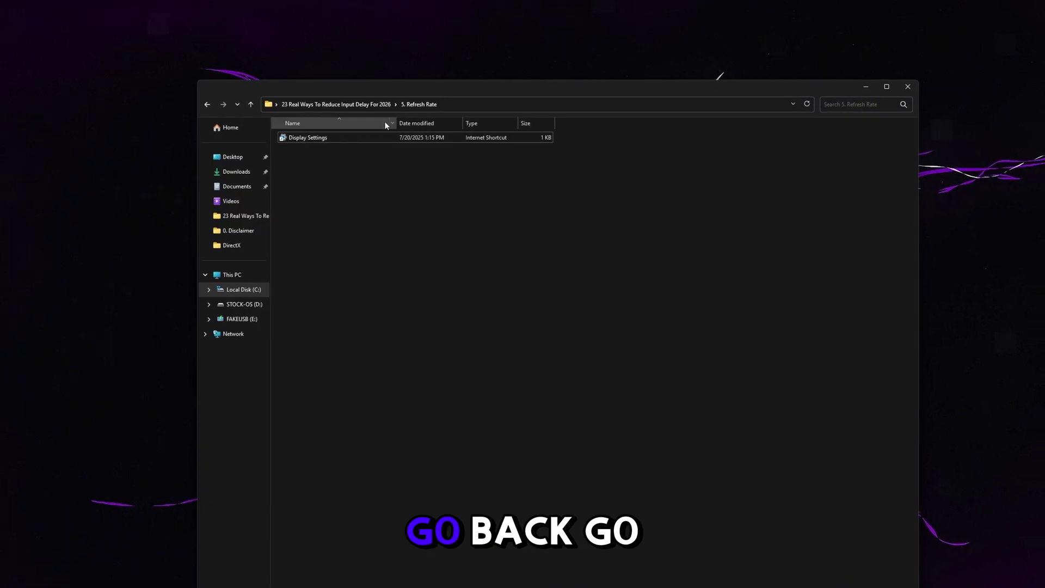
Step: Open the "6. Win32PrioSep" folder, review the Win32PrioritySeparation entry of priority_tweak_26 in Notepad, and close the file
key("alt+Left")
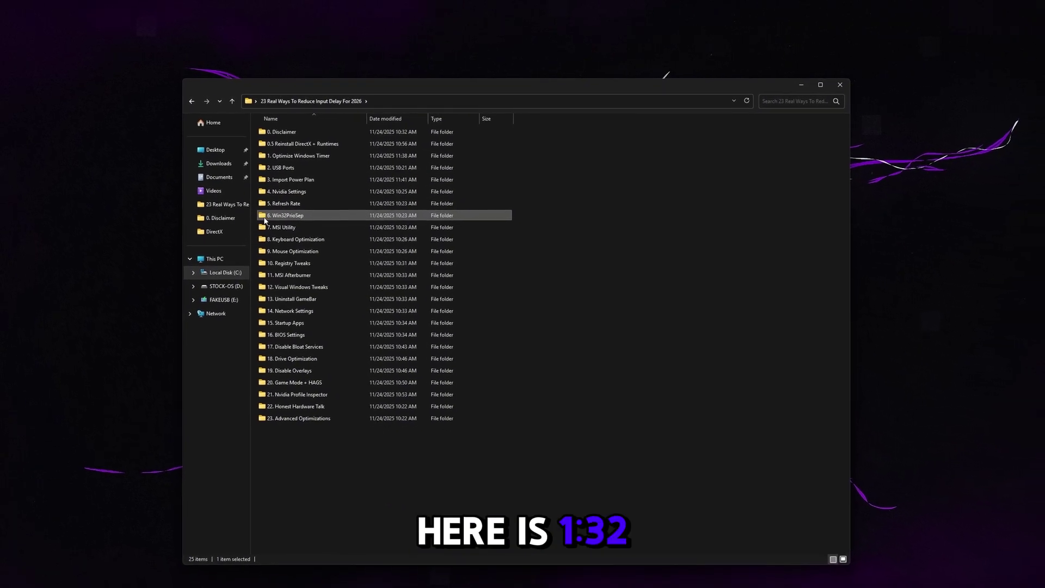
double_click(267, 216)
right_click(311, 134)
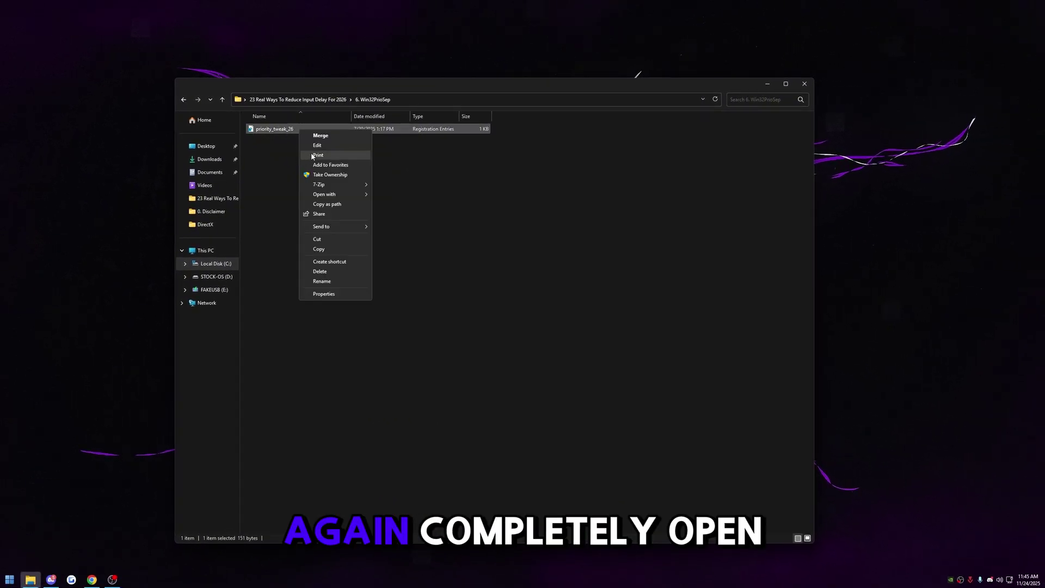
left_click(336, 145)
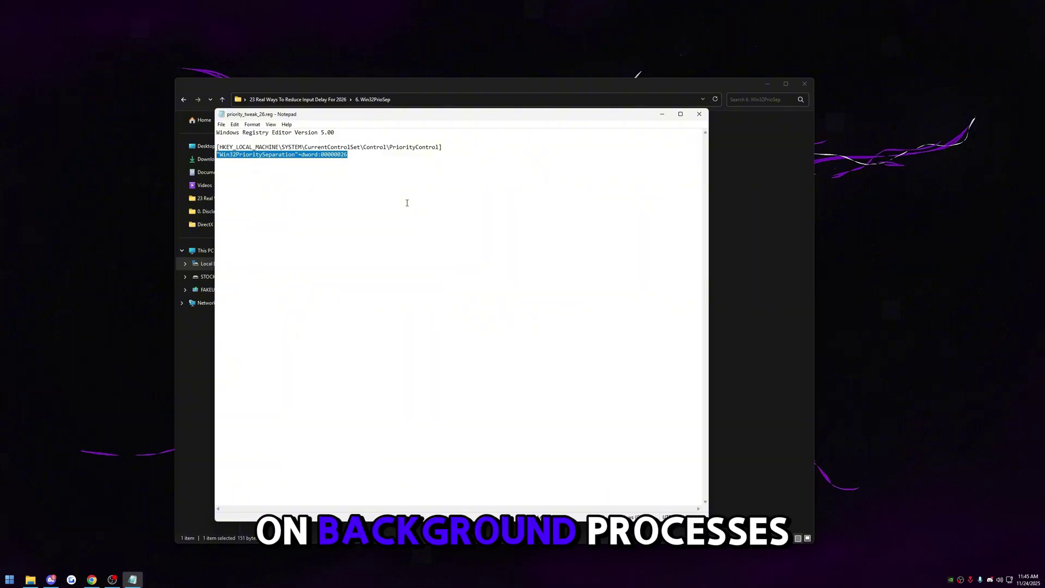
left_click_drag(595, 116, 537, 135)
left_click(641, 133)
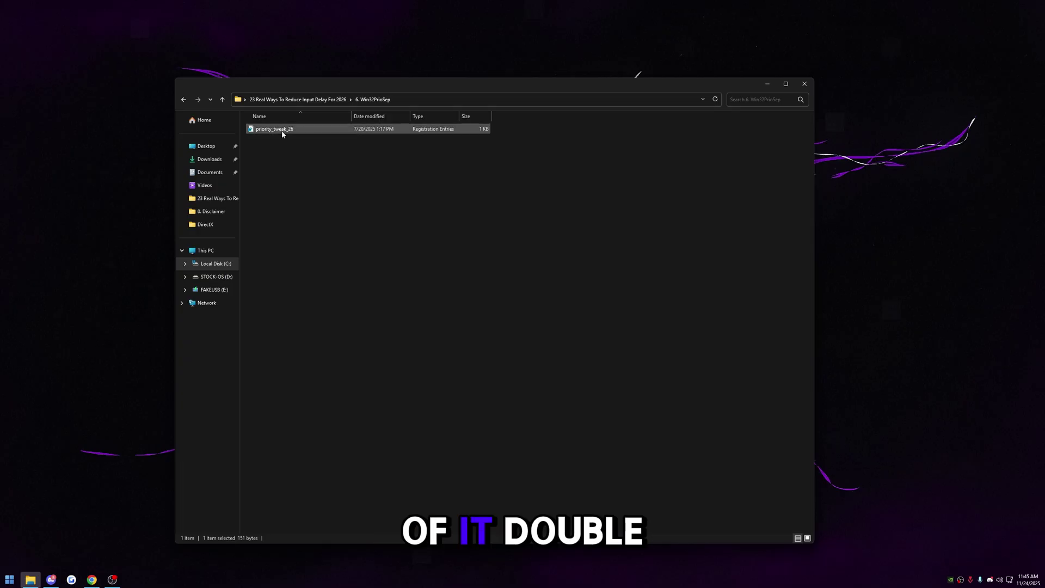
Step: Merge the priority_tweak_26 file into the Windows registry
double_click(282, 129)
left_click(586, 300)
left_click(611, 294)
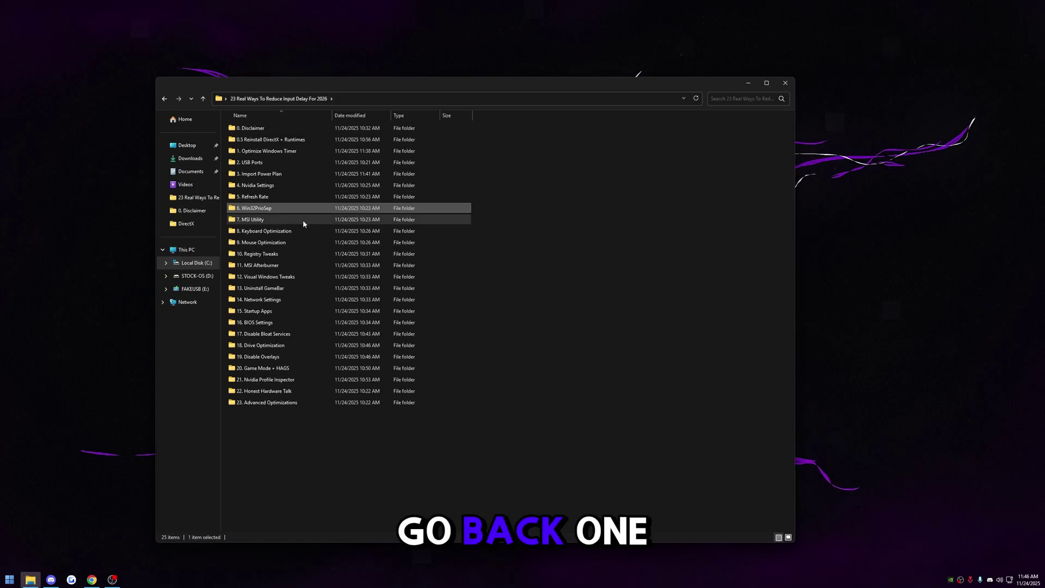
Step: Run MSI_util_v3 from the "7. MSI Utility" folder as administrator and enlarge its window to show the whole device list
left_click(277, 220)
double_click(275, 220)
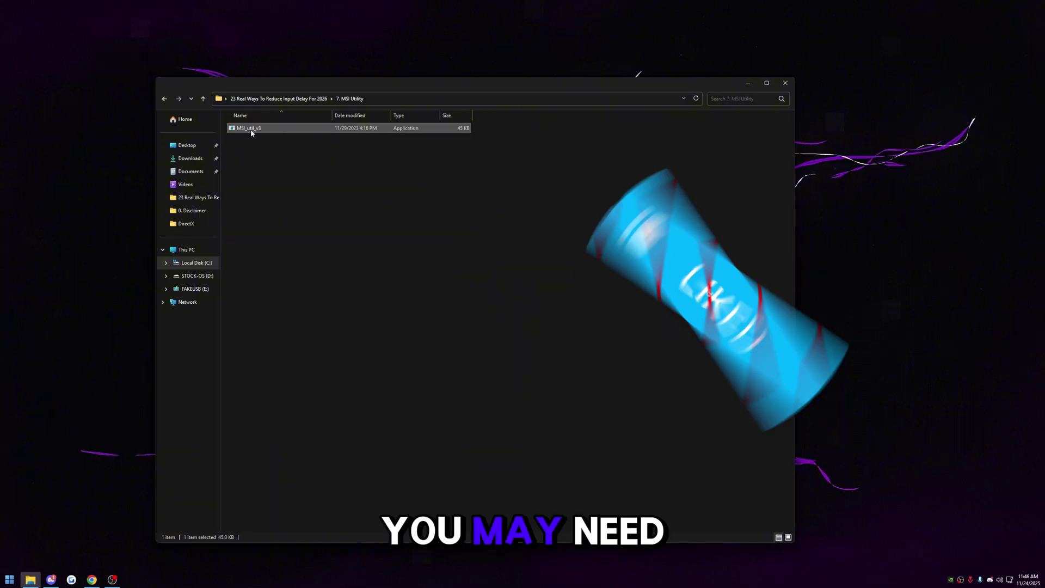
right_click(274, 128)
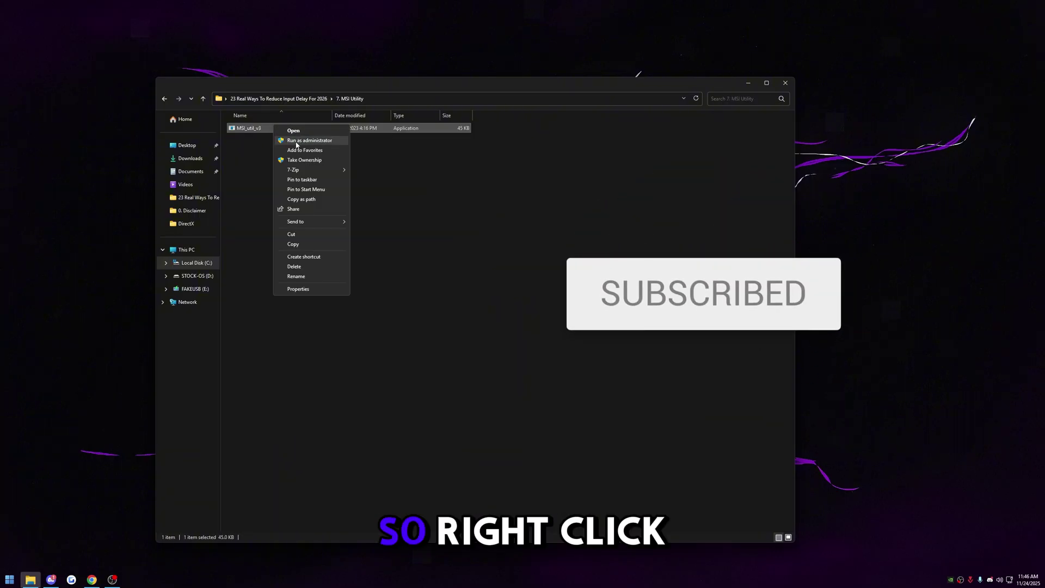
left_click(294, 140)
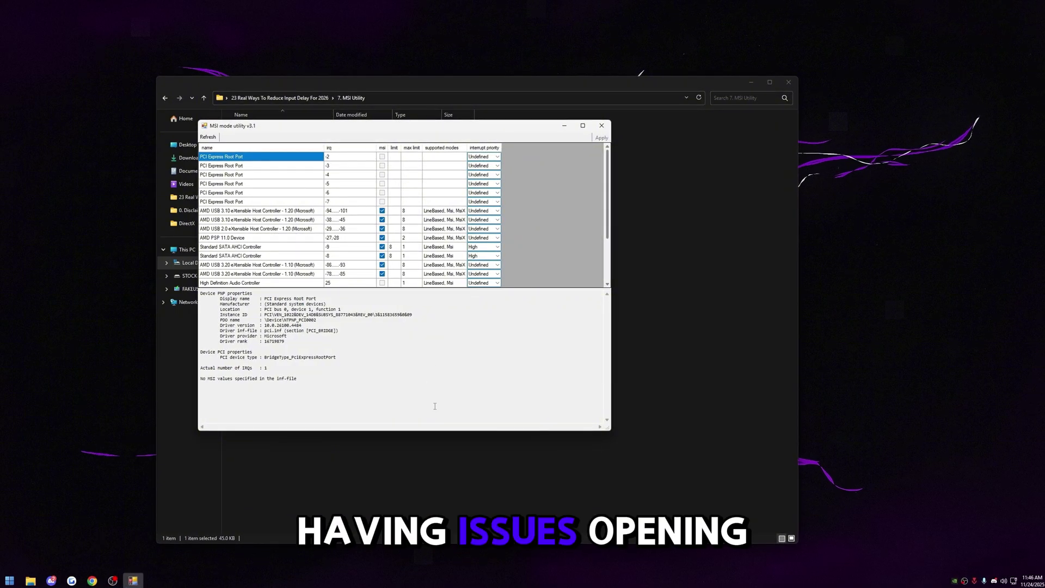
left_click_drag(334, 433, 335, 558)
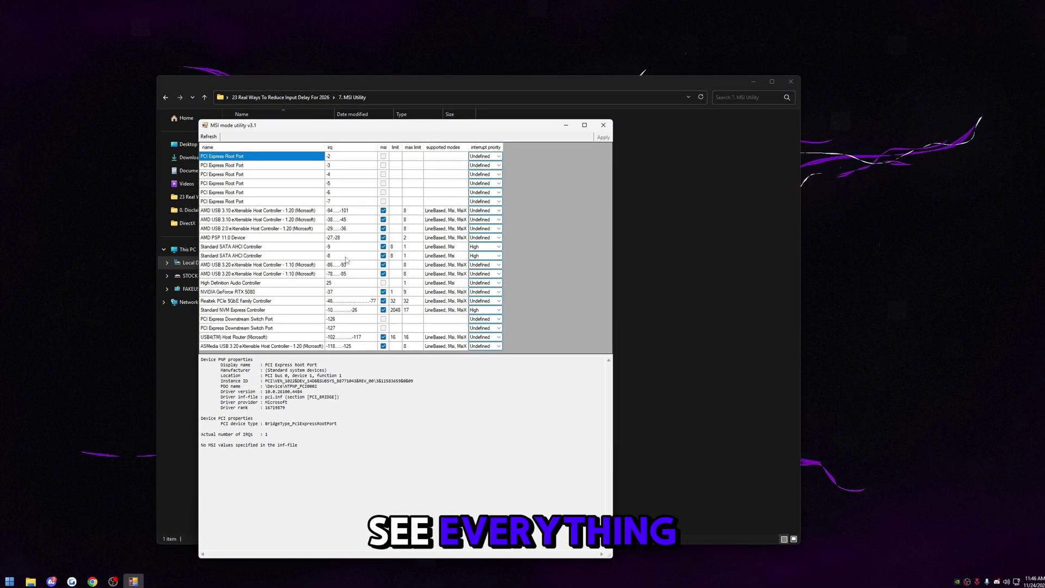
left_click_drag(359, 125, 366, 82)
Step: Check the interrupt priority options of the NVIDIA GeForce RTX 5080, keep it on Undefined, and close MSI mode utility
left_click(257, 249)
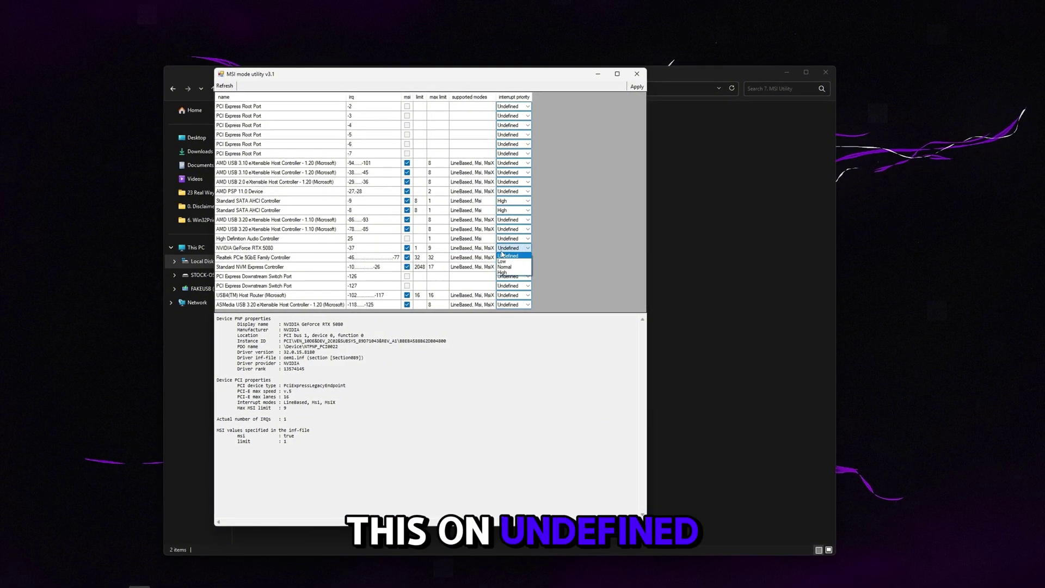
key("Down")
key("Down")
key("Down")
key("Return")
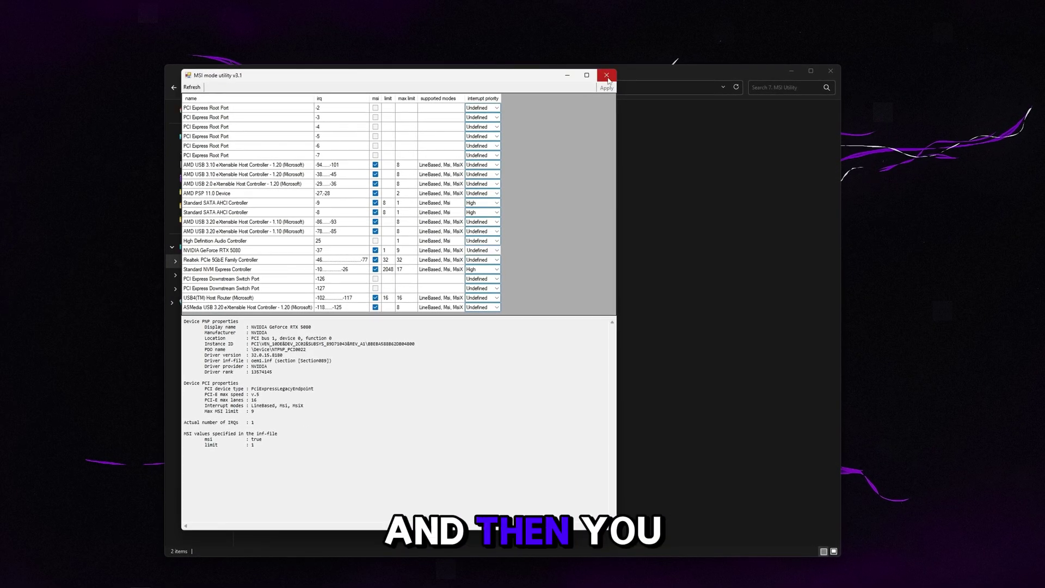
left_click(605, 76)
Step: Open the "8. Keyboard Optimization" folder and review the contents of the Keyboard Optimization batch file
left_click(319, 88)
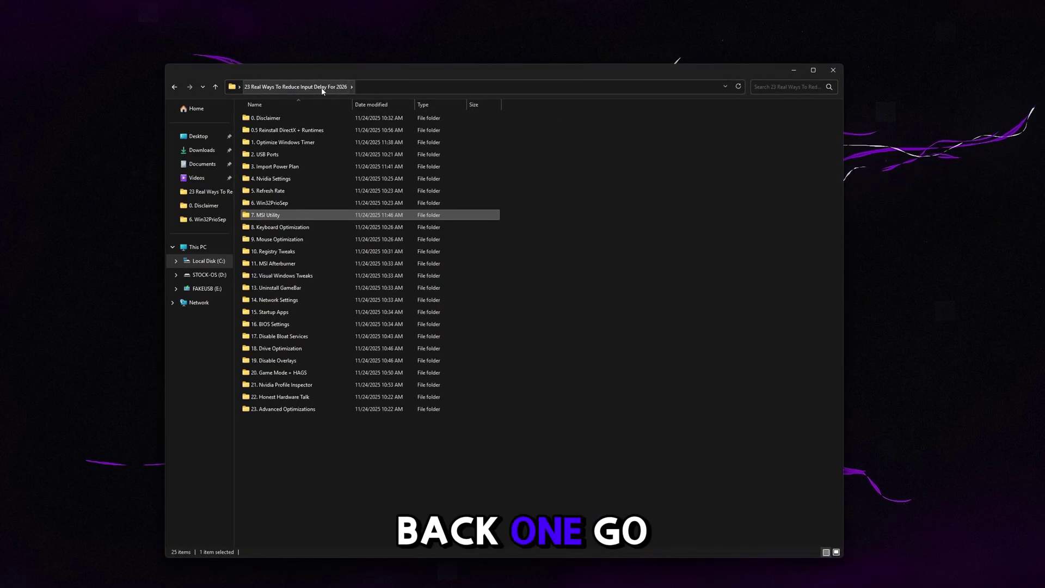
double_click(302, 226)
right_click(292, 122)
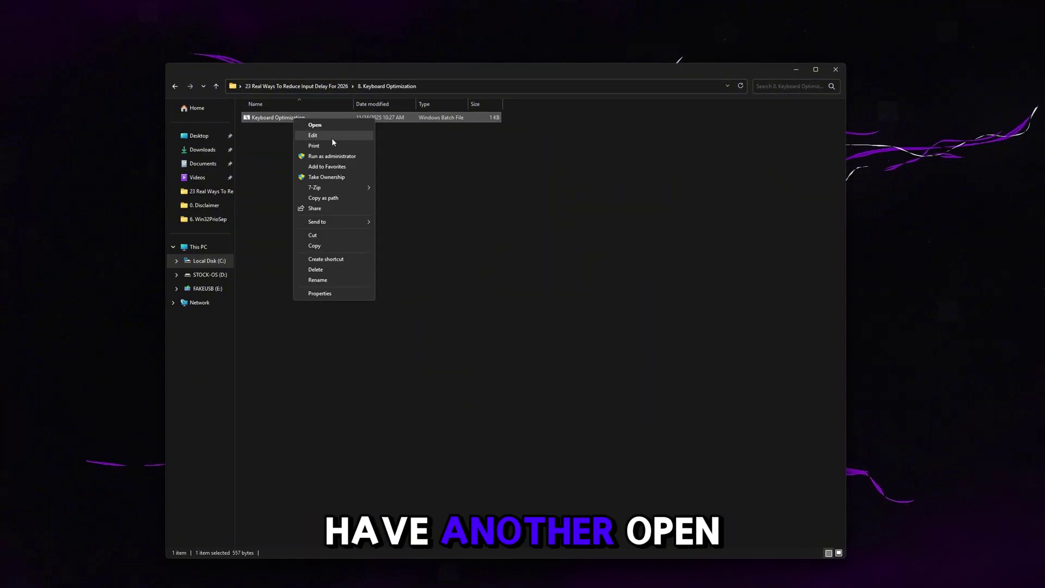
left_click(331, 138)
left_click_drag(175, 145, 550, 250)
left_click(551, 251)
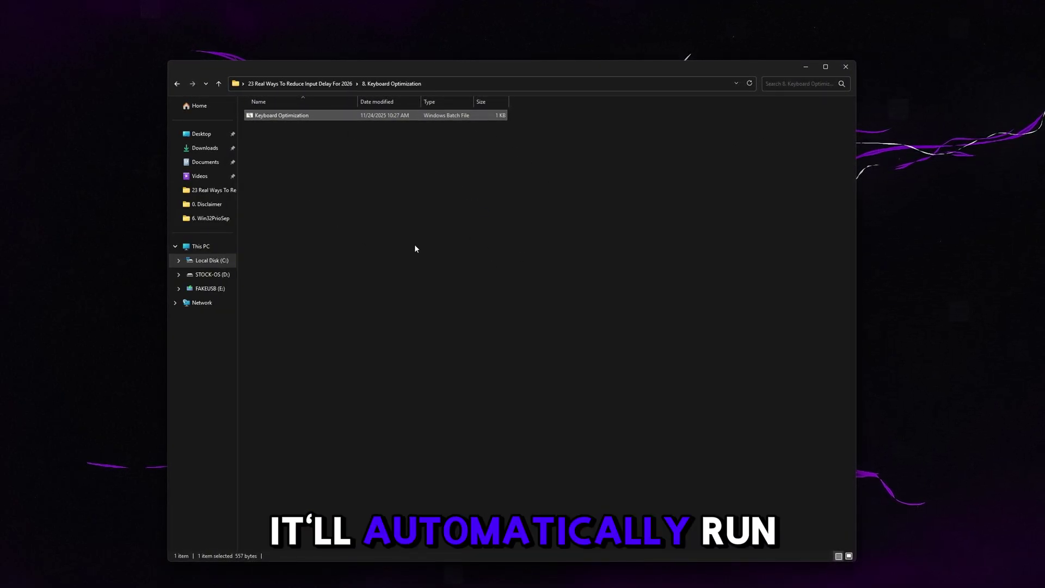
Step: Open the "9. Mouse Optimization" folder, review the Mouse Tweaks and Mouse Tweaks & Fix scripts in Notepad, and close both
left_click(318, 84)
double_click(319, 233)
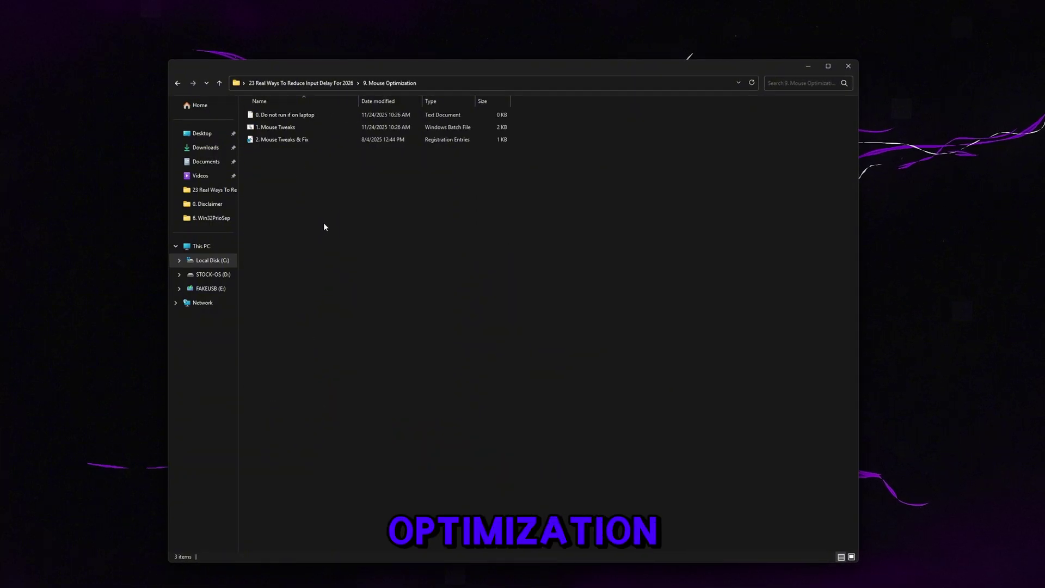
left_click(275, 116)
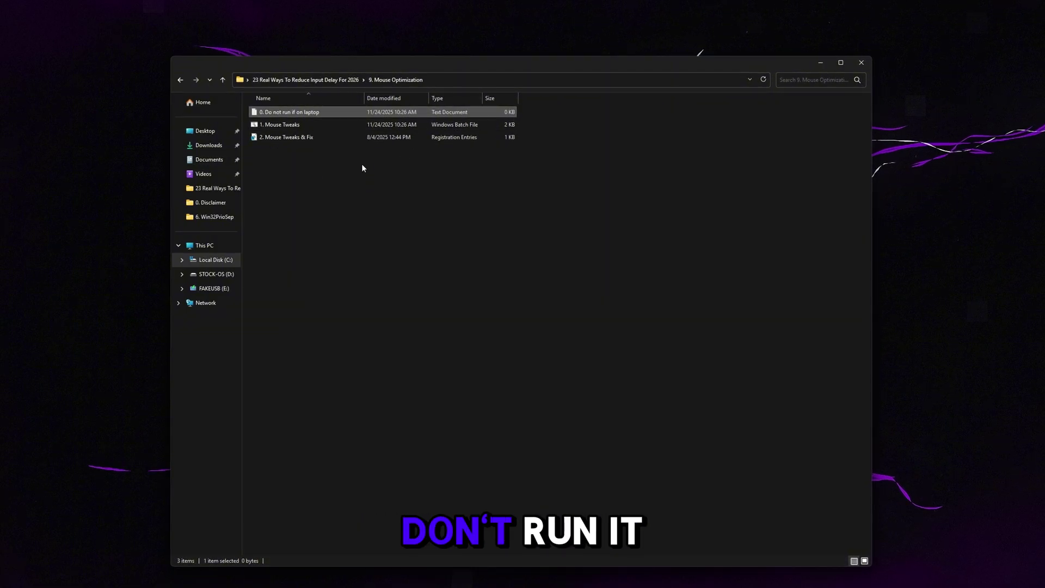
right_click(319, 129)
left_click(338, 145)
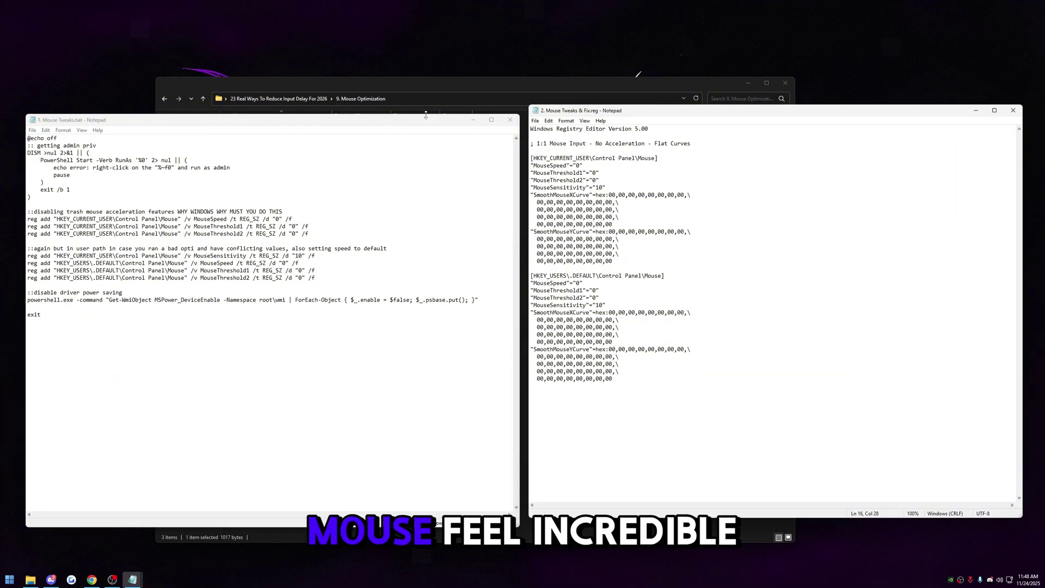
left_click_drag(522, 134, 512, 116)
left_click(502, 116)
left_click(868, 113)
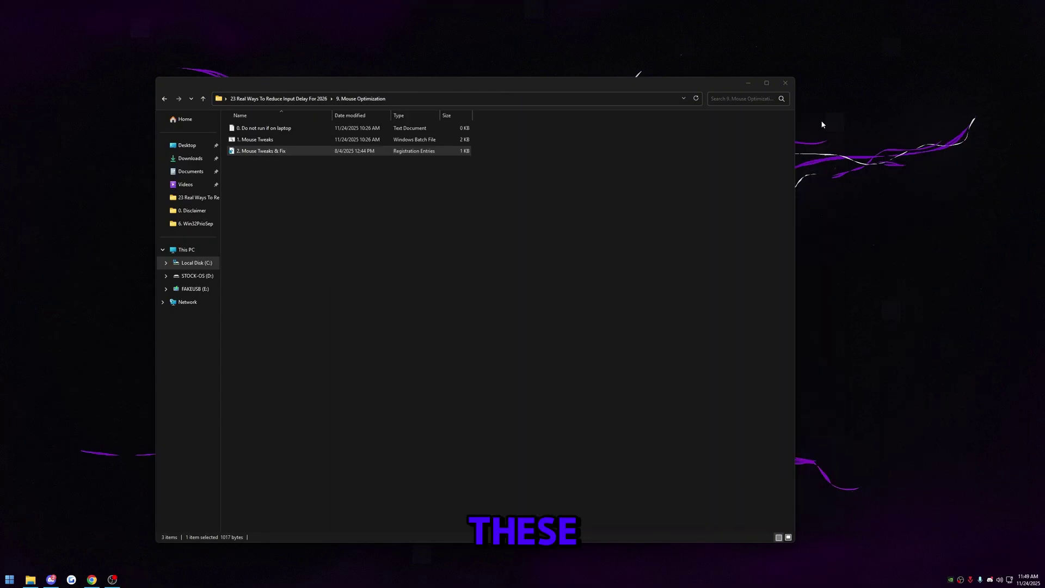
Step: Run the "1. Mouse Tweaks" batch file and merge "2. Mouse Tweaks & Fix" into the registry
double_click(277, 140)
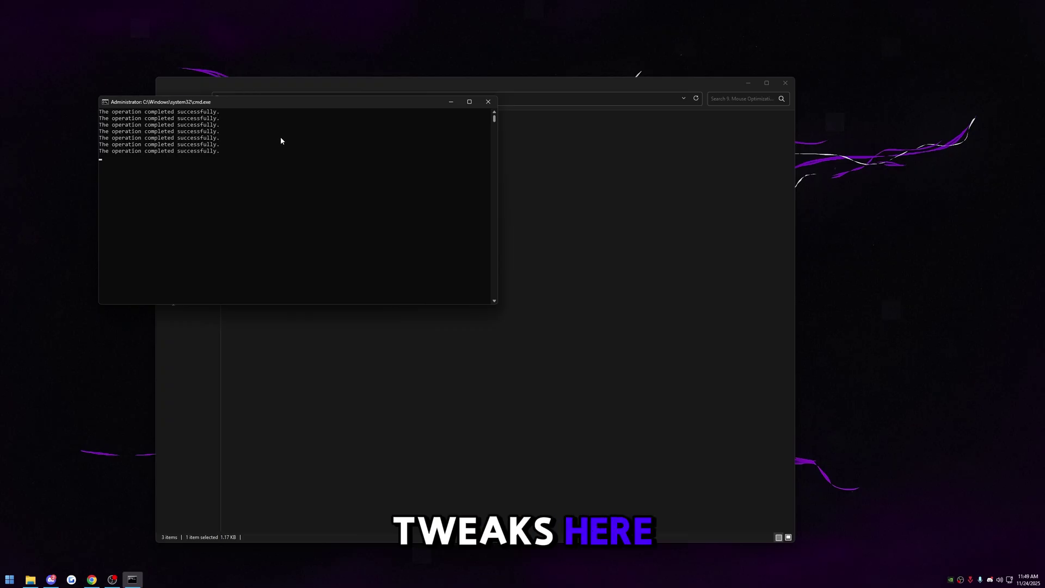
left_click(254, 169)
left_click(256, 152)
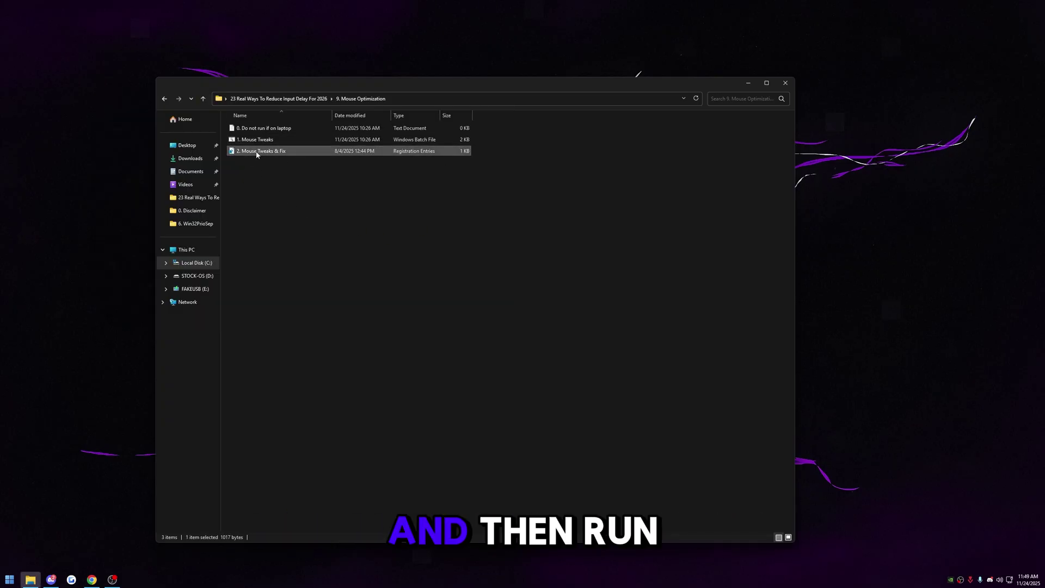
double_click(291, 152)
left_click(583, 301)
left_click(614, 294)
left_click(540, 294)
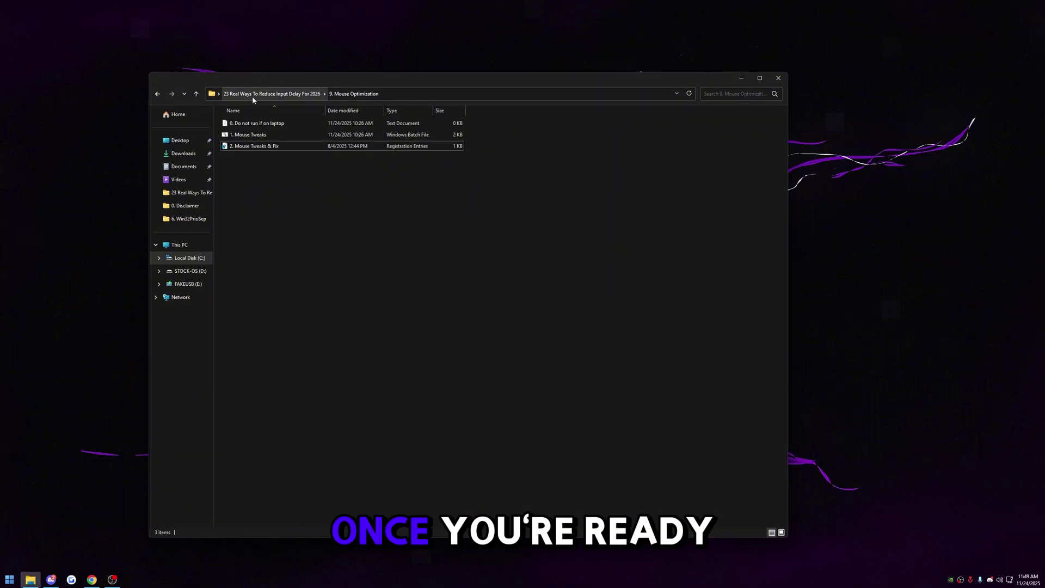
Step: Open the Windows Tweaks registry file from the "10. Registry Tweaks" folder in Notepad
left_click(252, 96)
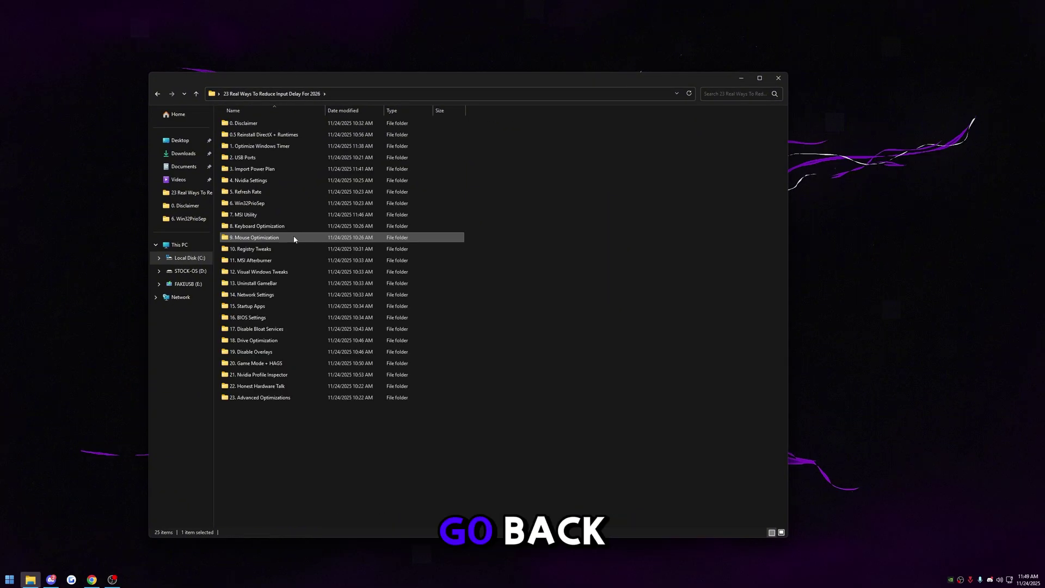
double_click(297, 240)
right_click(260, 123)
left_click(283, 141)
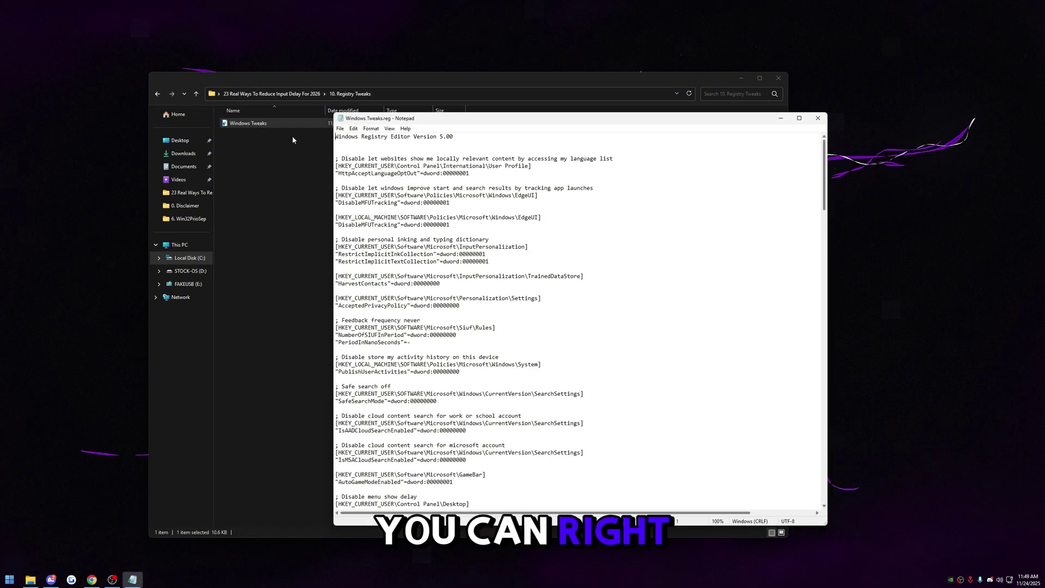
Step: Review the entries in Windows Tweaks.reg, including the multimedia Games task priorities
left_click_drag(325, 135, 562, 358)
left_click(673, 357)
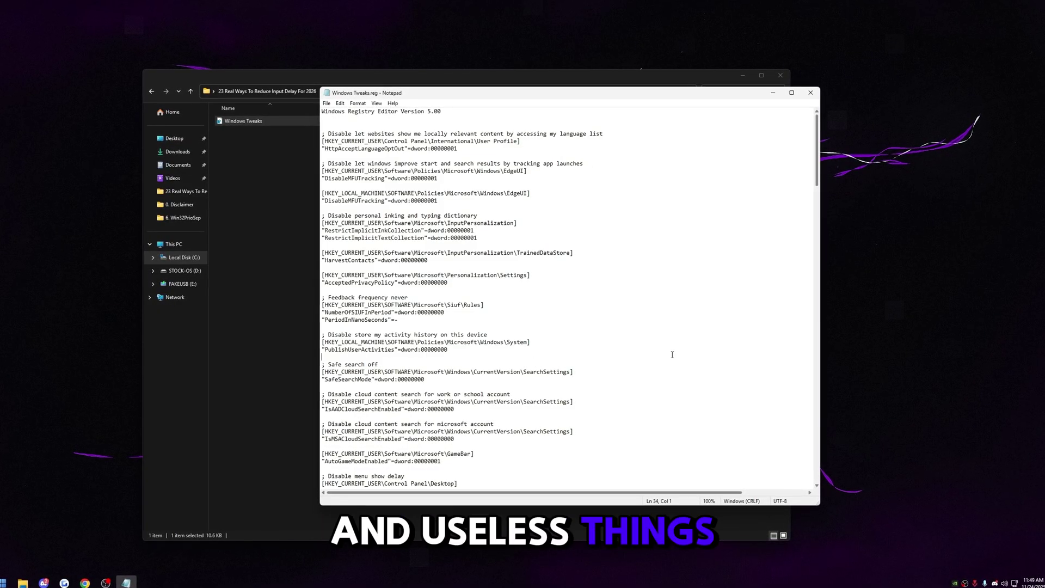
scroll(471, 331, "down", 3)
left_click_drag(376, 297, 320, 298)
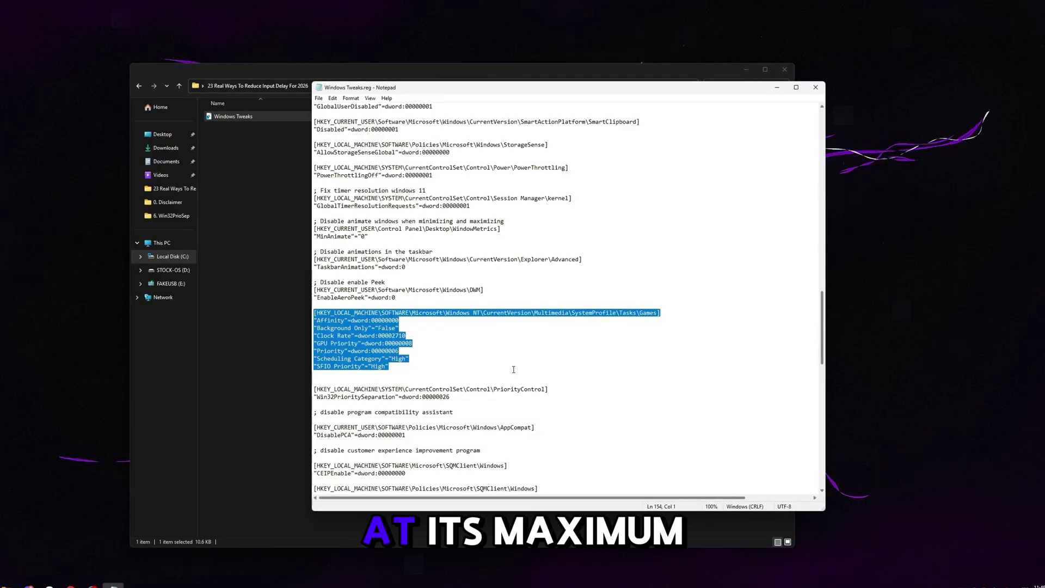
left_click(498, 327)
scroll(418, 112, "up", 1)
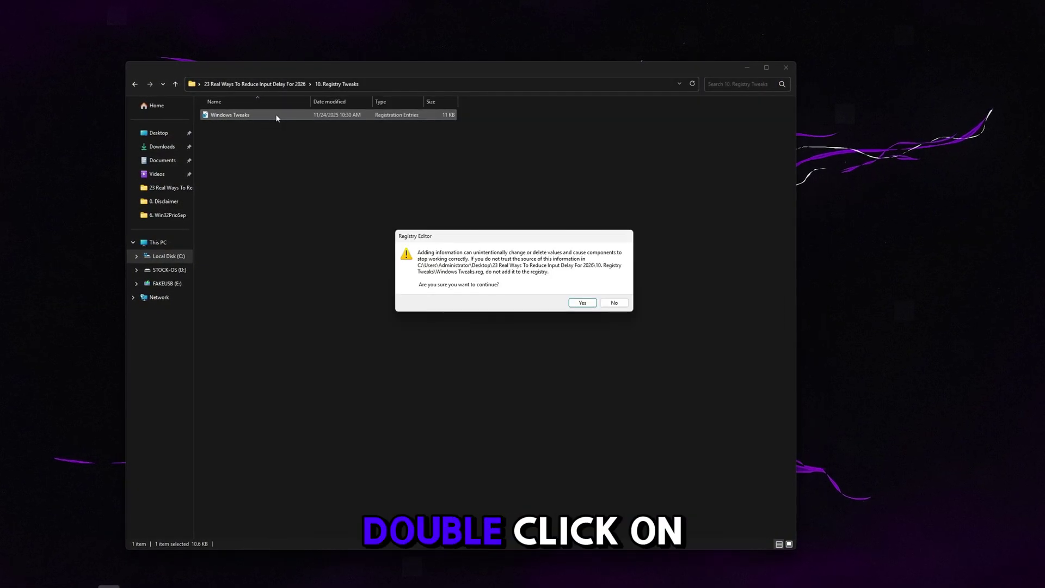
Step: Merge the Windows Tweaks file into the Windows registry
left_click(586, 301)
left_click(614, 294)
left_click(411, 284)
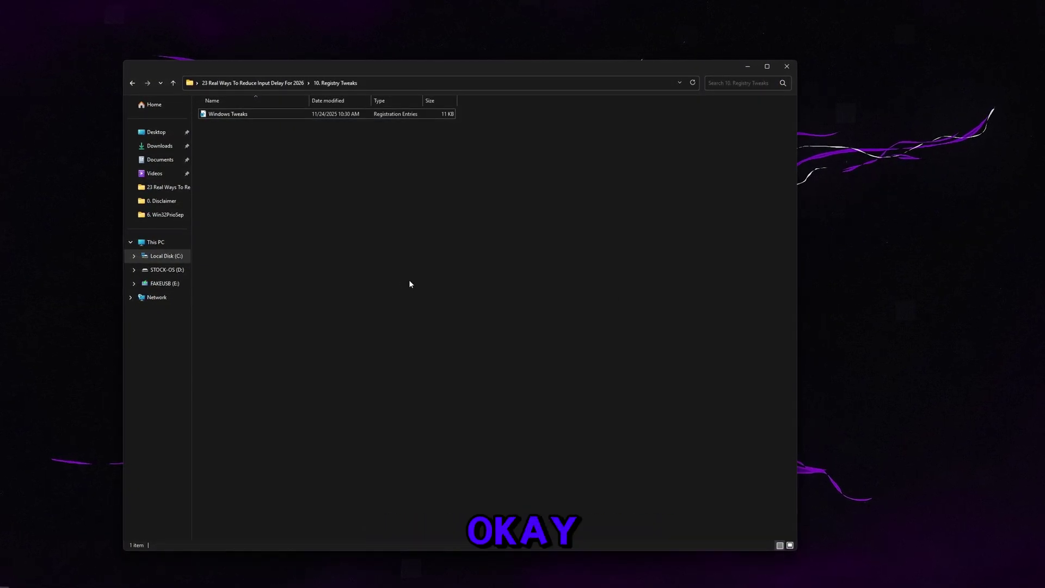
Step: Go back to the main tweak folder and open "11. MSI Afterburner"
left_click(251, 81)
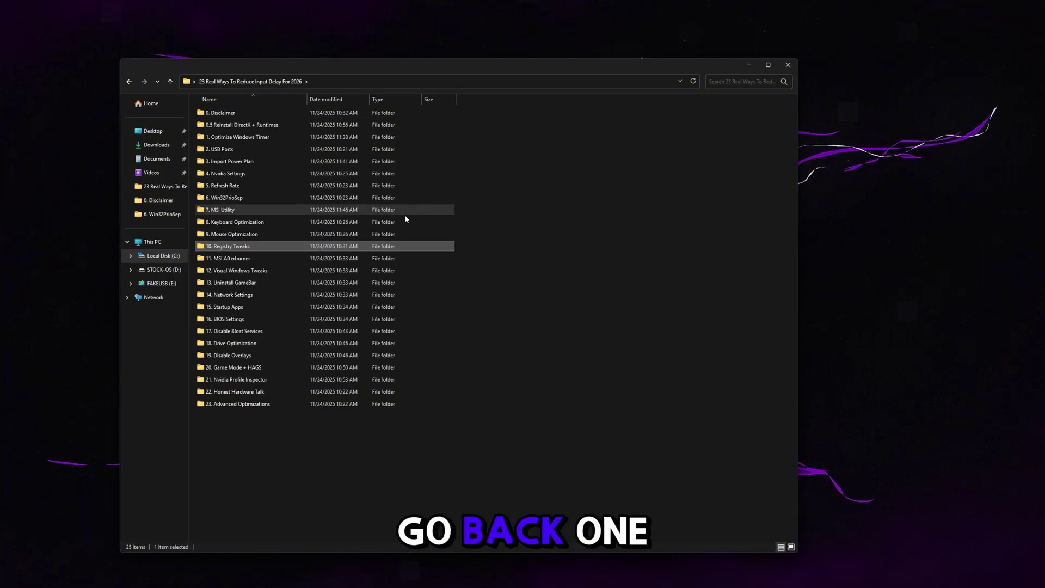
double_click(287, 259)
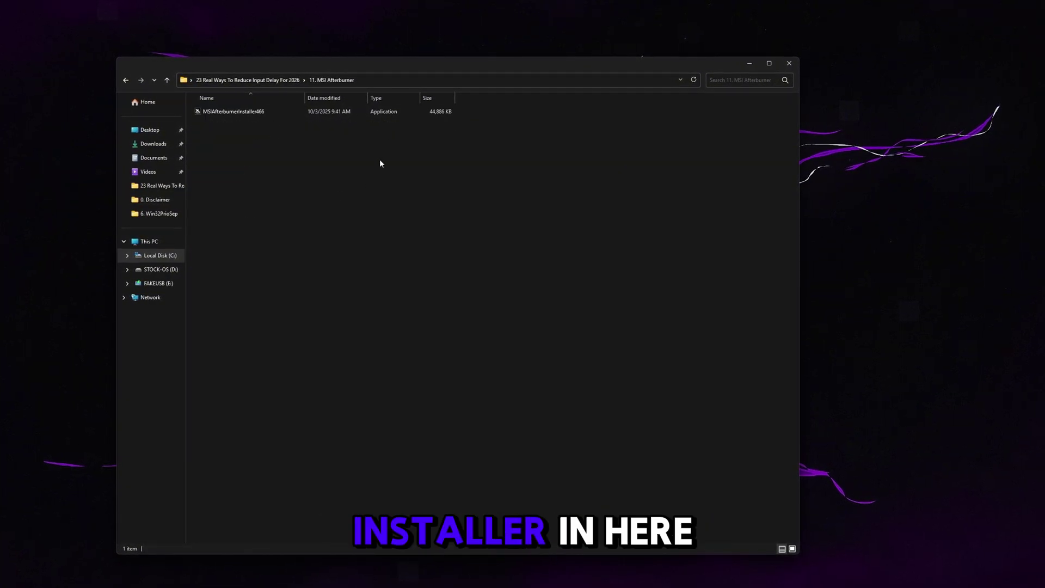
Step: Run the MSI Afterburner installer with Norton 360 for Gamer excluded and accept the license agreement
double_click(280, 111)
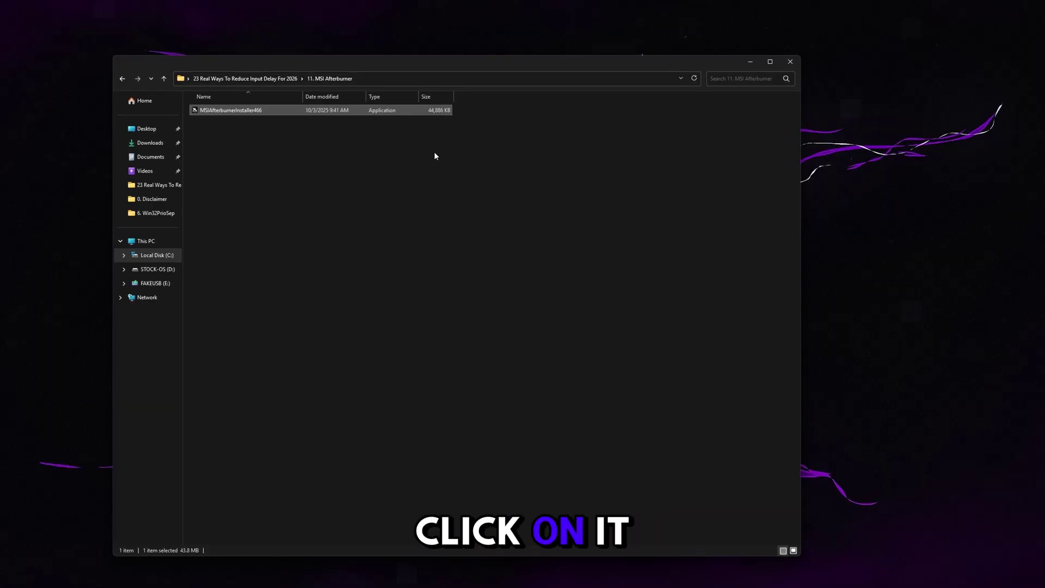
left_click(381, 266)
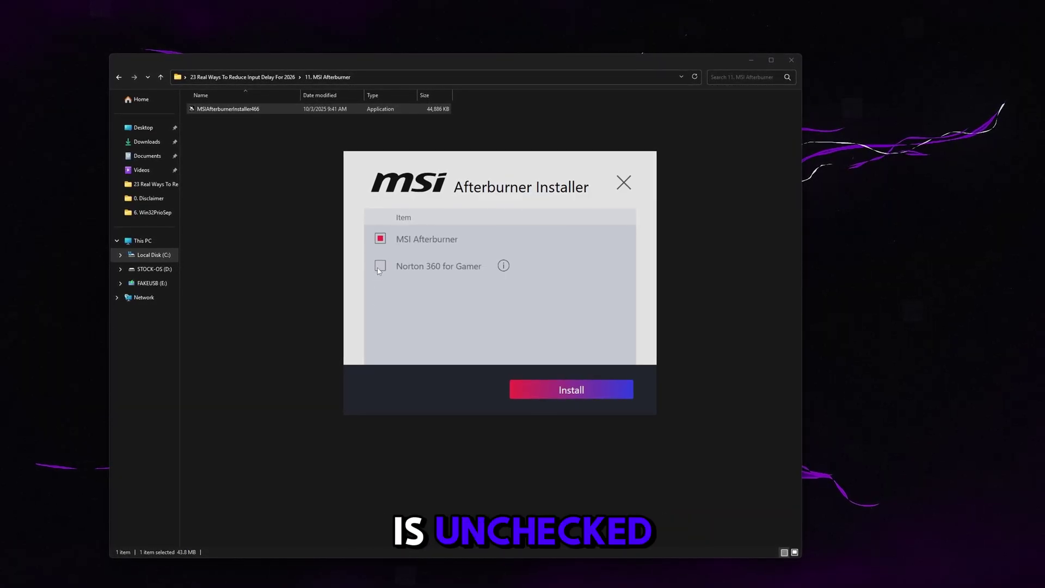
left_click(597, 389)
left_click(516, 309)
left_click(562, 361)
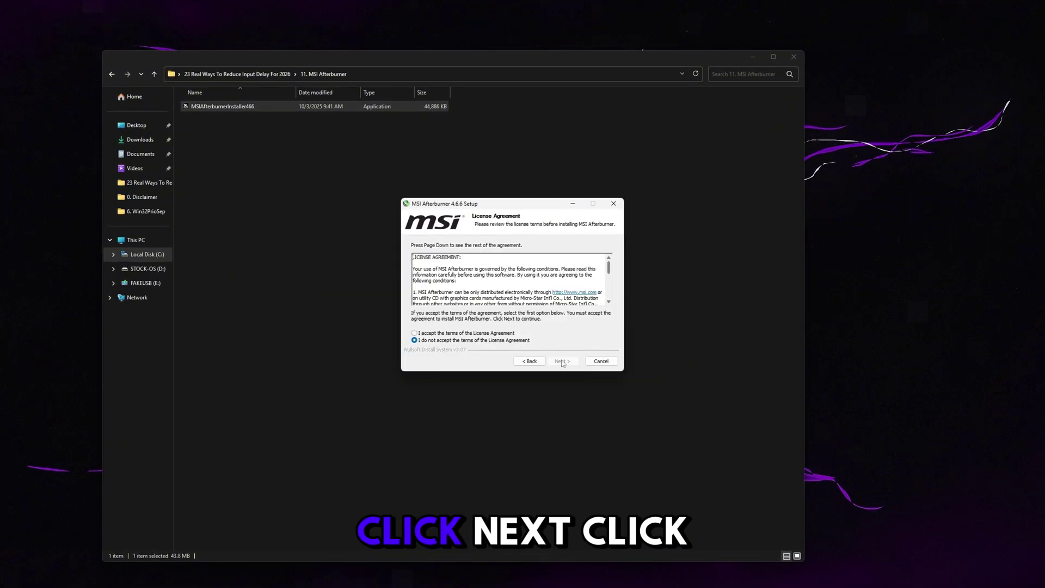
left_click(563, 362)
Step: Install MSI Afterburner without RivaTuner Statistics Server, and finish the setup by running the program without showing the Readme
left_click(499, 283)
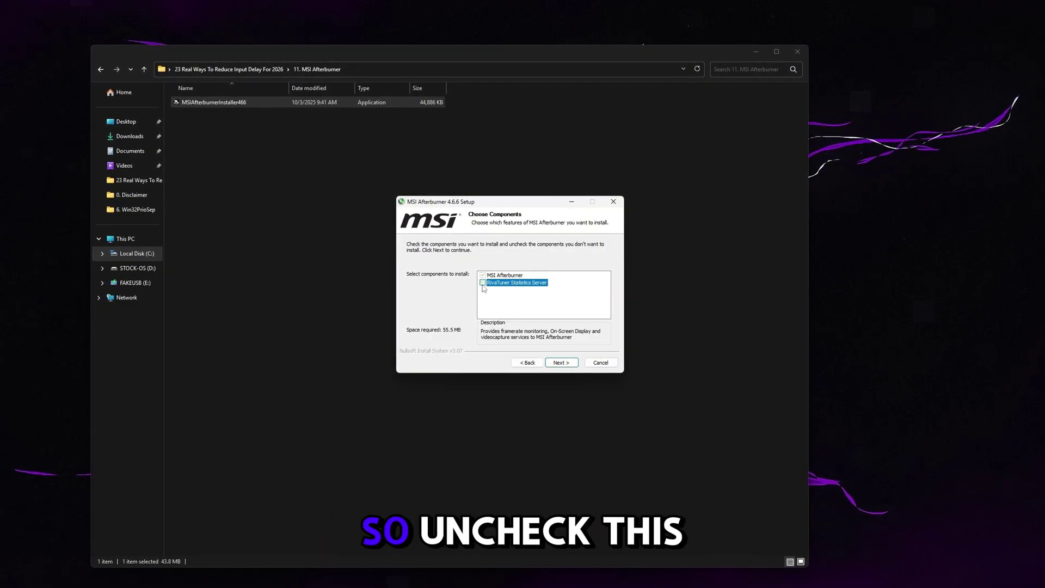
left_click(570, 367)
left_click(570, 367)
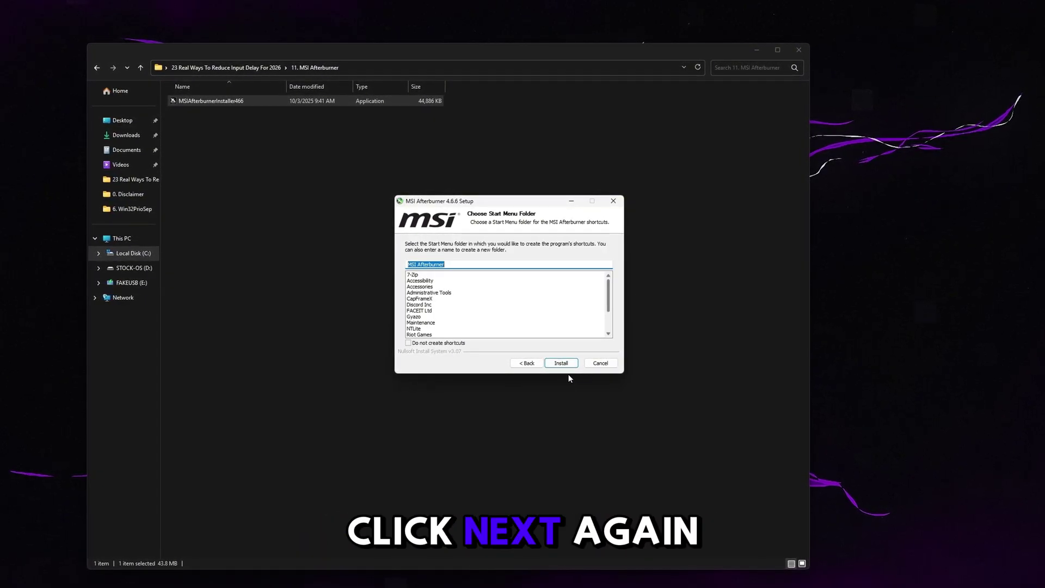
left_click(565, 369)
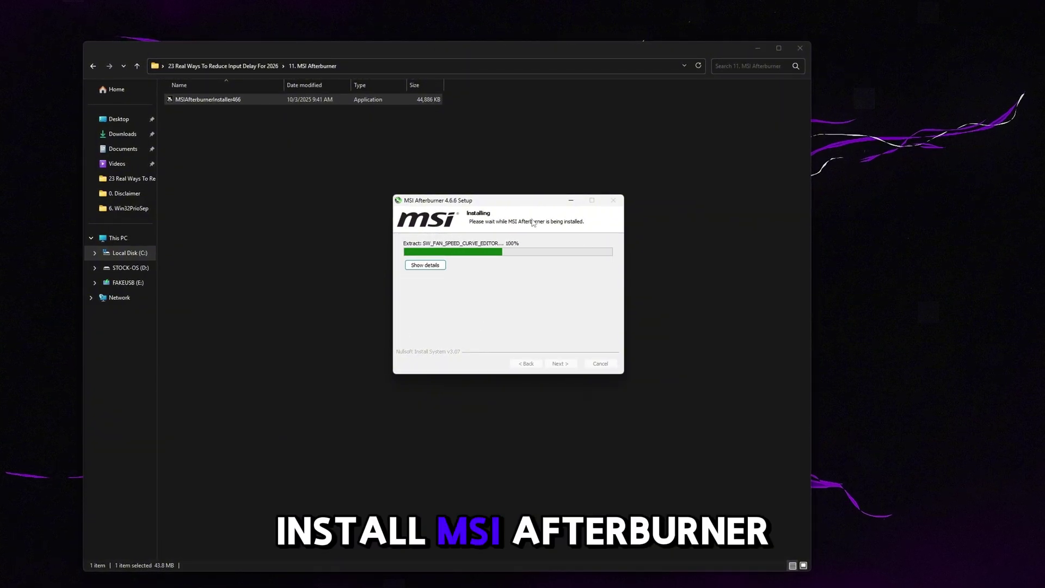
left_click(471, 291)
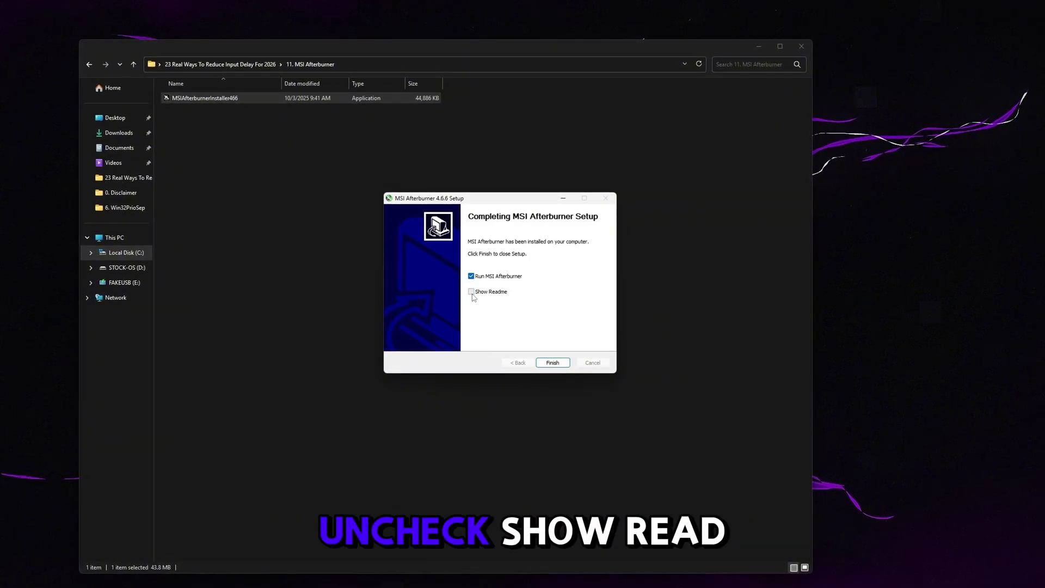
left_click(555, 363)
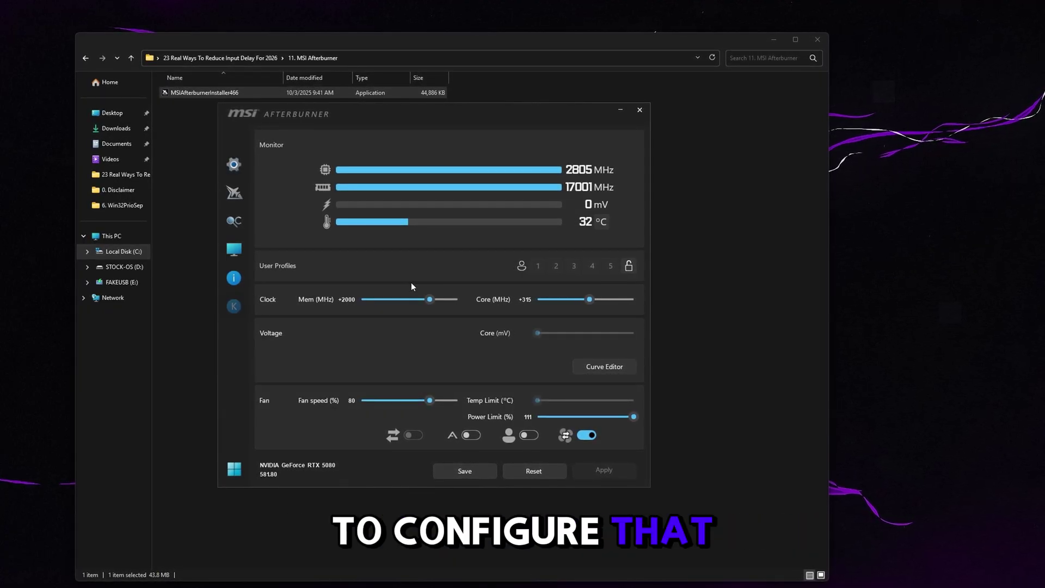
Step: In the Afterburner properties, unlock voltage control and voltage monitoring, force constant voltage, and set the voltage control mode to third party
left_click(235, 165)
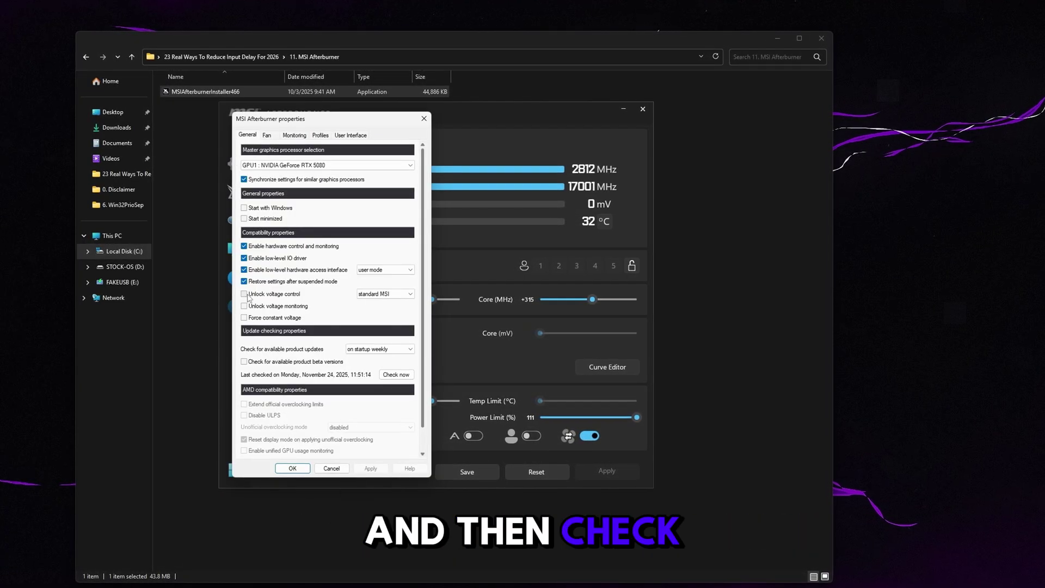
left_click(245, 294)
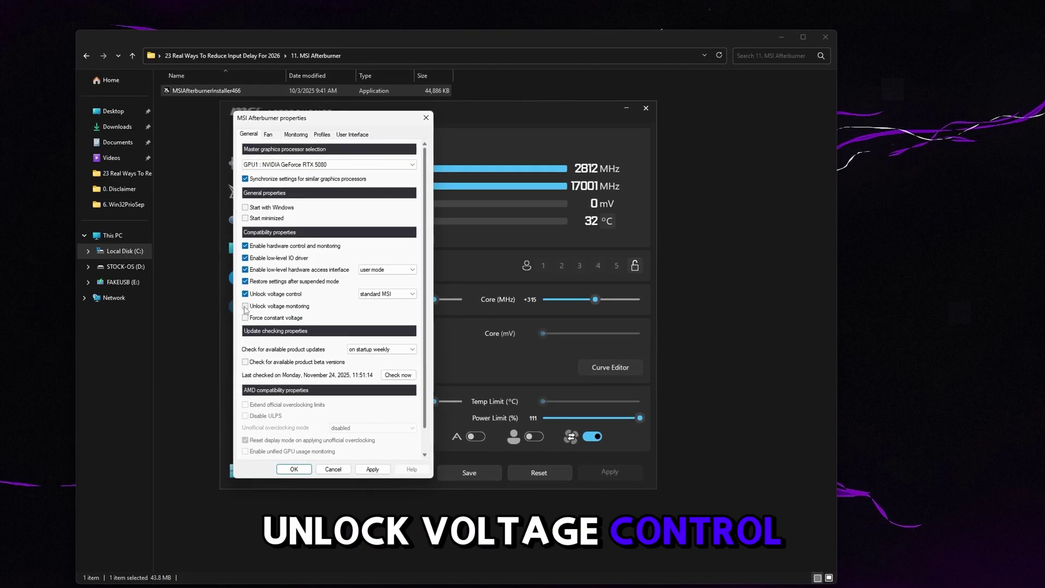
left_click(245, 306)
left_click(245, 318)
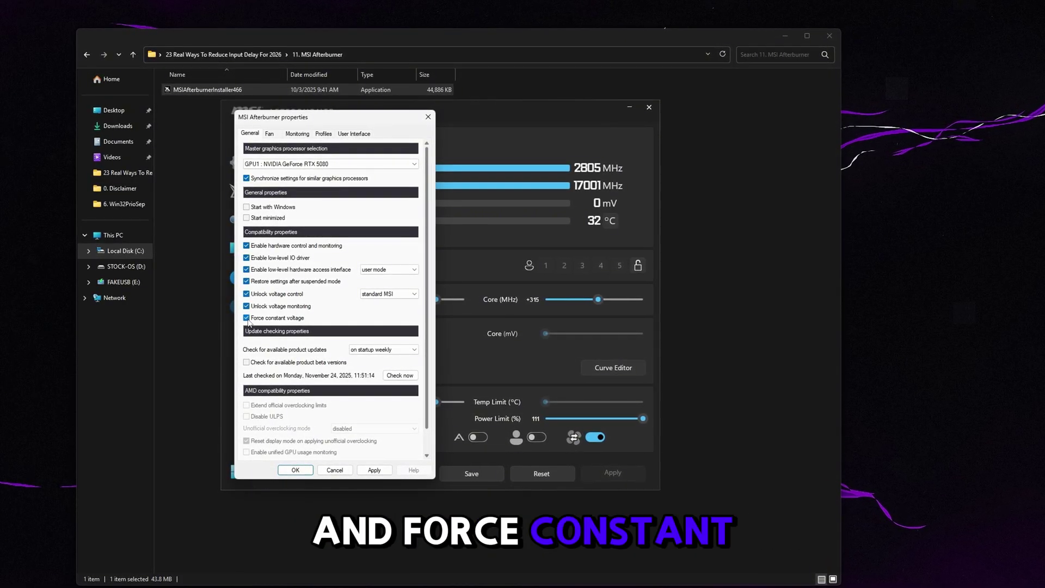
left_click(402, 294)
left_click(392, 321)
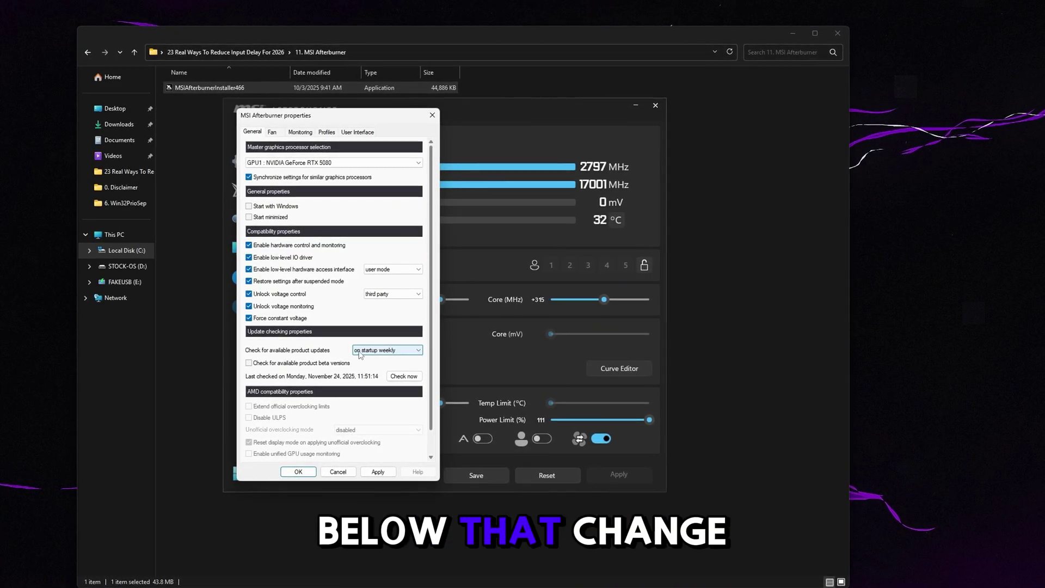
Step: Set product update checks to never, and apply the MSI Cyborg Afterburner skin Red by Drerex Design with a restart
left_click(402, 355)
left_click(396, 360)
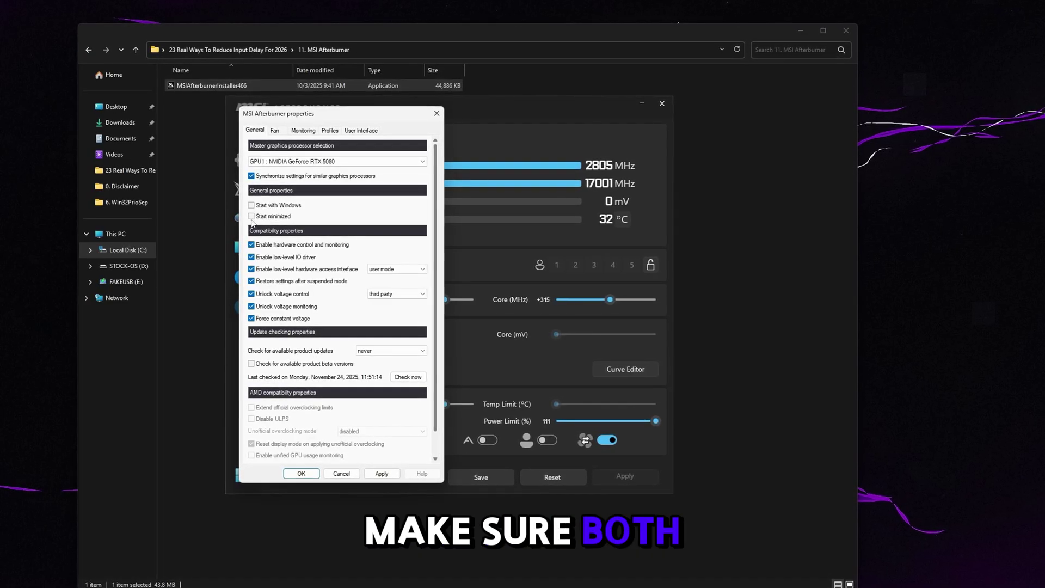
left_click_drag(305, 112, 353, 116)
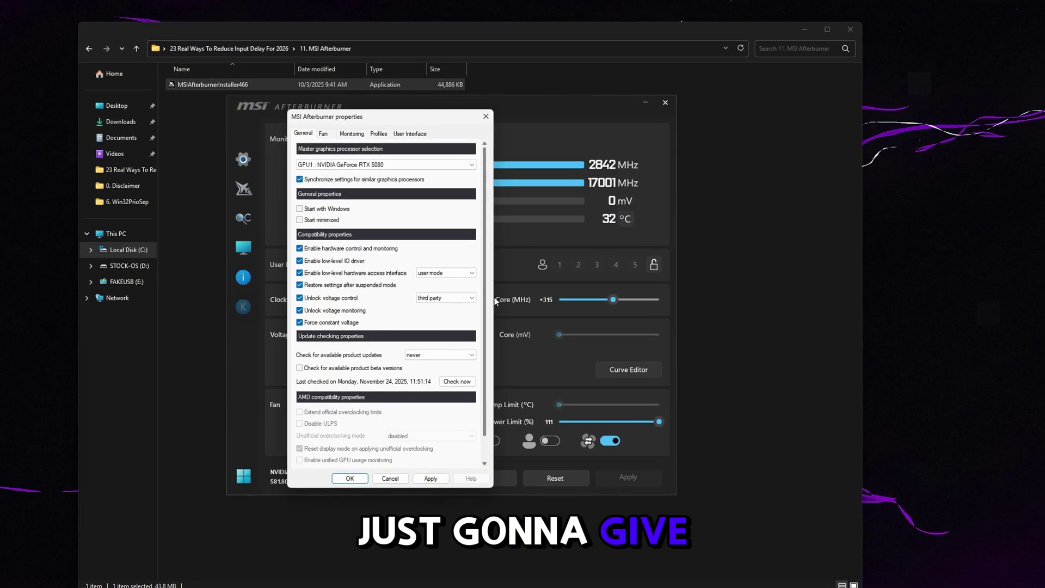
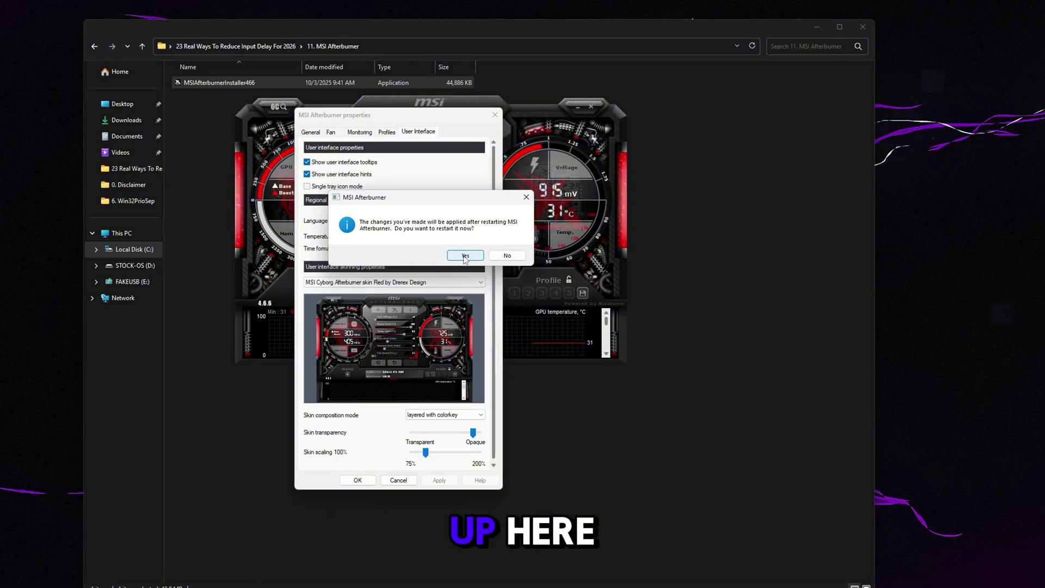
left_click(465, 256)
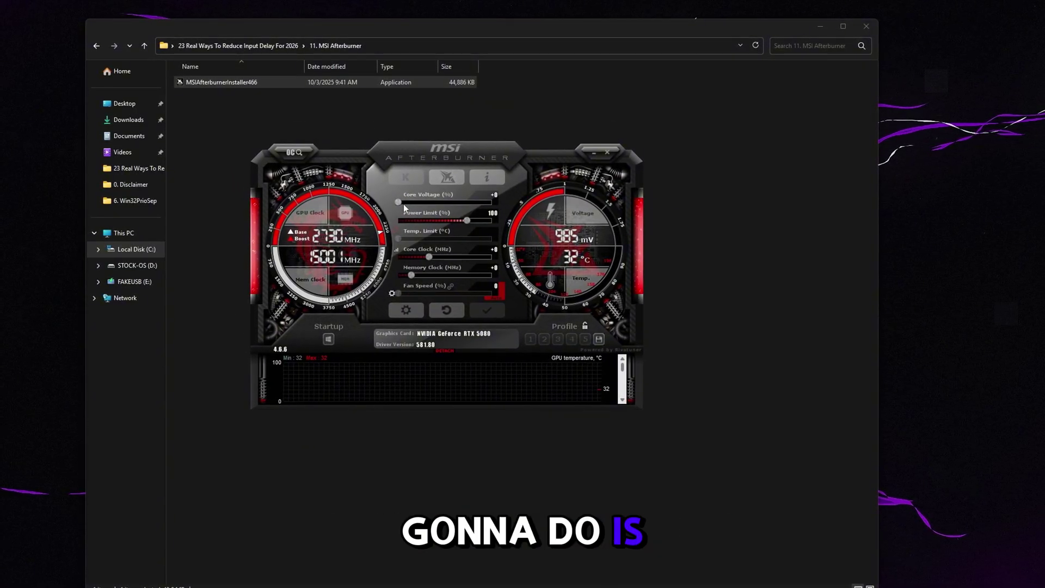
Step: Raise the core voltage to +100% and the power limit to 111%
left_click_drag(397, 202, 492, 220)
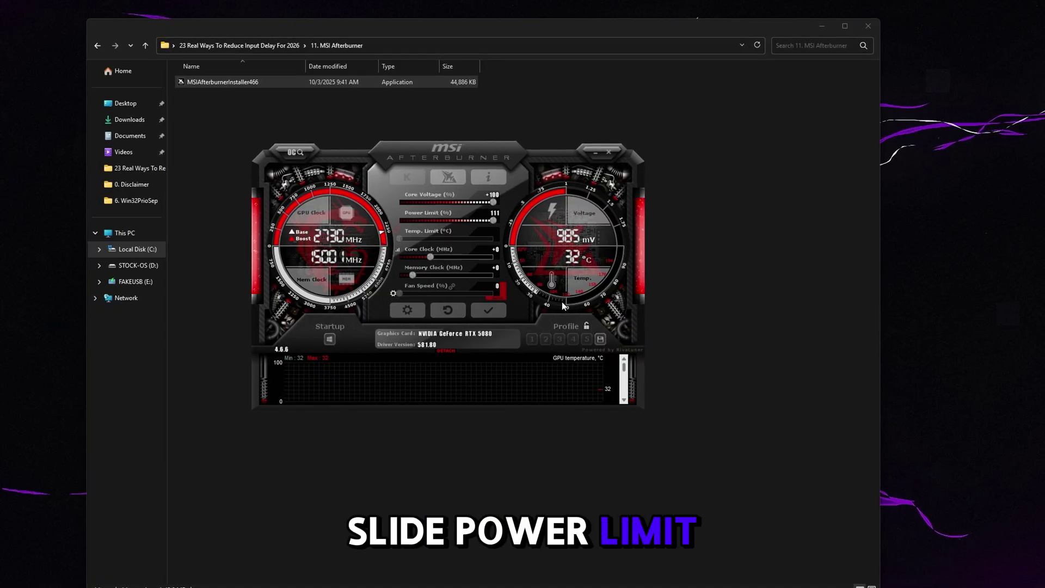
left_click_drag(400, 240, 409, 241)
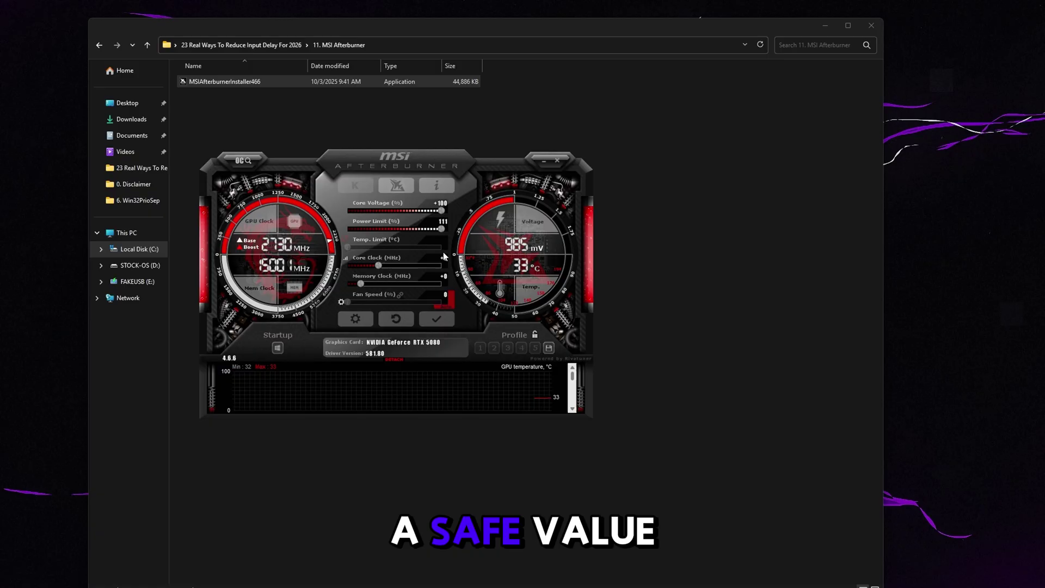
Step: Set the GPU core clock offset to +40 MHz and the memory clock offset to +400 MHz
left_click(443, 257)
type("40")
key("Return")
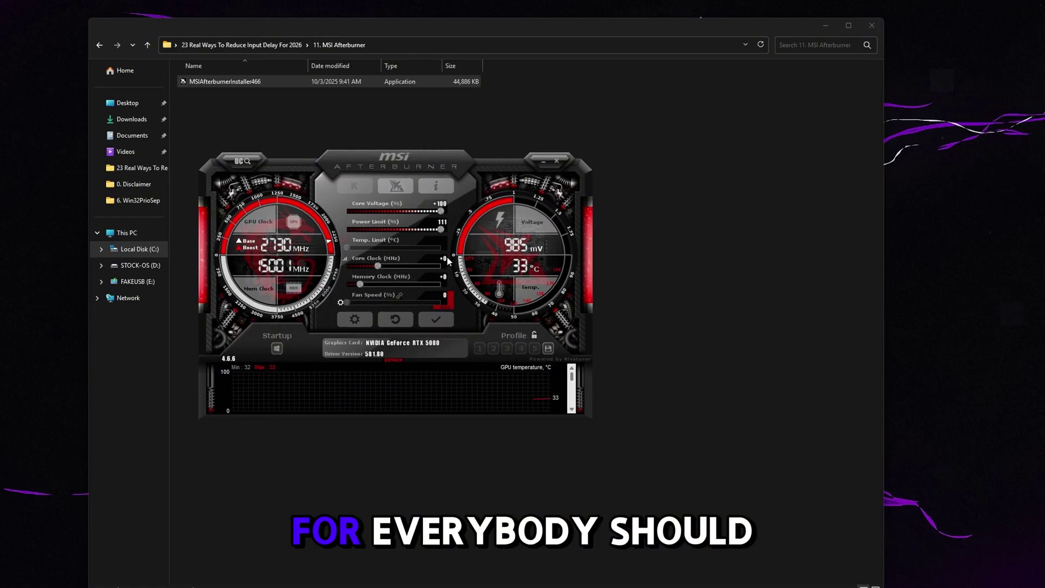
left_click(442, 277)
type("400")
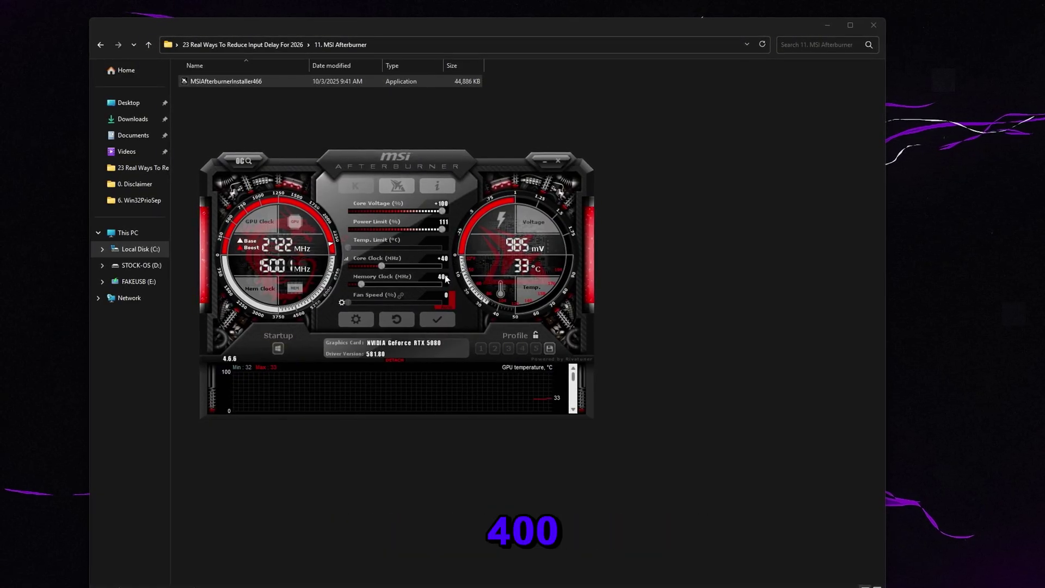
key("Return")
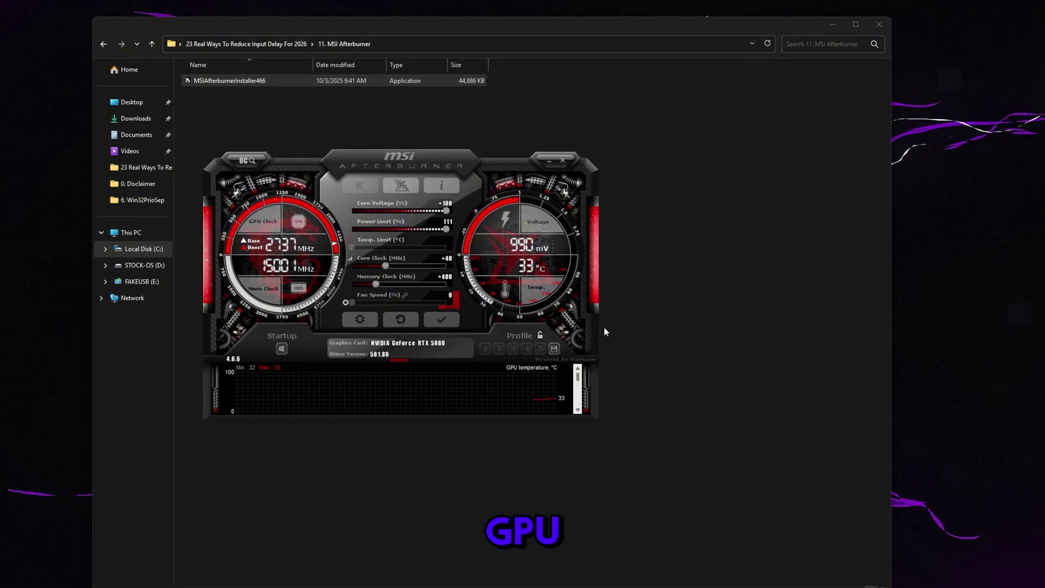
left_click_drag(586, 152, 612, 154)
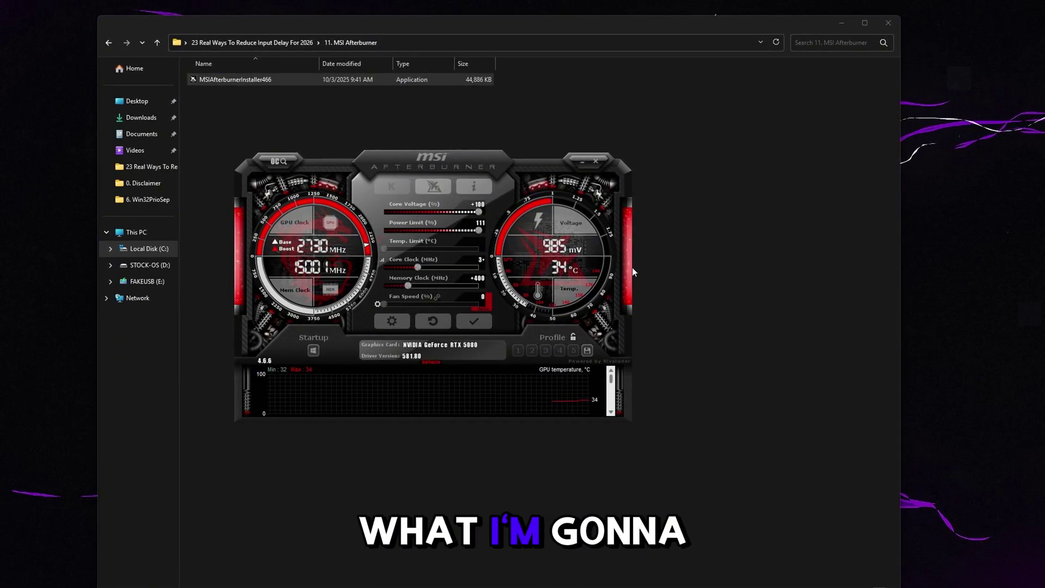
Step: Set the core clock to +315 MHz and the memory clock to +2000 MHz, with a manual fan speed of 80%
type("15")
key("Tab")
type("2000")
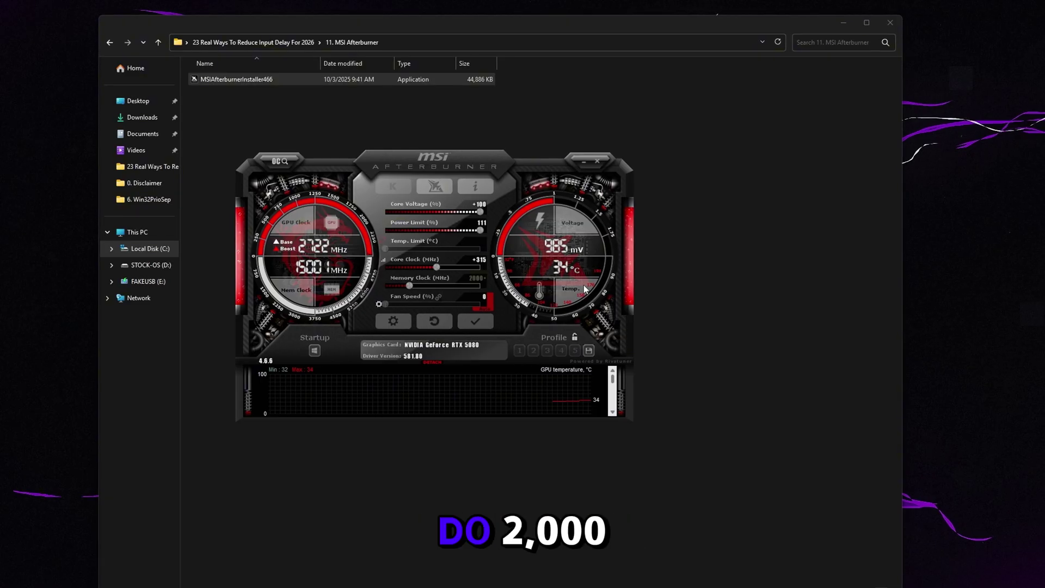
key("Return")
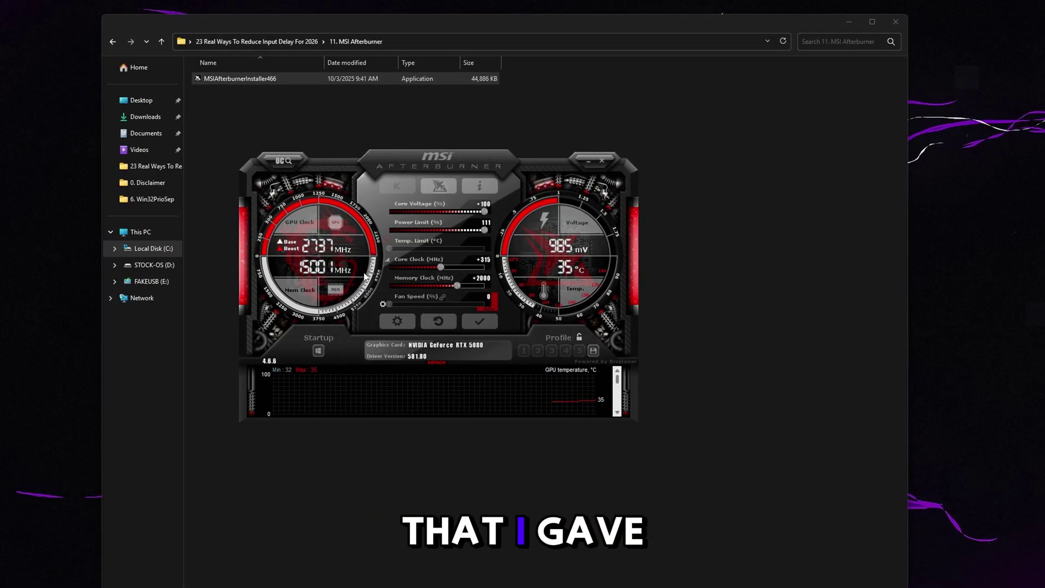
left_click(494, 307)
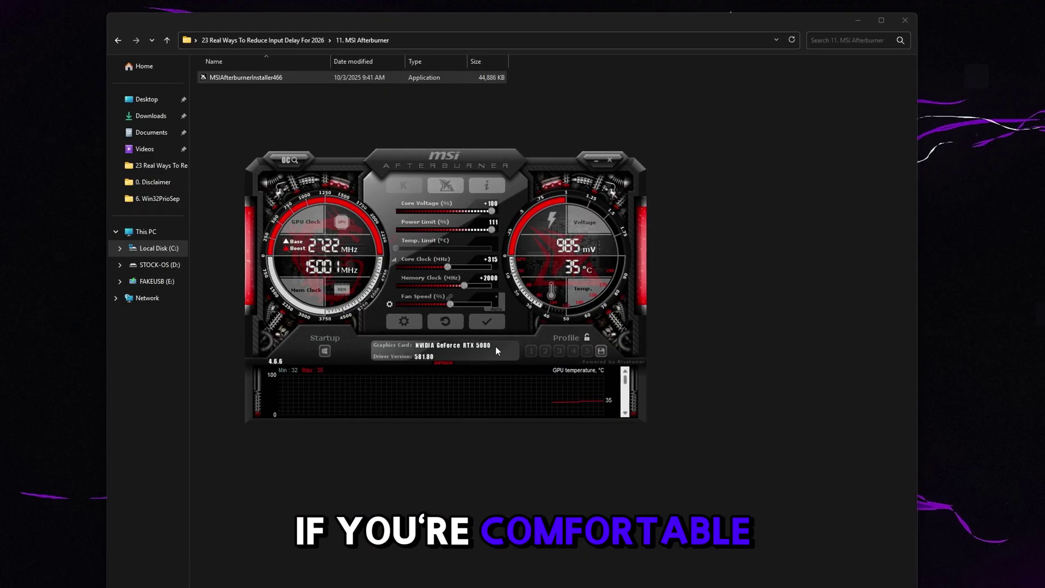
left_click_drag(449, 303, 465, 304)
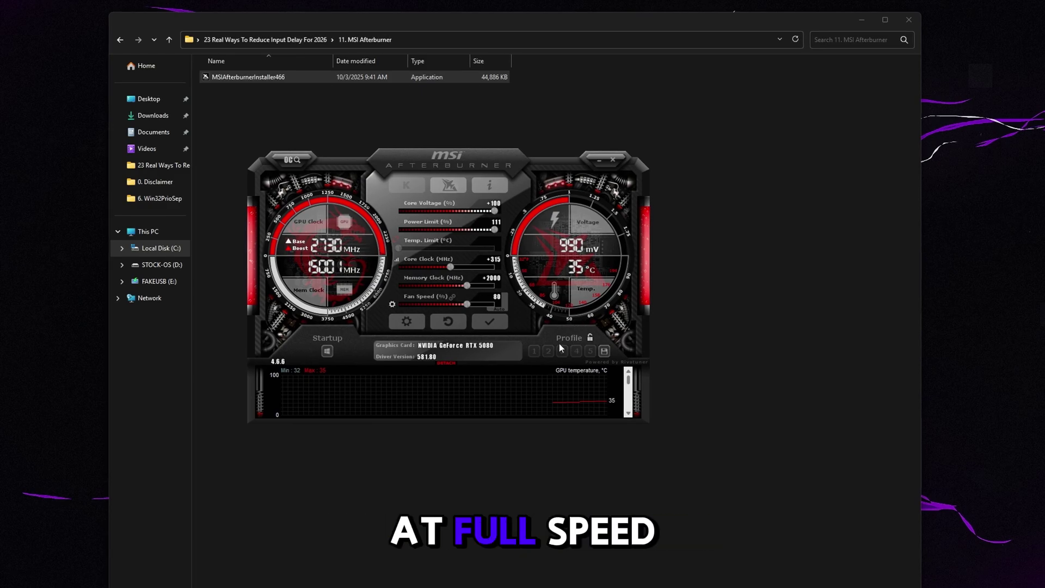
Step: Enable applying the overclock settings at Windows startup
left_click_drag(344, 368, 370, 361)
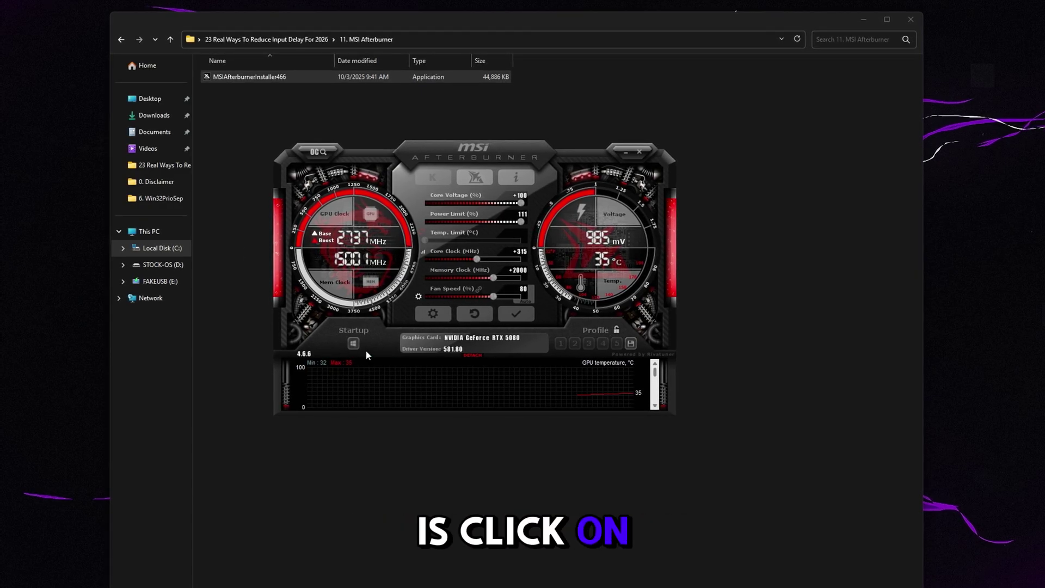
left_click(355, 343)
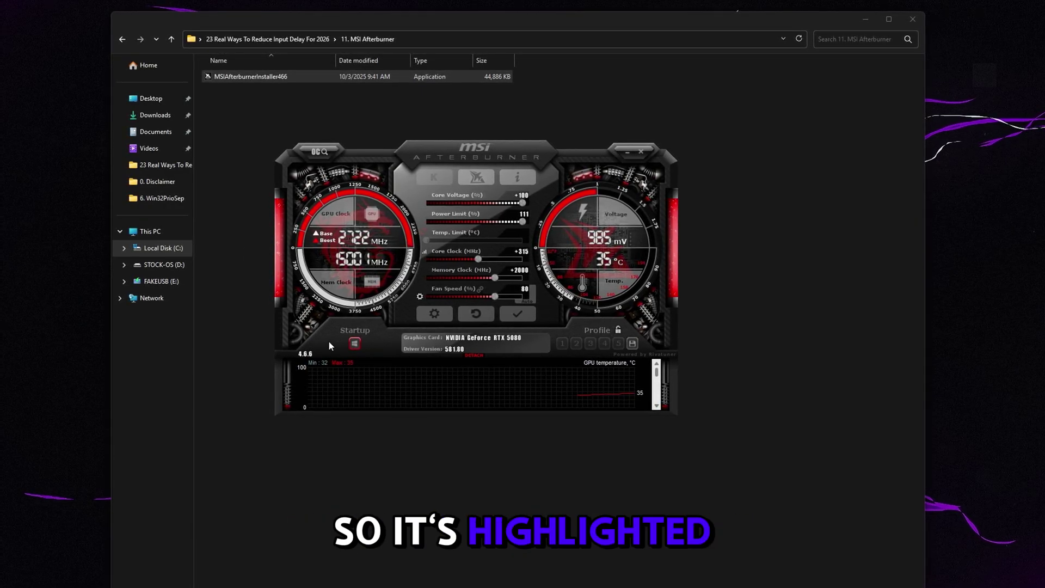
left_click_drag(473, 156, 456, 171)
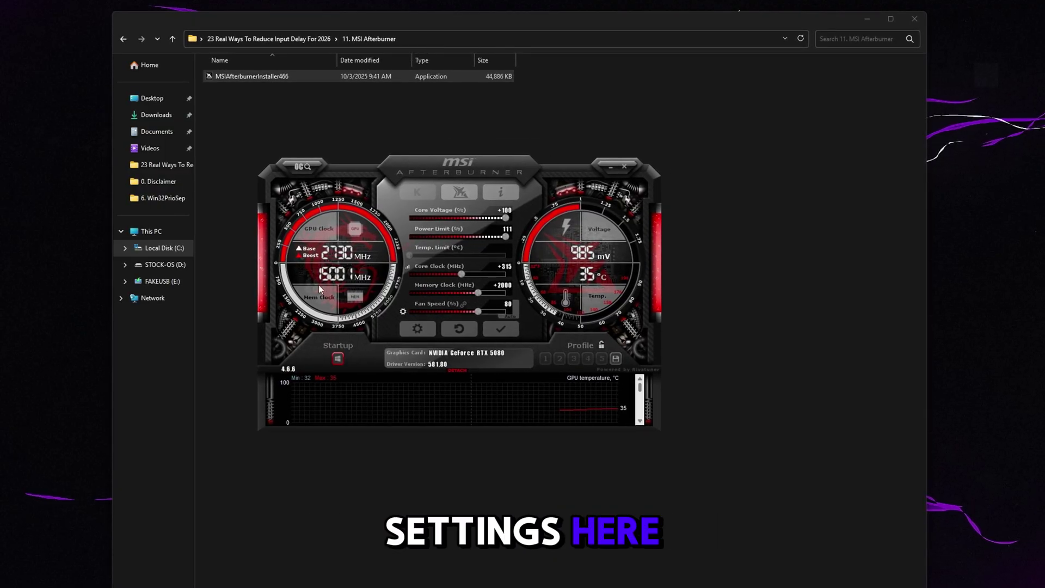
left_click_drag(321, 351, 360, 351)
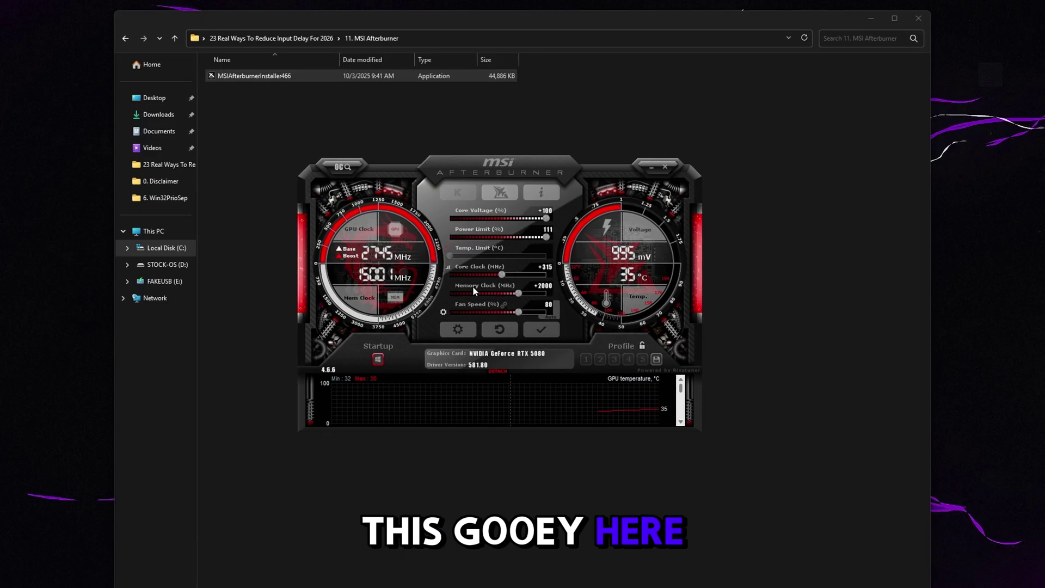
left_click_drag(376, 252, 371, 245)
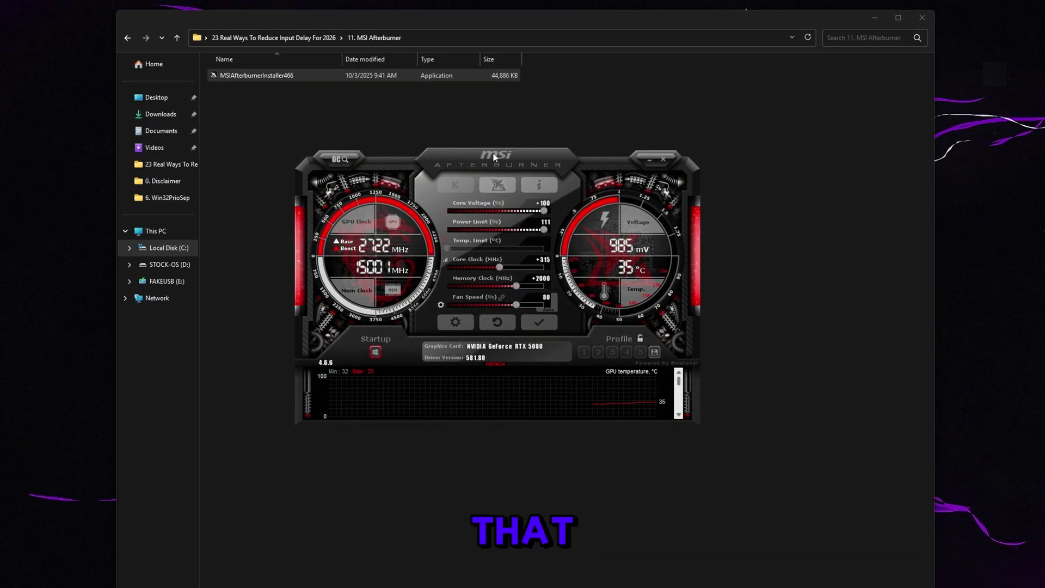
left_click_drag(335, 245, 343, 218)
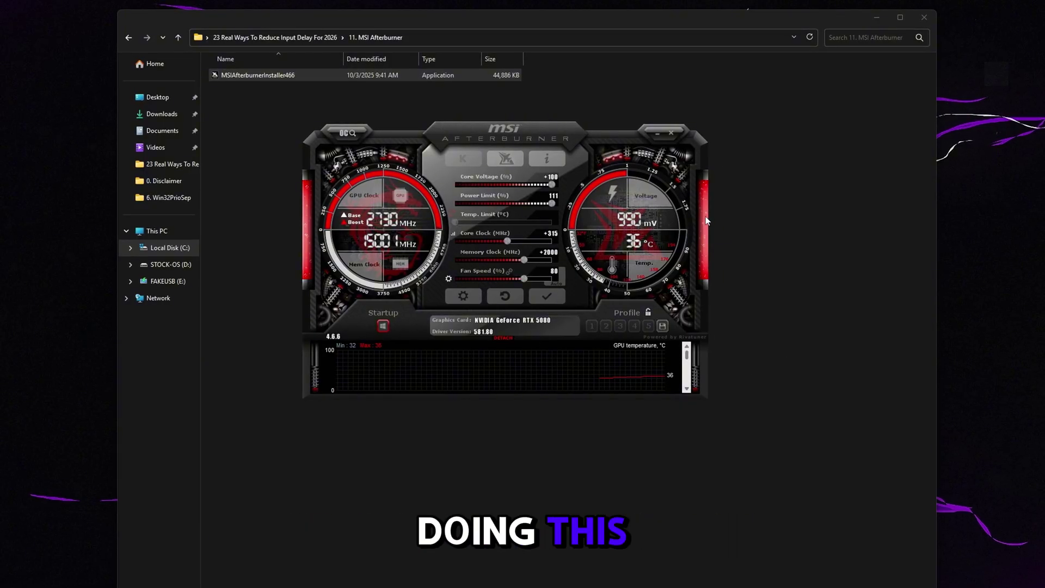
Step: Apply the overclock and fan settings and save them to profile 1
left_click(548, 298)
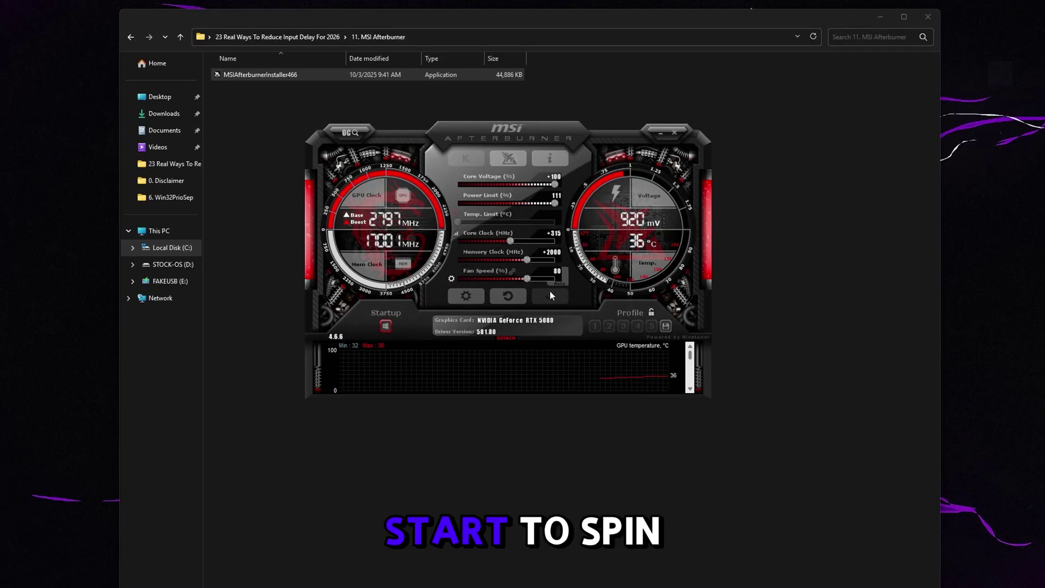
left_click(667, 326)
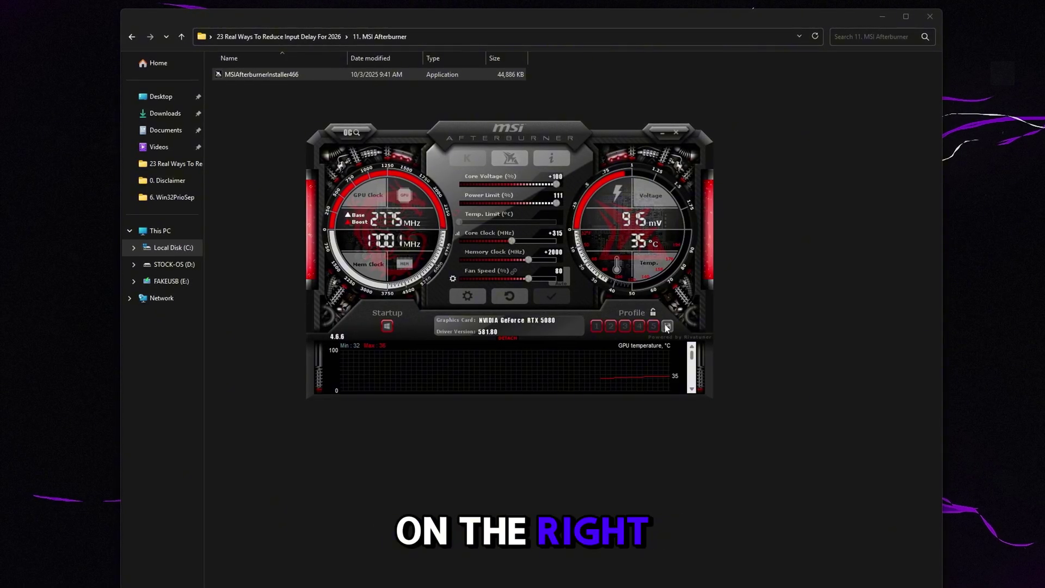
left_click(597, 326)
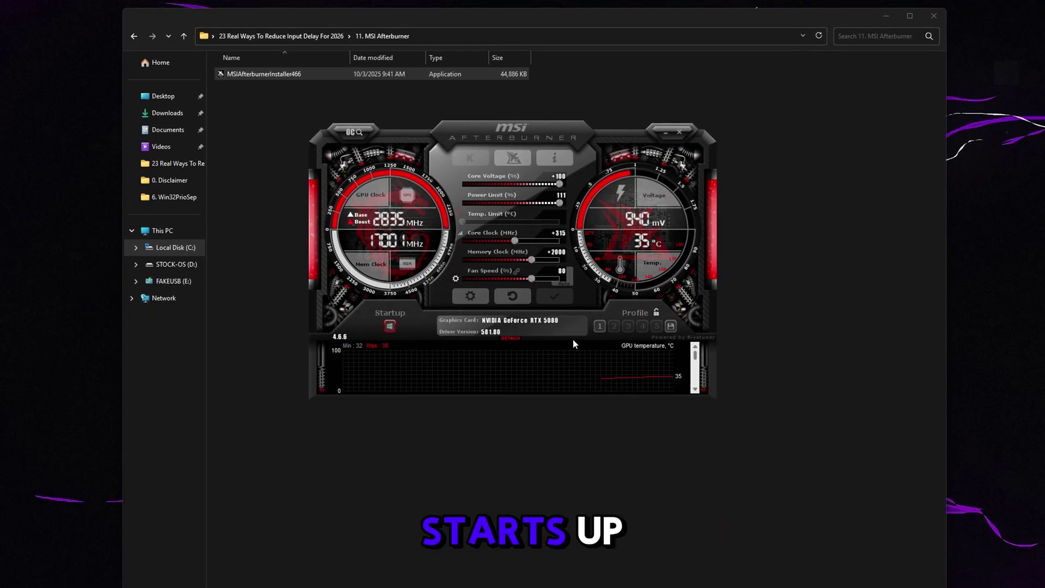
Step: Lock the MSI Afterburner profiles against modification and close the Afterburner window
left_click_drag(609, 330, 581, 333)
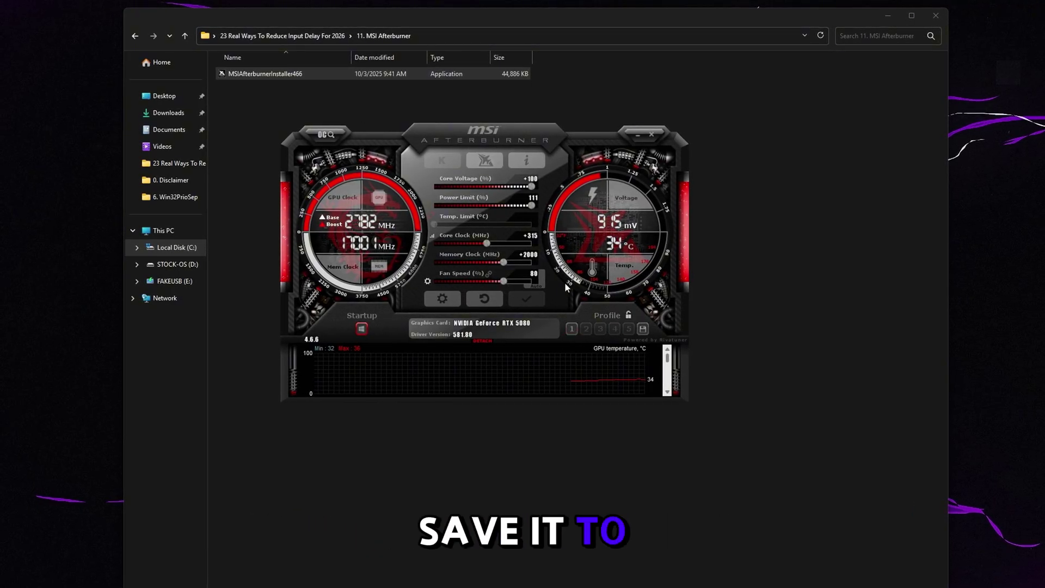
left_click(629, 316)
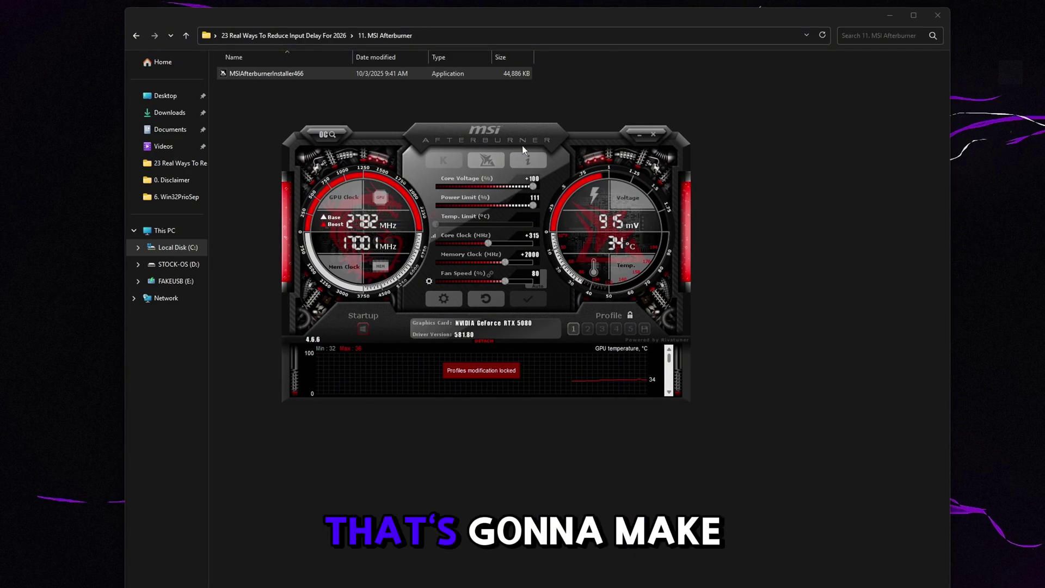
left_click_drag(630, 320, 659, 319)
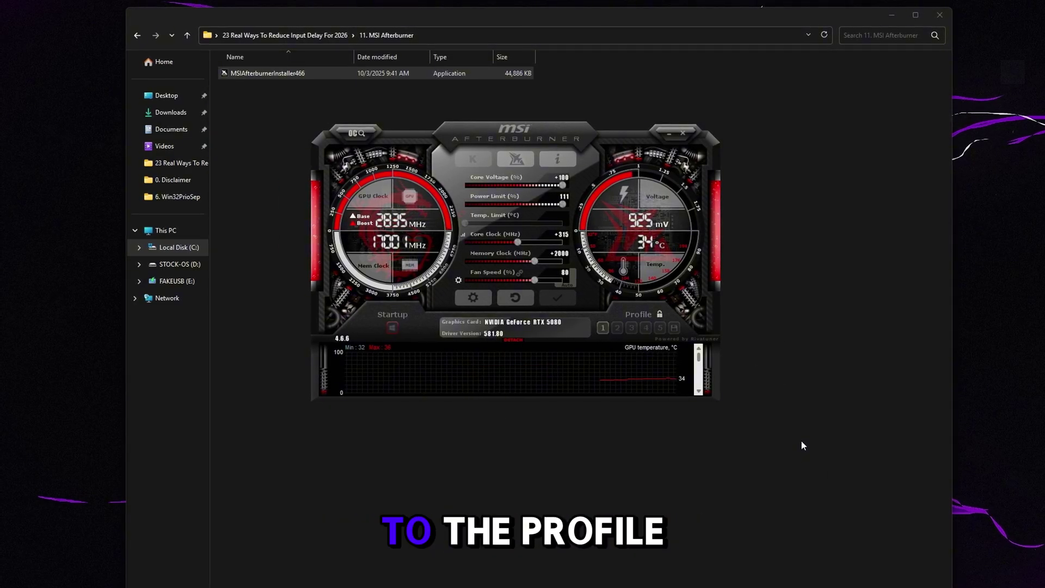
left_click_drag(702, 142, 649, 136)
left_click(629, 126)
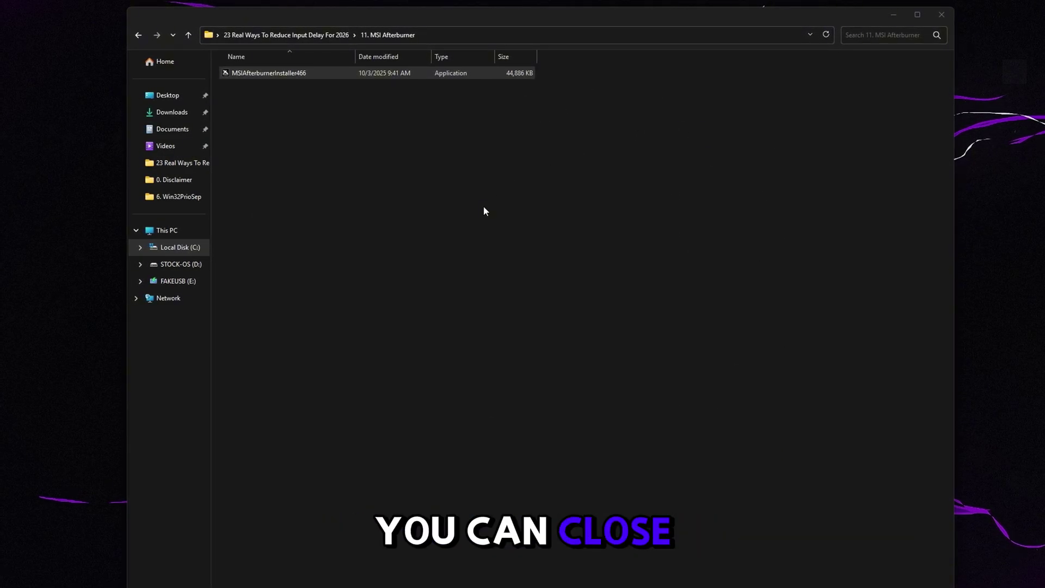
Step: Return to the main tweaks folder and open Performance Properties from the 12. Visual Windows Tweaks folder
left_click(327, 35)
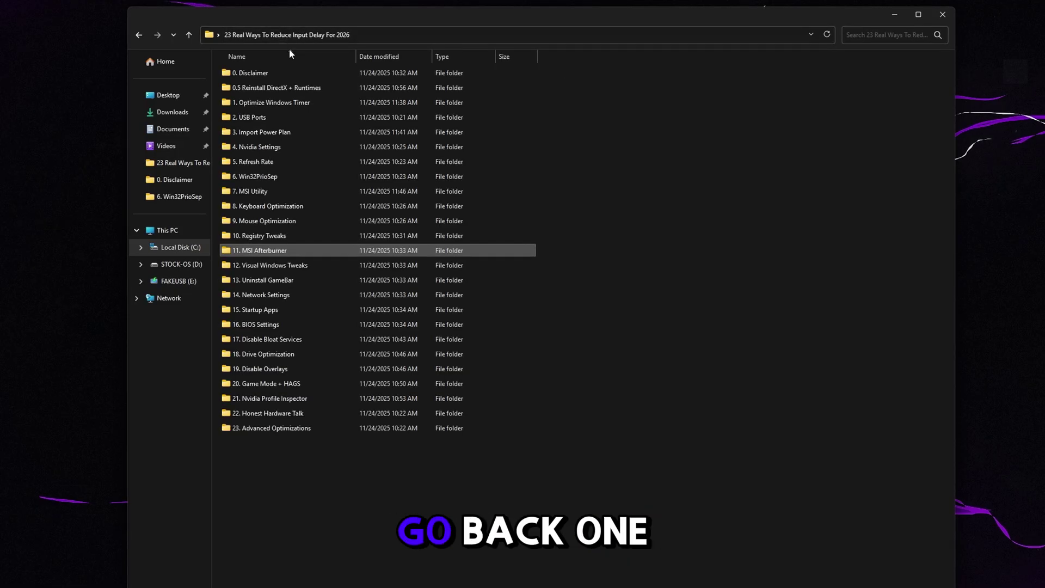
double_click(300, 266)
double_click(267, 73)
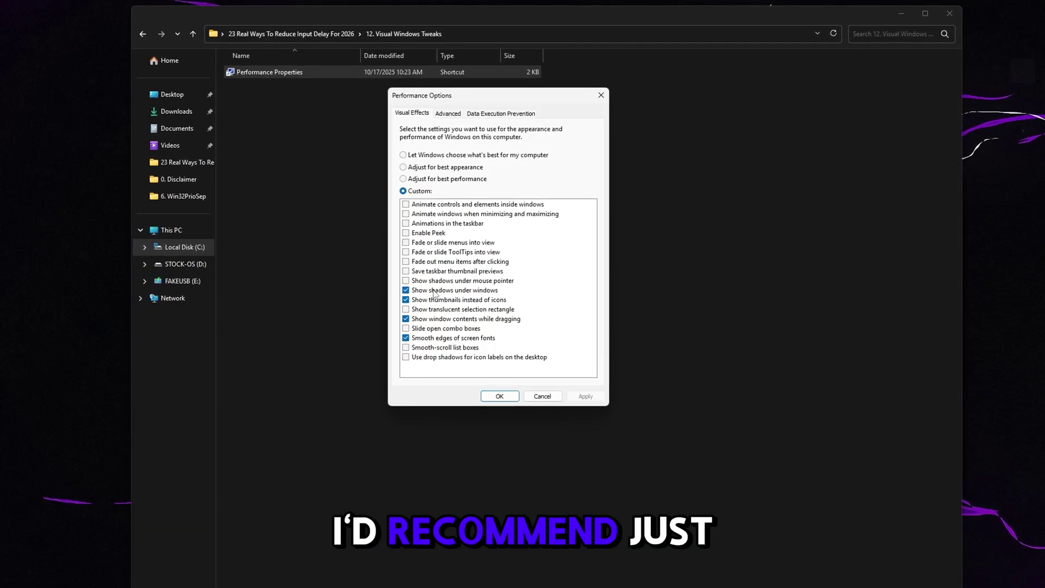
Step: Apply custom visual effects with only window shadows, thumbnails, window contents while dragging and smooth font edges enabled
double_click(450, 294)
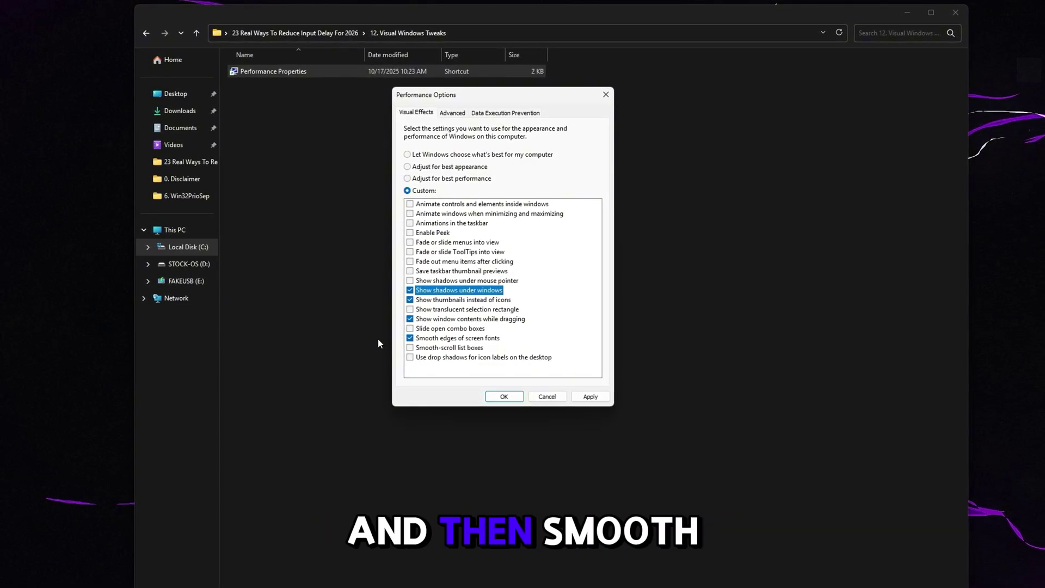
left_click(598, 397)
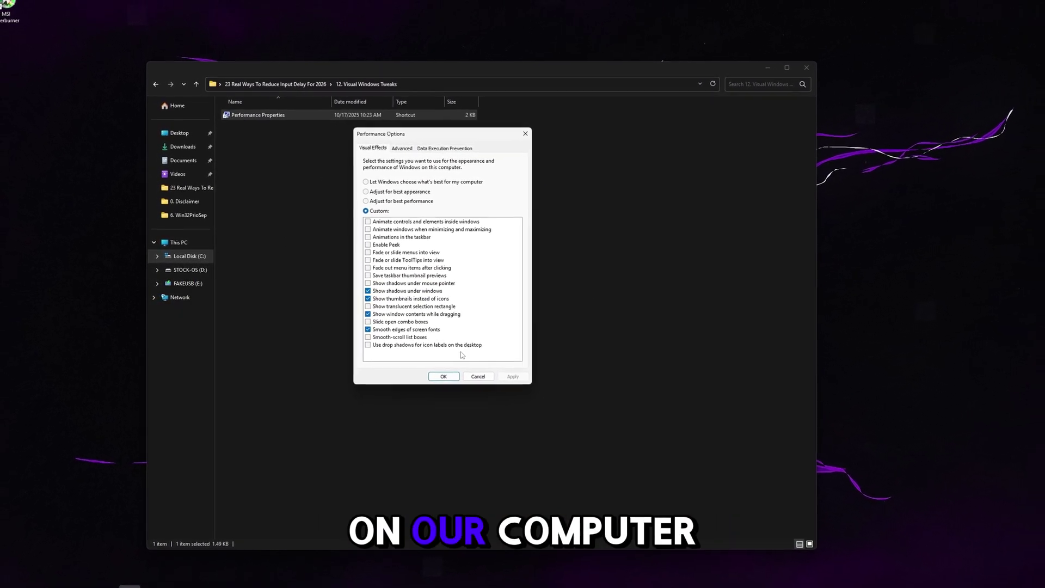
left_click(444, 376)
Step: Review the commands of the Uninstall Xbox Gamebar batch file in the 13. Uninstall GameBar folder and run the file
left_click(156, 84)
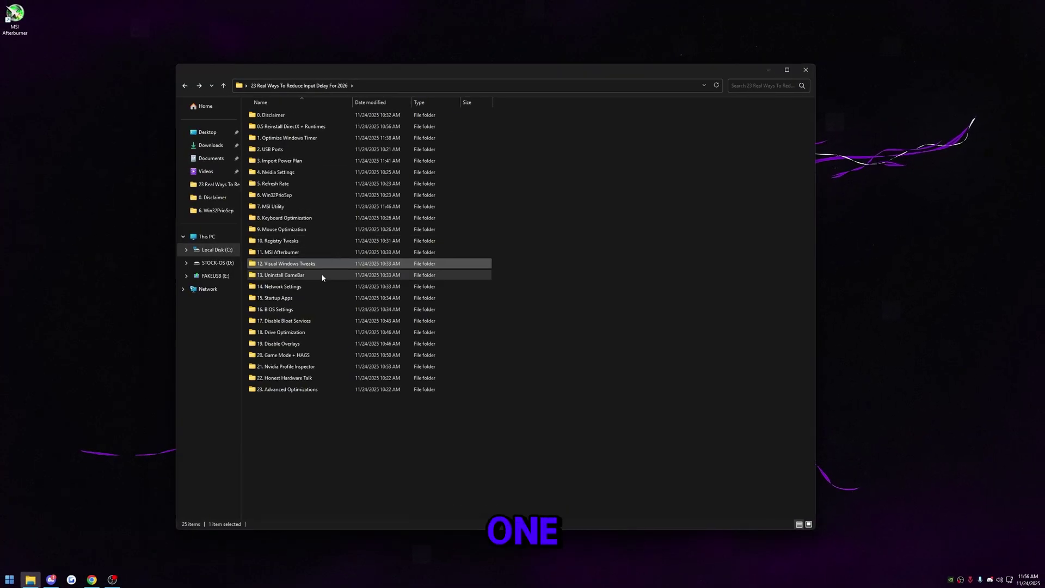
double_click(322, 276)
left_click(319, 115)
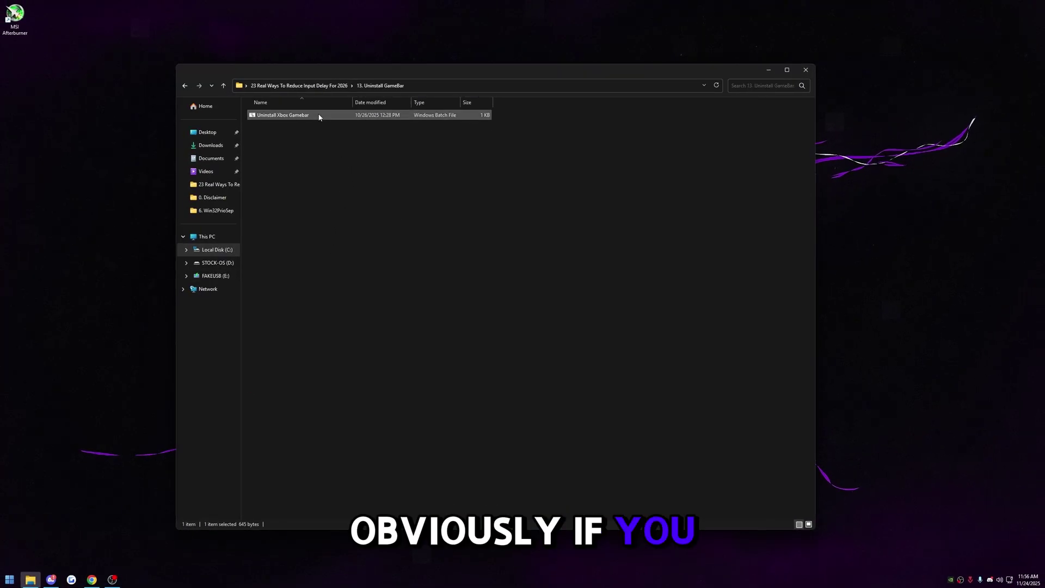
right_click(319, 115)
left_click(337, 132)
left_click_drag(381, 98, 348, 228)
left_click_drag(264, 306, 240, 241)
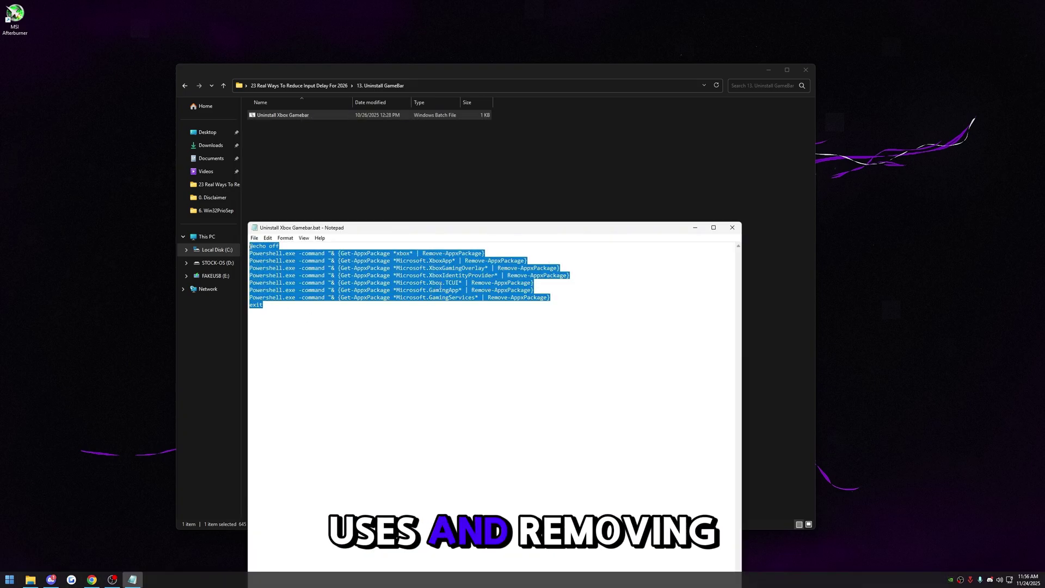
left_click(508, 296)
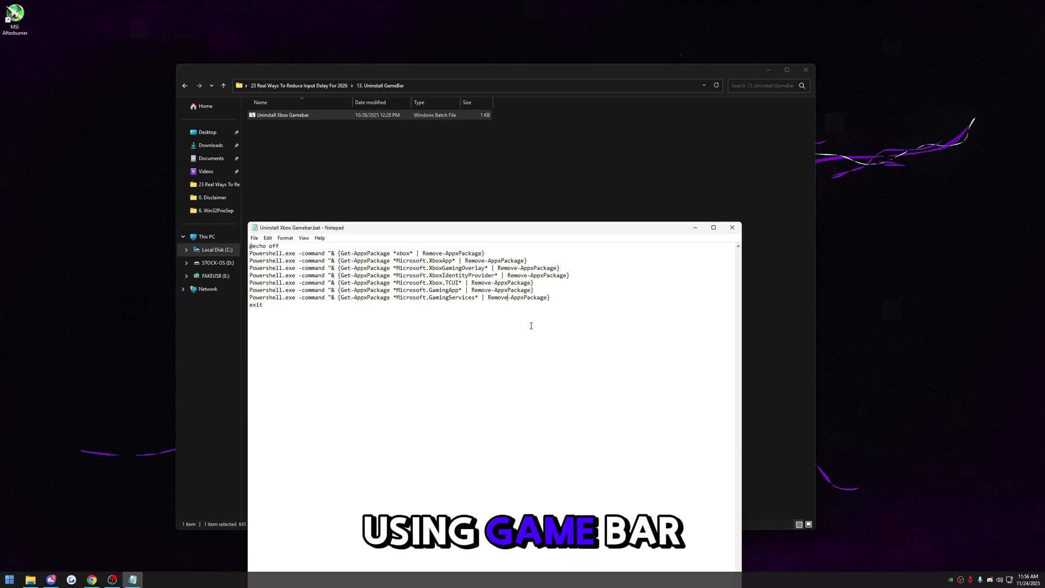
left_click(732, 228)
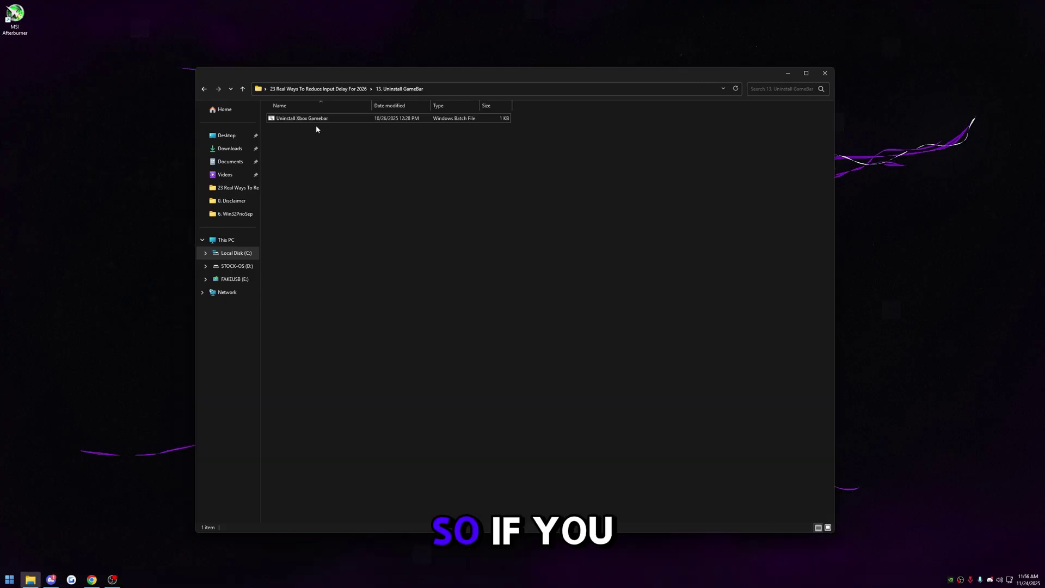
double_click(344, 119)
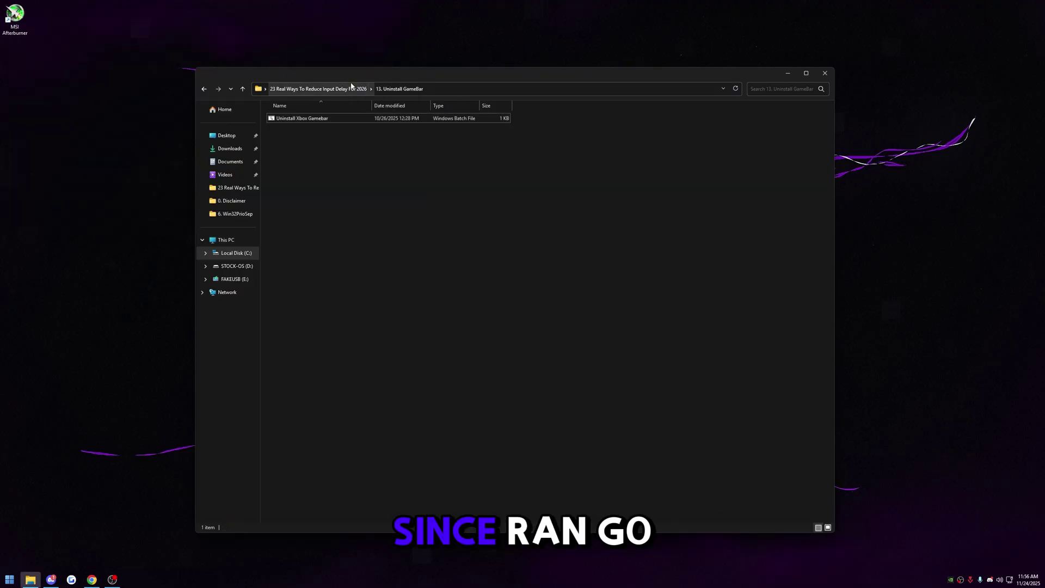
Step: Return to the main tweaks folder and open Device Manager from the 14. Network Settings folder
left_click(351, 89)
double_click(300, 289)
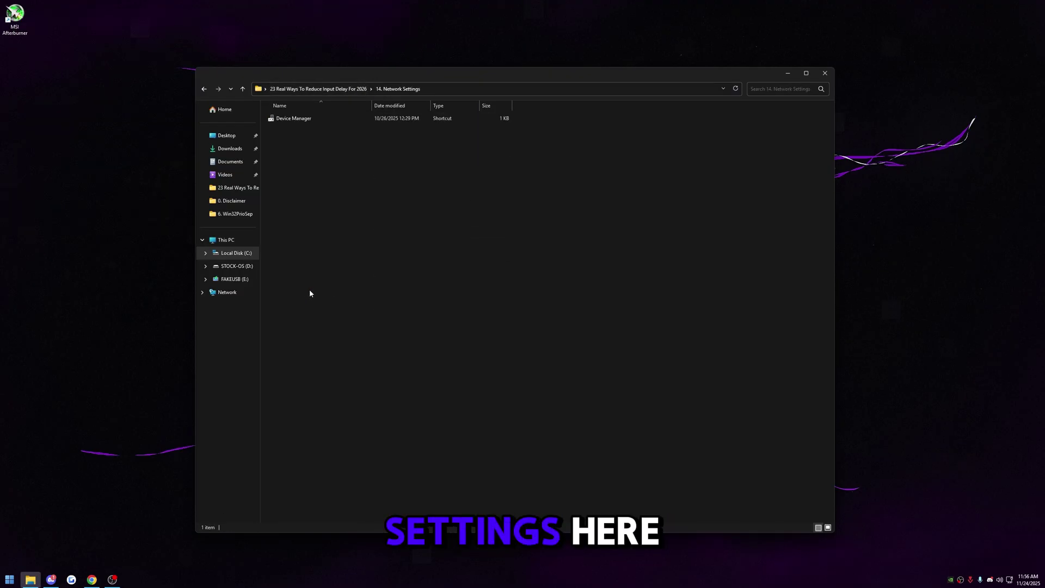
double_click(322, 117)
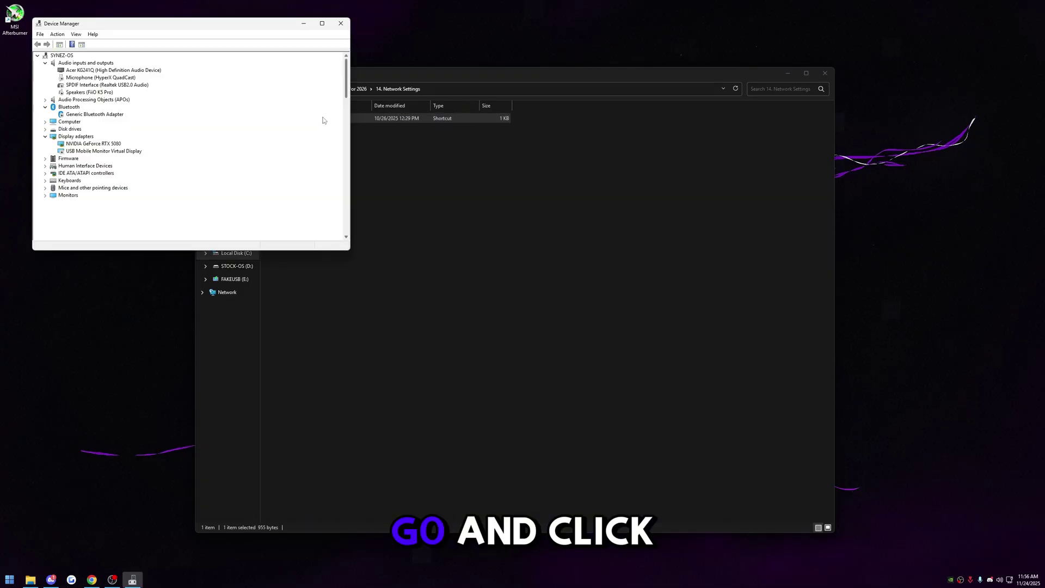
Step: Disallow the computer from turning off the Realtek PCIe 5GbE Family Controller network adapter to save power
left_click(262, 243)
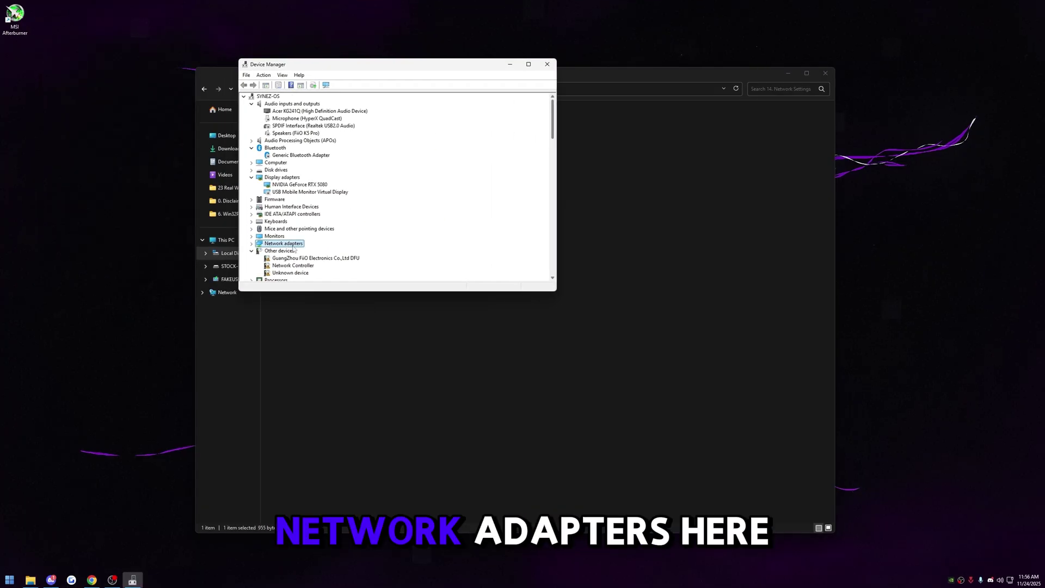
left_click(252, 245)
key("Down")
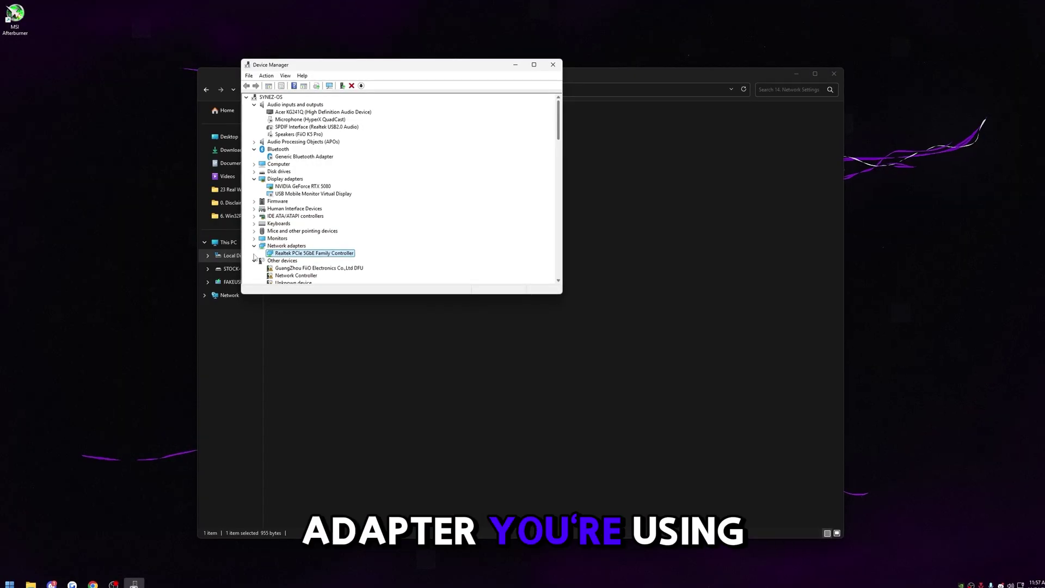
double_click(326, 256)
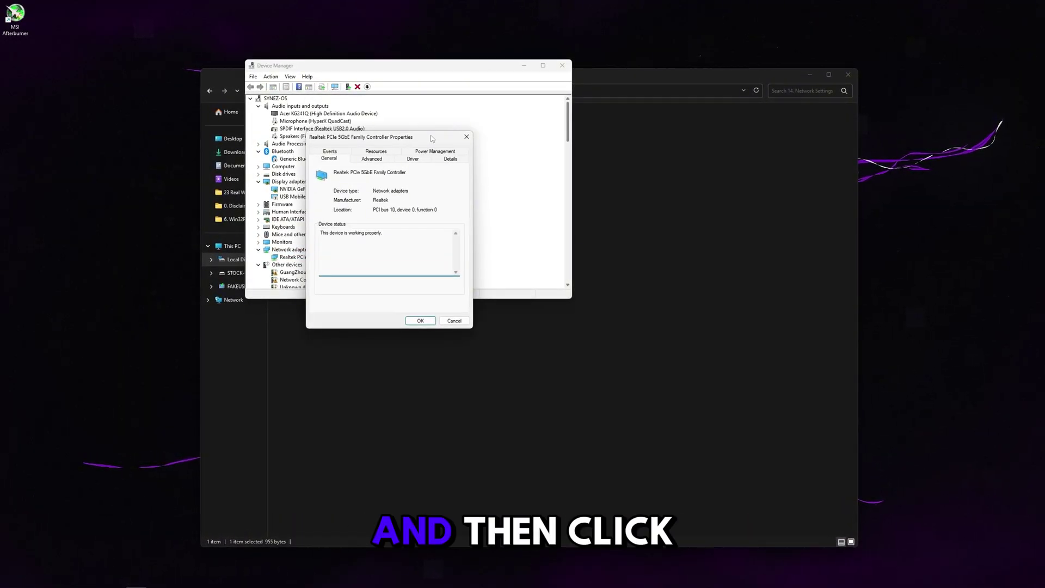
left_click(435, 151)
left_click(317, 192)
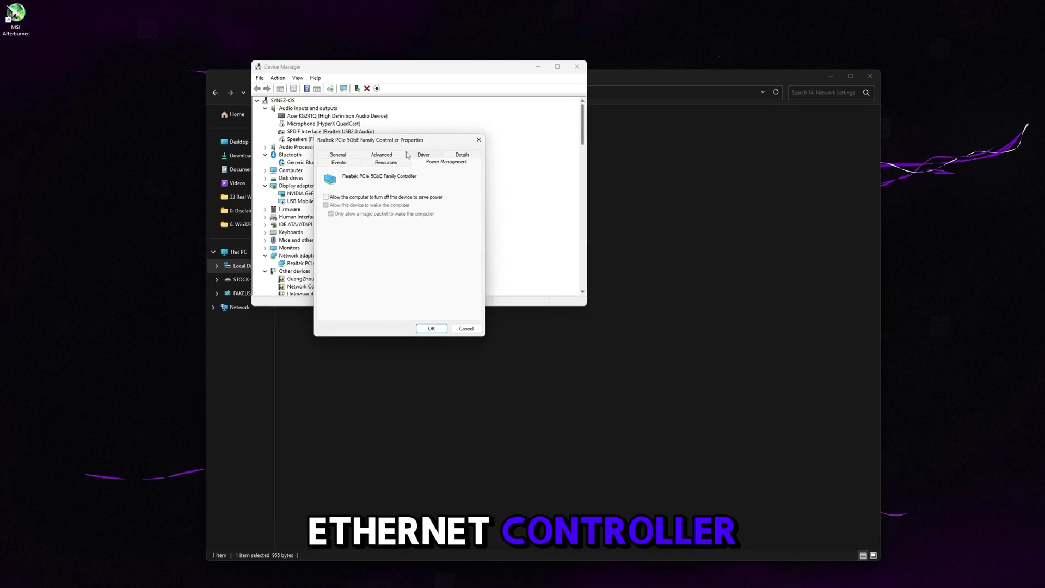
Step: Check the adapter's advanced values for ARP Offload, Energy-Efficient Ethernet, Flow Control, Gigabit Lite, Green Ethernet and Interrupt Moderation
left_click(384, 155)
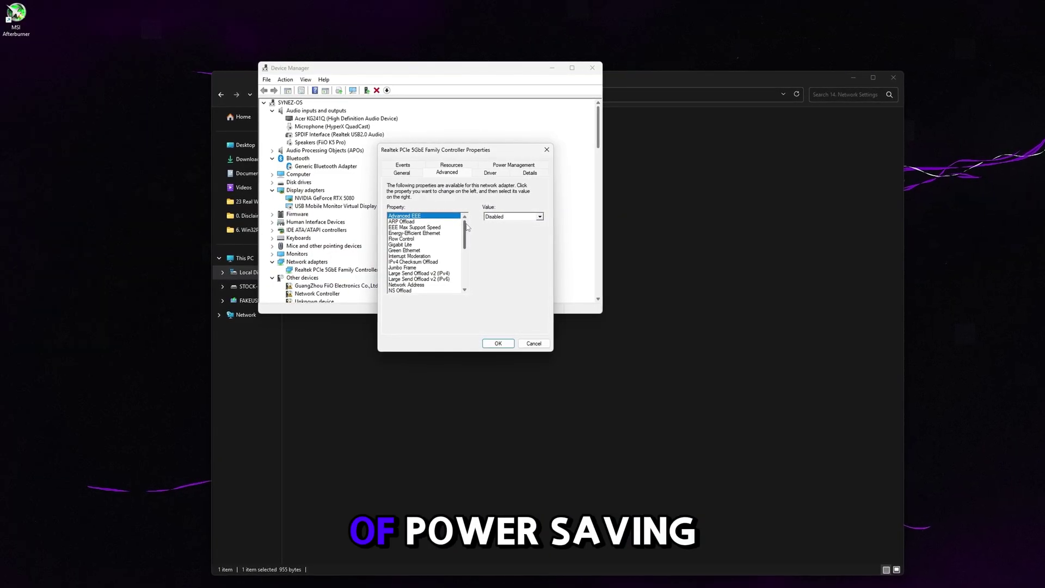
left_click(388, 222)
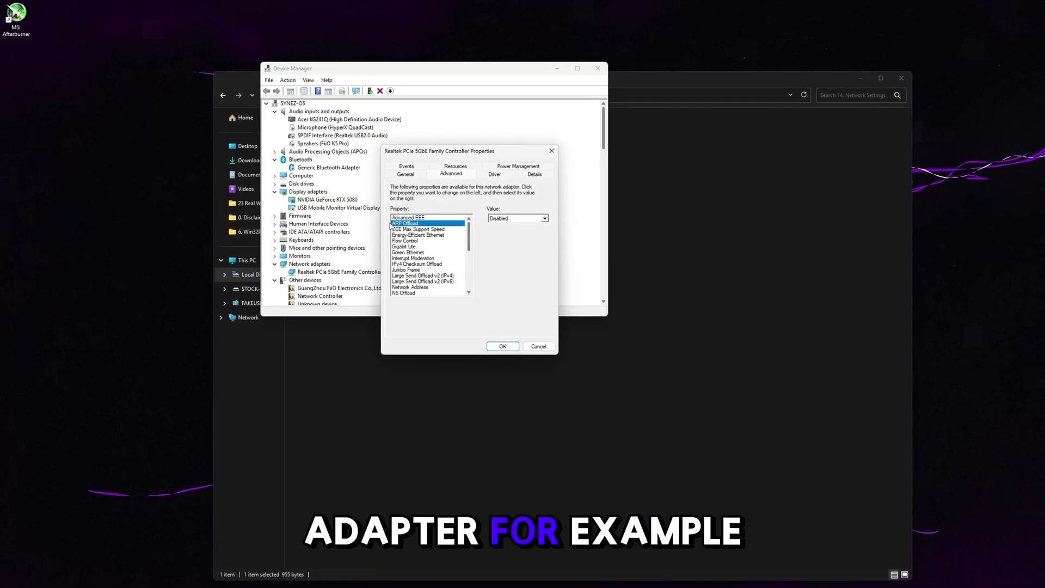
left_click(402, 235)
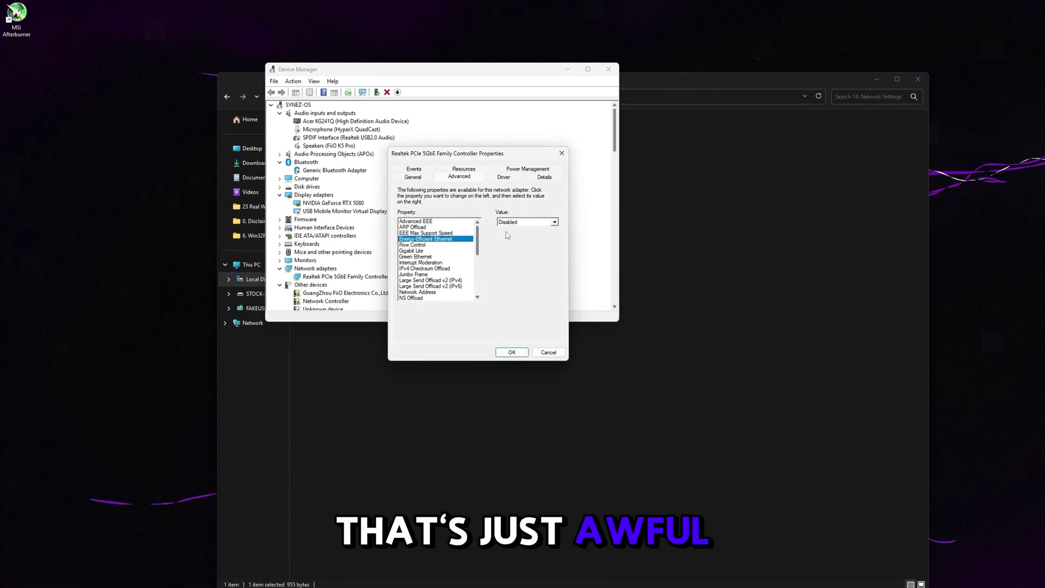
left_click(416, 244)
left_click(427, 250)
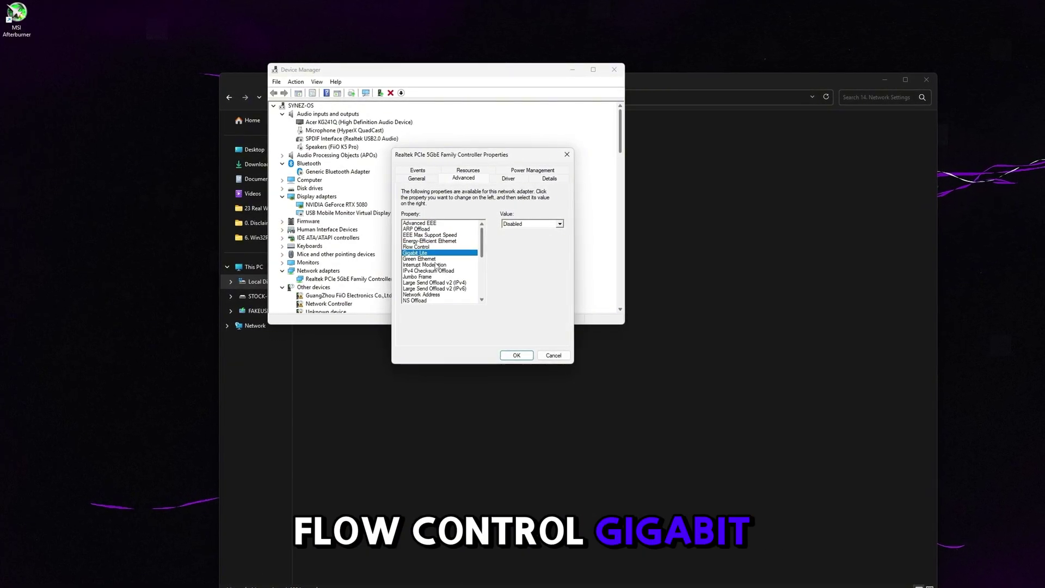
left_click(428, 259)
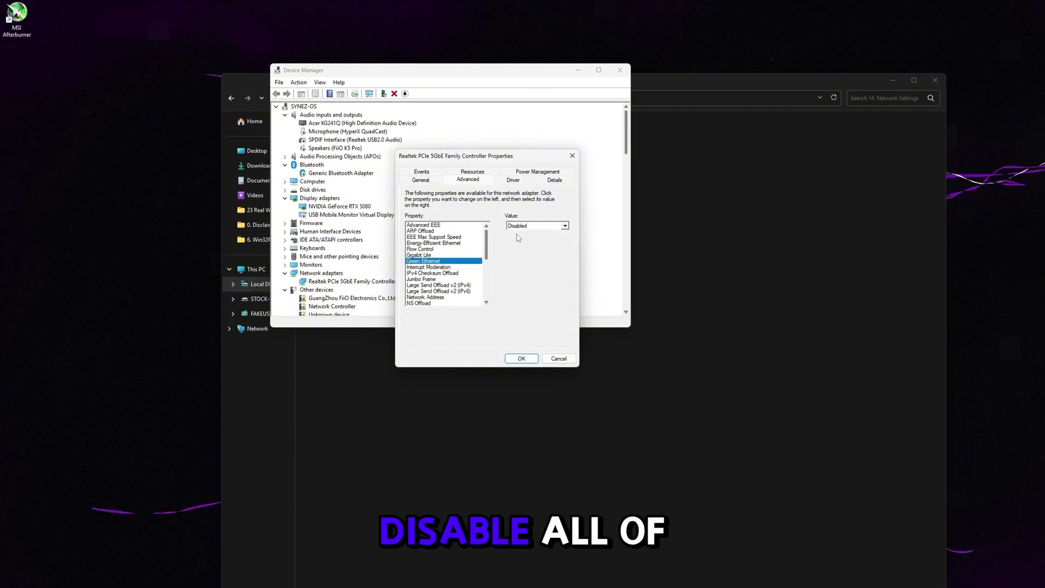
key("Down")
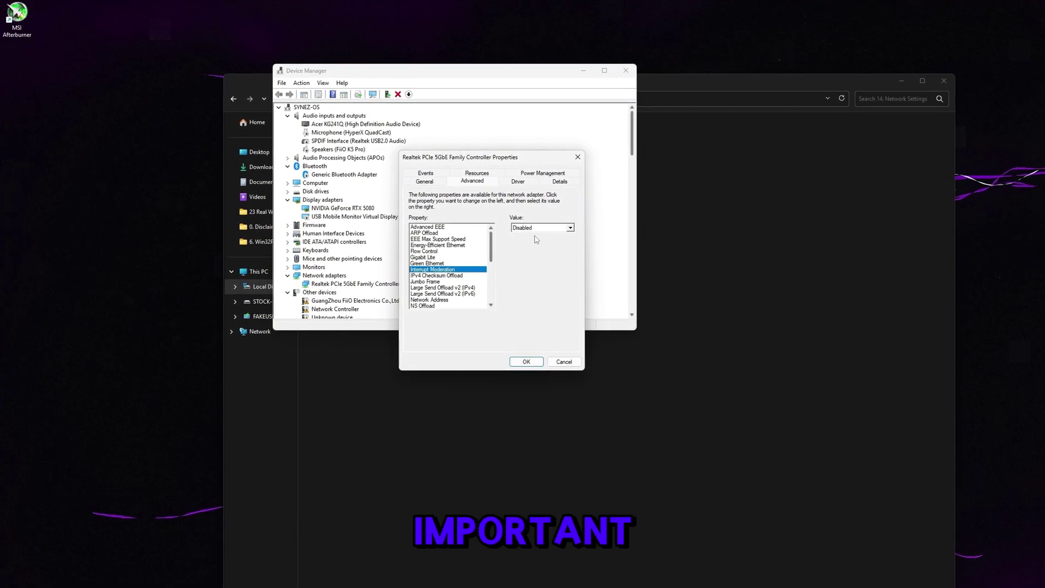
Step: Check the adapter's advanced values for IPv4 Checksum Offload, NS Offload and Power Saving Mode
scroll(456, 246, "down", 2)
left_click(456, 246)
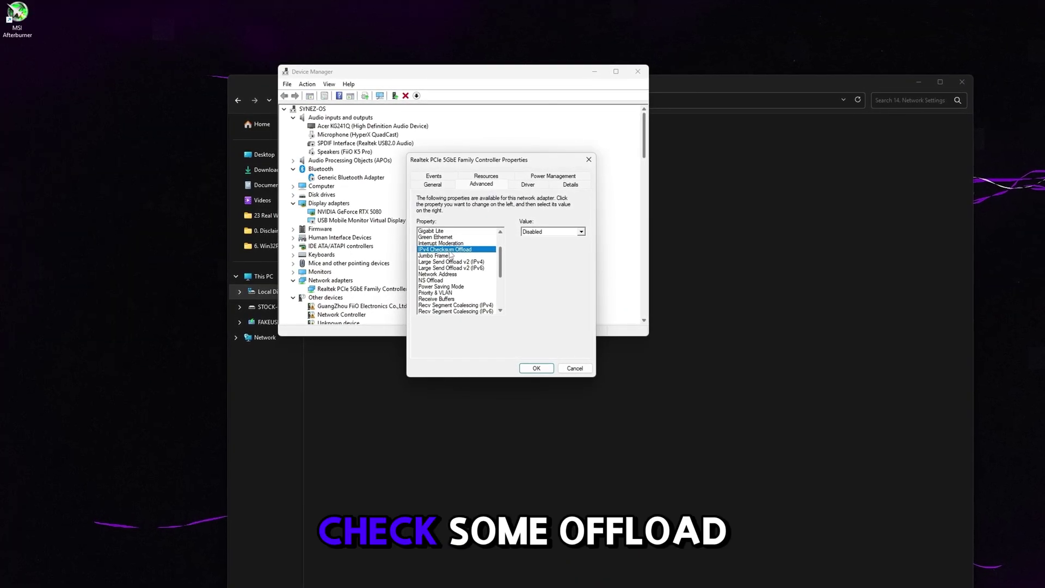
left_click(450, 281)
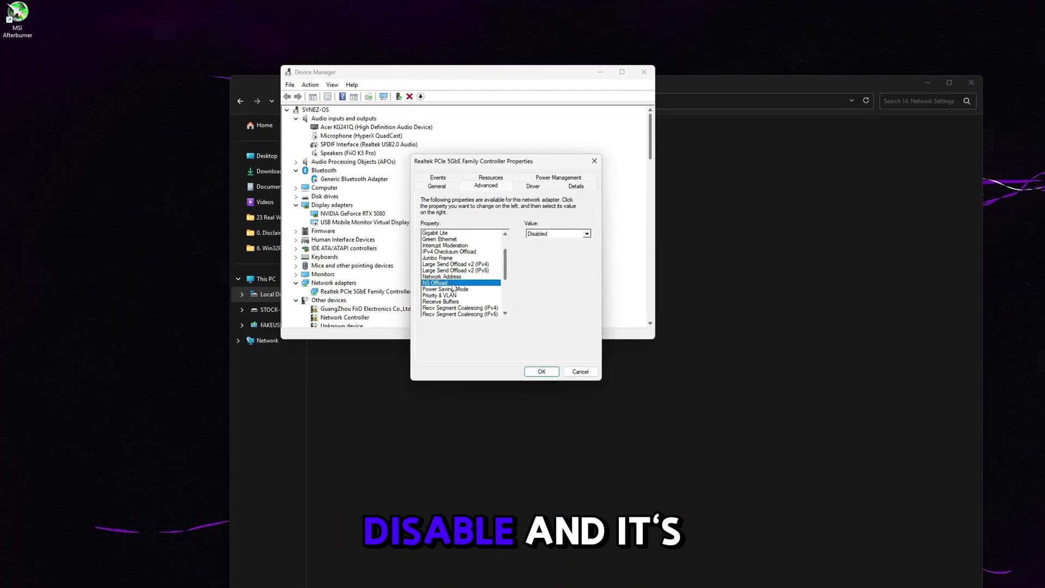
left_click(453, 288)
scroll(478, 272, "down", 2)
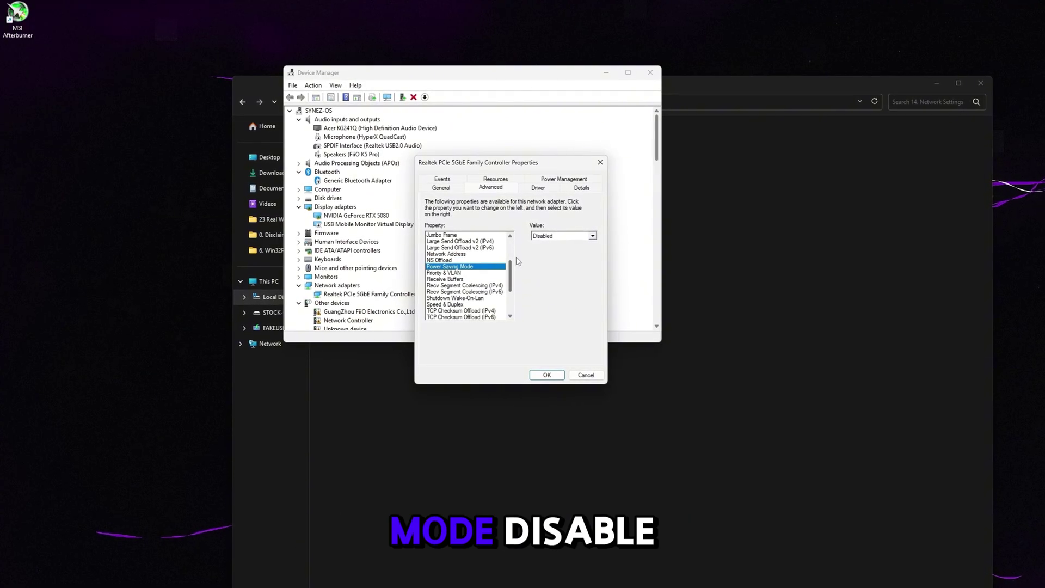
Step: Check the adapter's values for UDP Segmentation Offload (IPv4) and UDP Checksum Offload (IPv6 and IPv4)
scroll(468, 283, "down", 3)
left_click(448, 285)
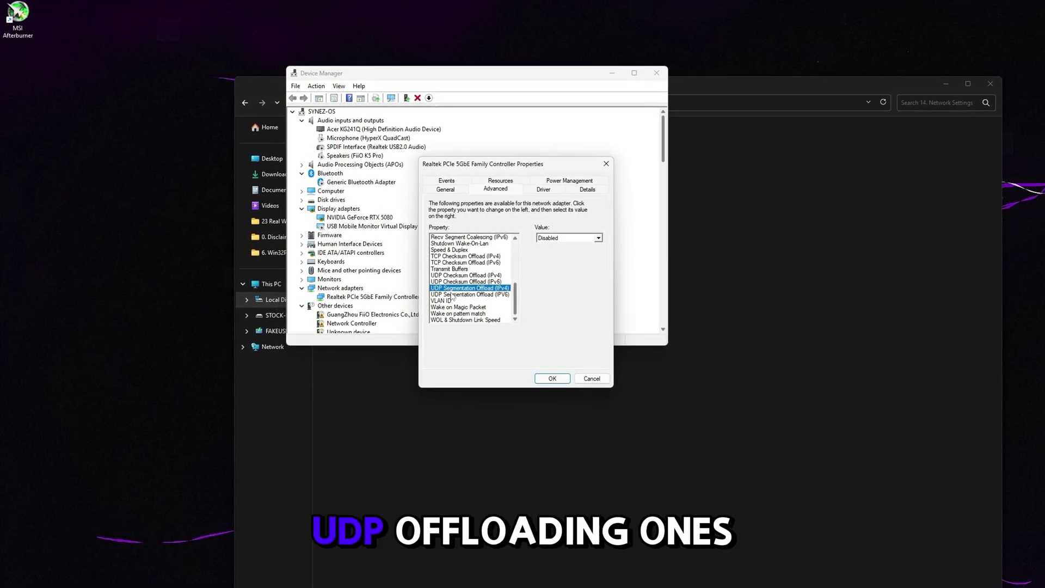
left_click(476, 282)
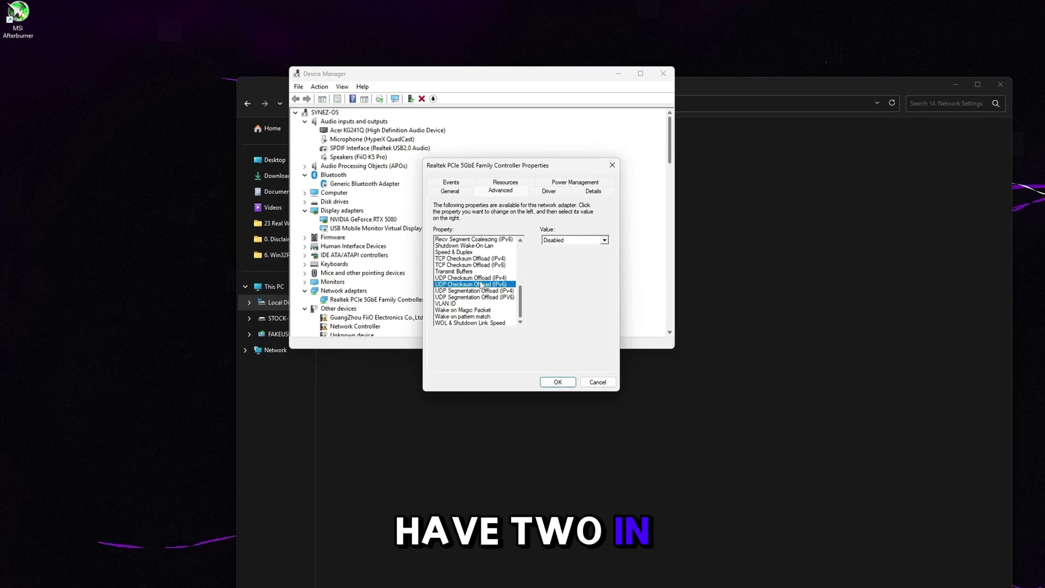
left_click(474, 277)
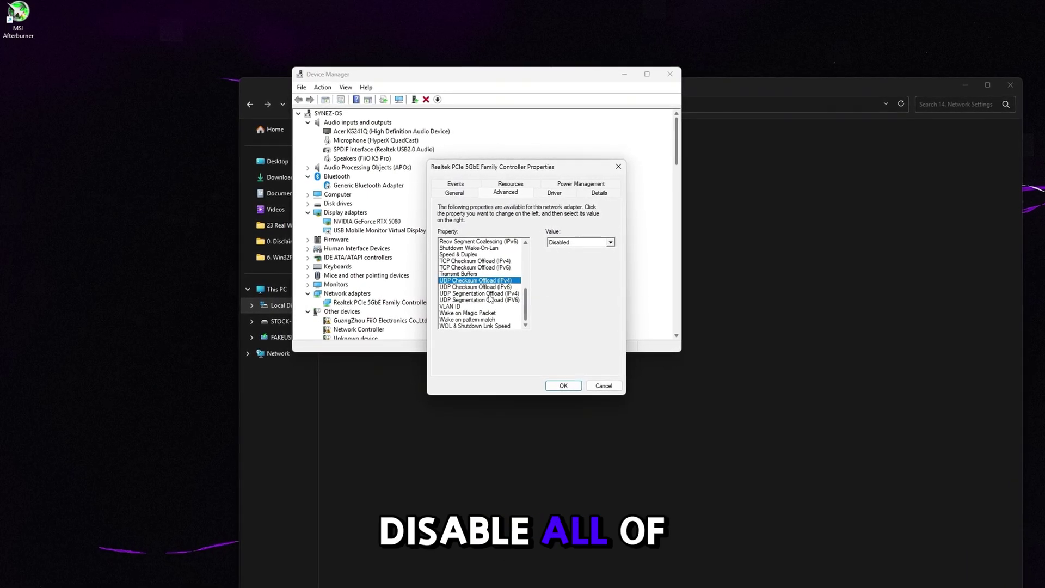
Step: Accept the Realtek adapter's property settings and close Device Manager
left_click_drag(522, 167, 485, 172)
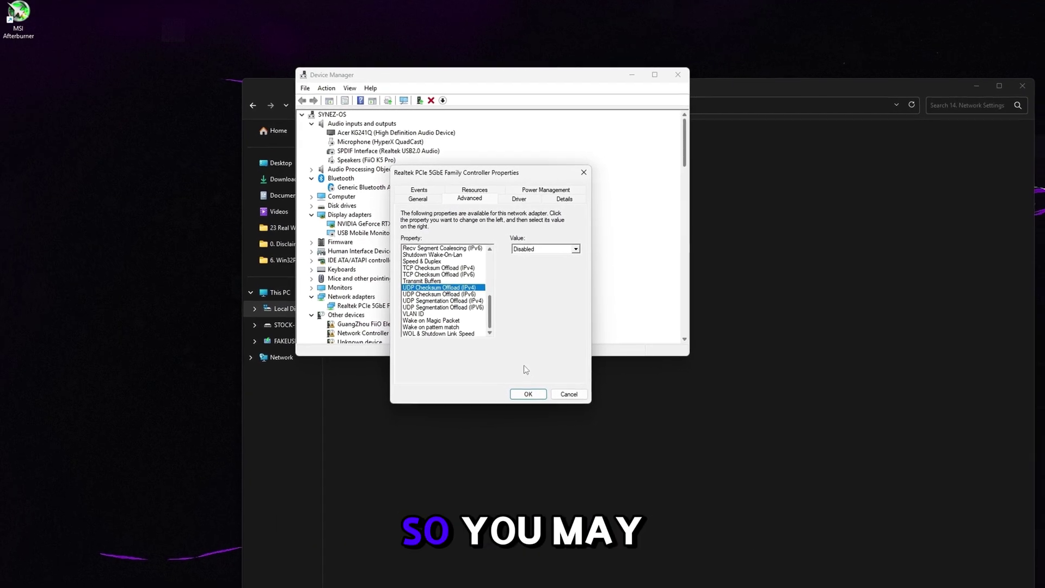
left_click(528, 393)
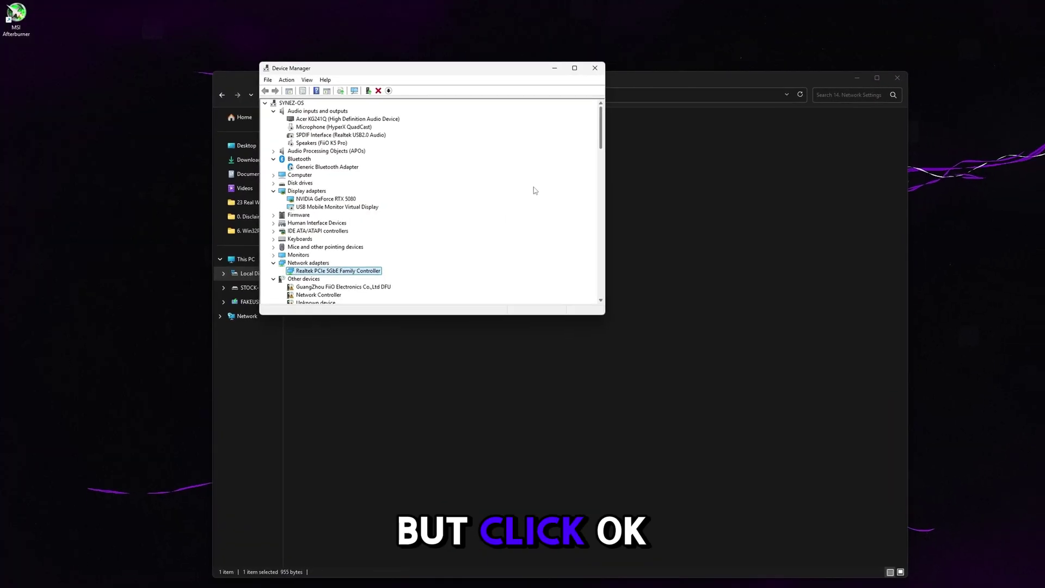
left_click(594, 68)
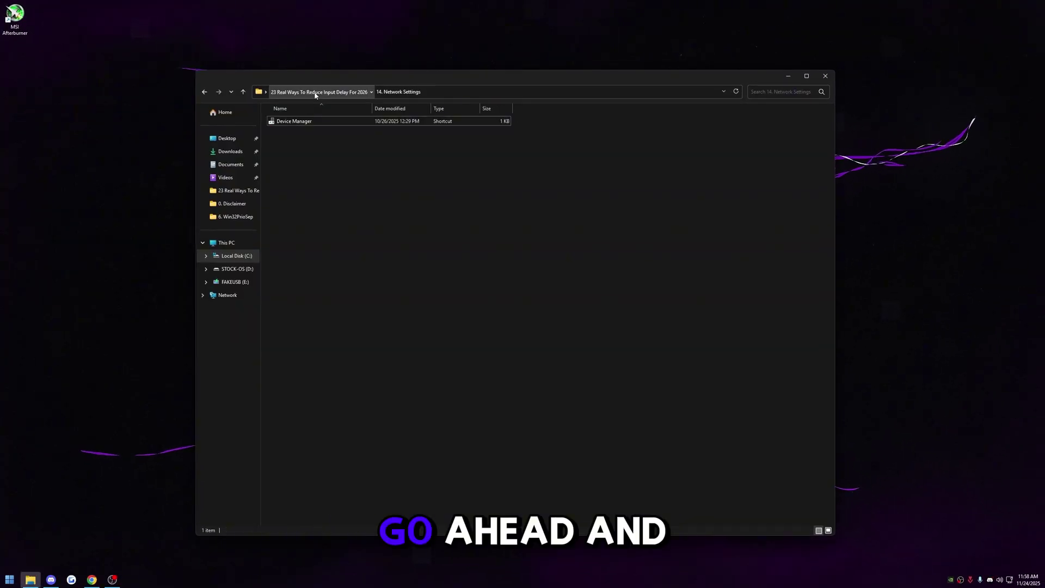
Step: Open the 15. Startup Apps folder and launch its Task Manager shortcut to show the startup apps
left_click(315, 92)
left_click(287, 306)
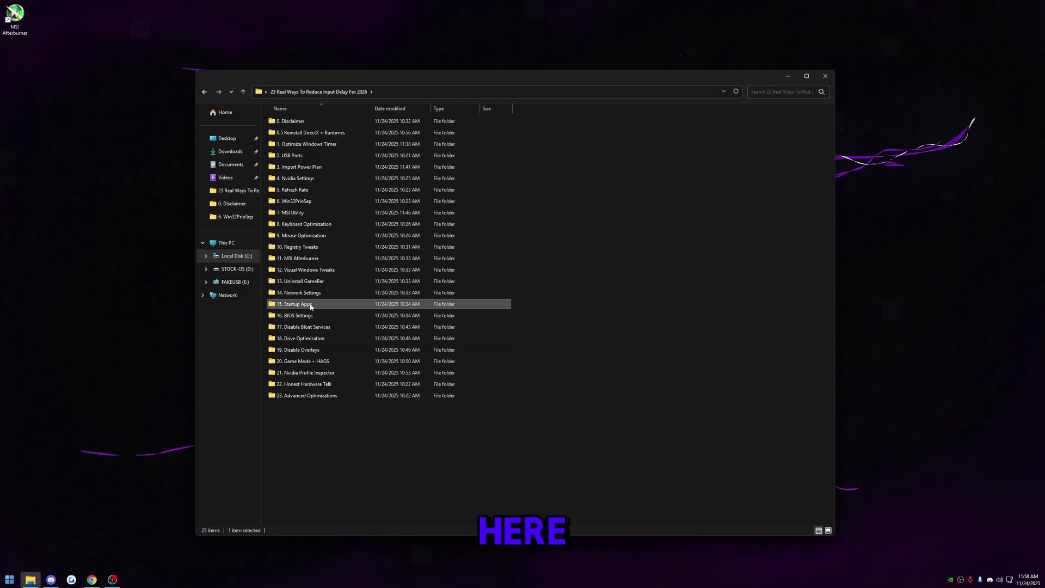
double_click(310, 306)
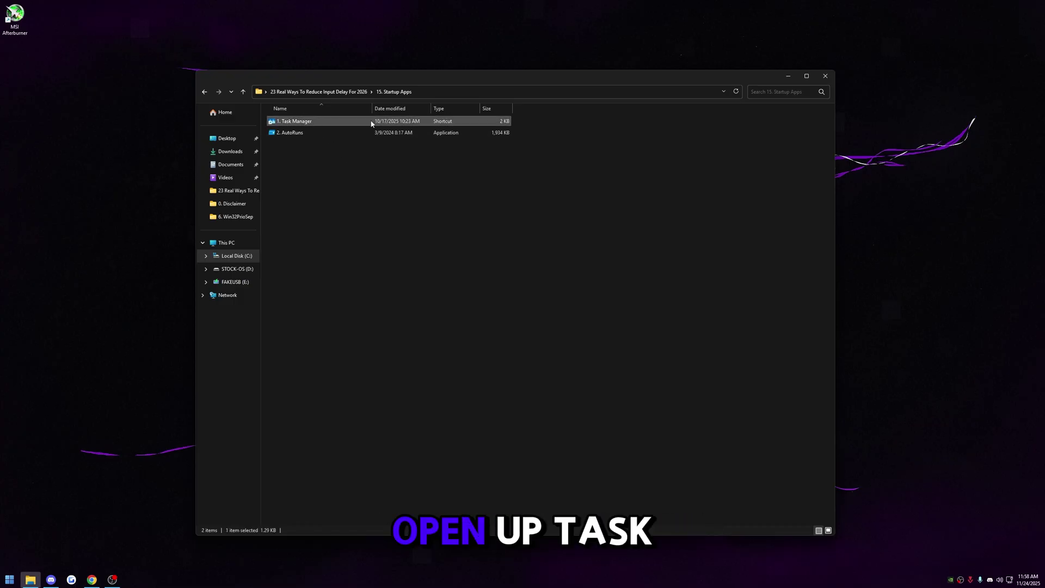
double_click(347, 122)
left_click(270, 153)
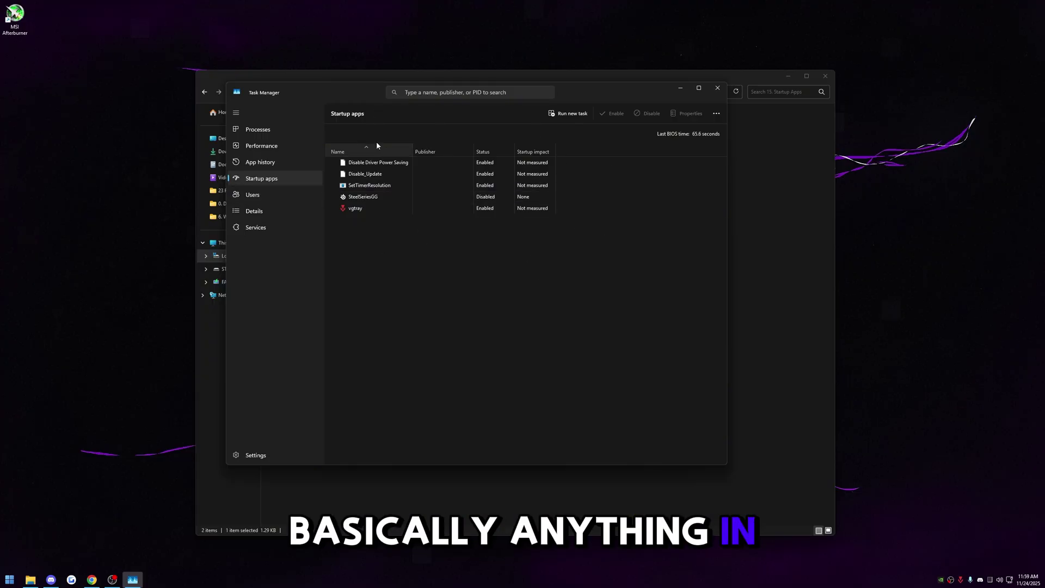
Step: Review which startup apps are enabled or disabled, including SteelSeriesGG, and close Task Manager
left_click(360, 186)
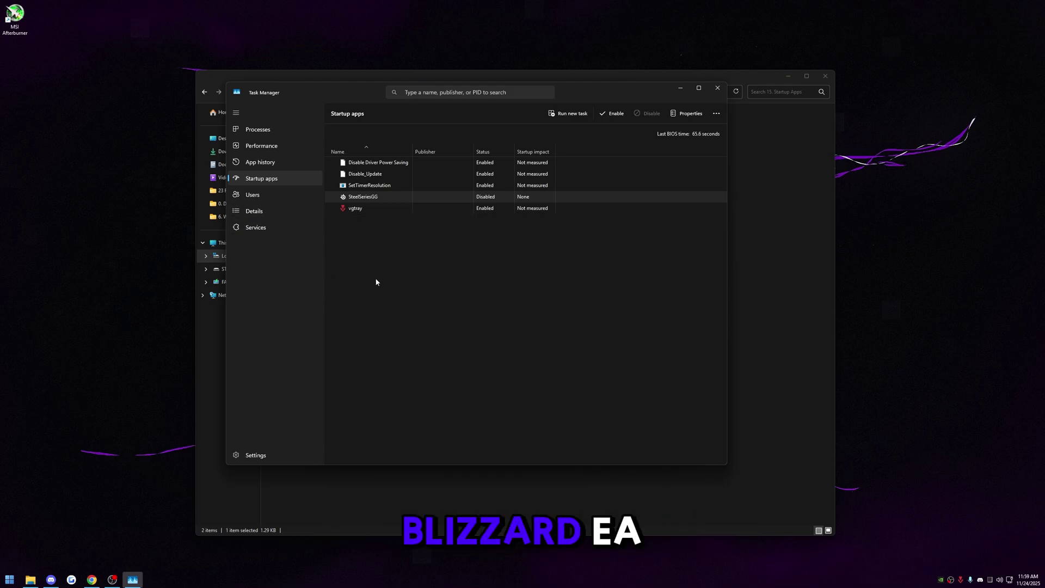
left_click_drag(586, 102, 581, 102)
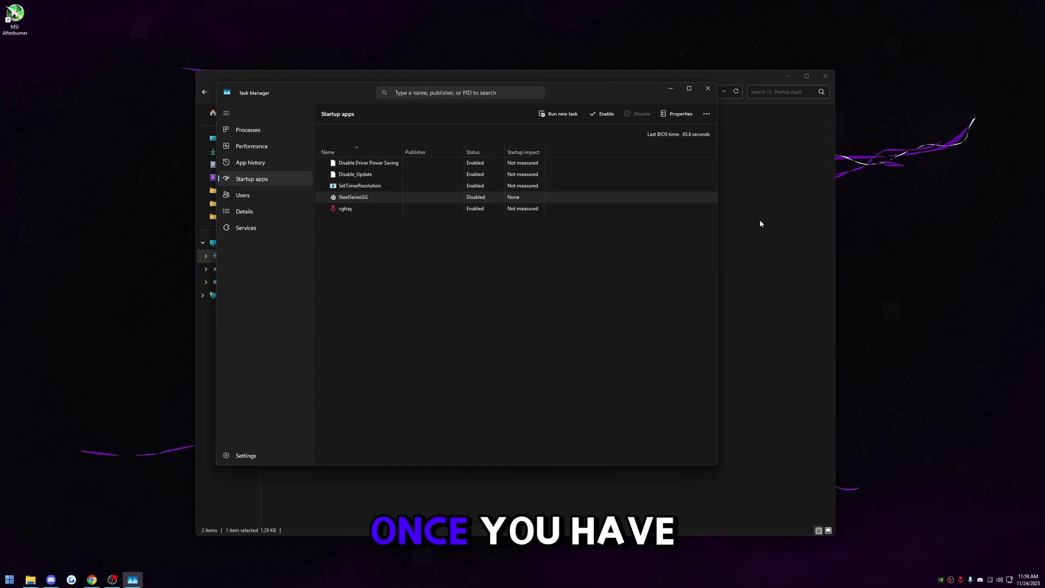
left_click(707, 88)
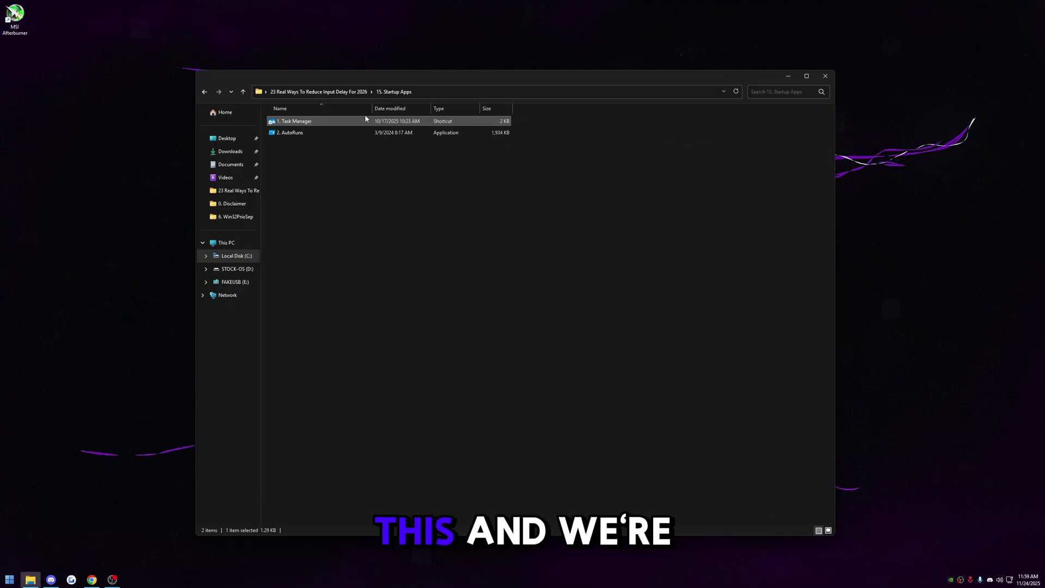
Step: Launch AutoRuns from the Startup Apps folder and look through all entries, including the yellow ones with missing files
double_click(313, 134)
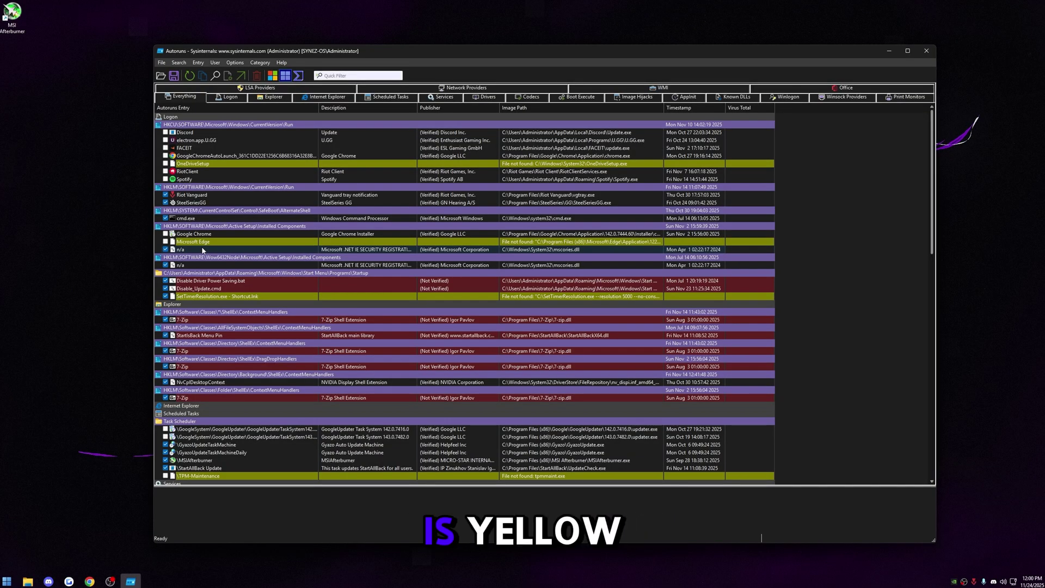
scroll(242, 258, "down", 10)
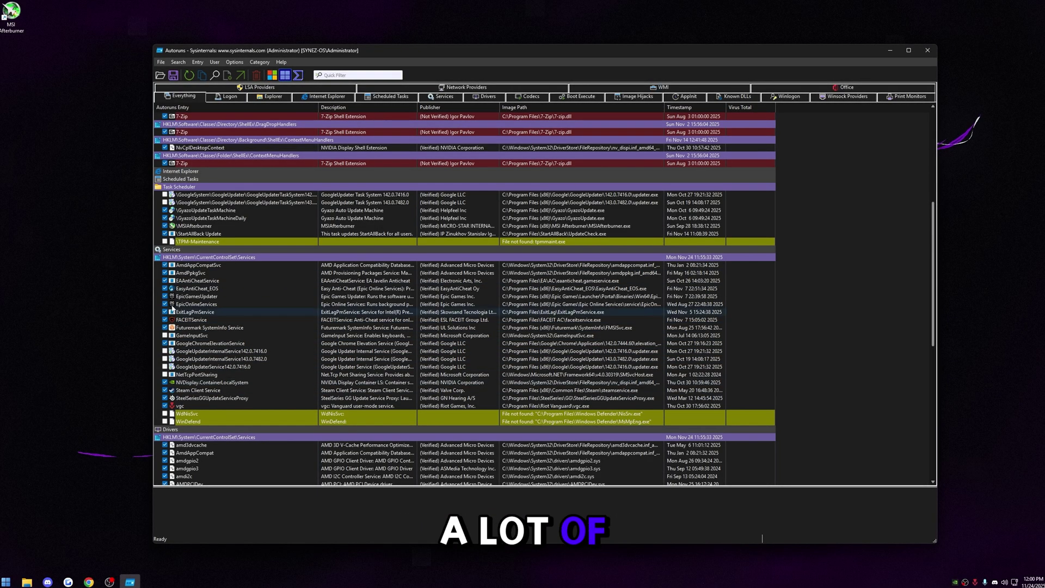
left_click_drag(414, 55, 382, 48)
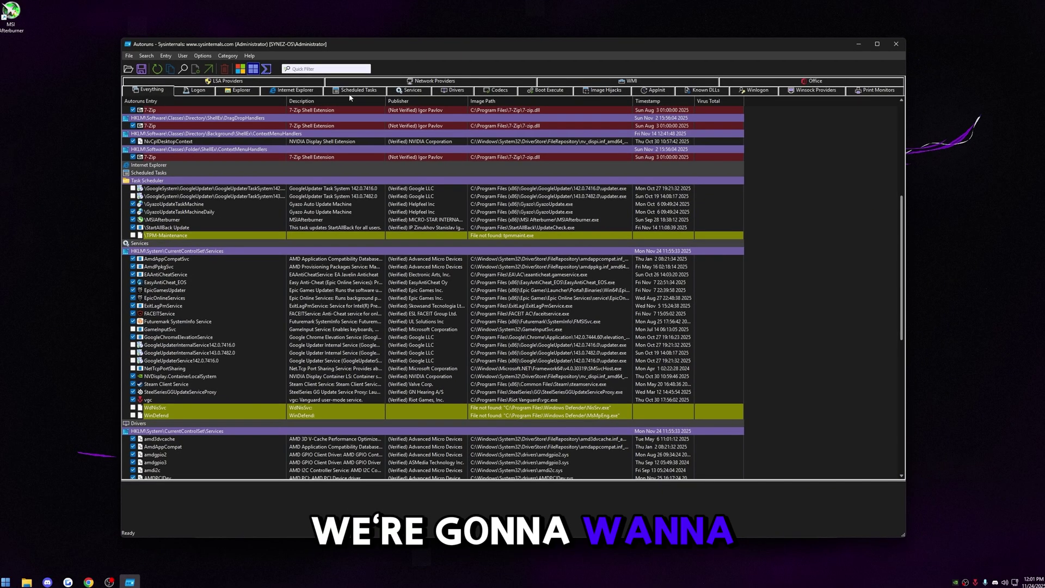
Step: Show only the scheduled tasks in Autoruns and turn off Hide Windows Entries
left_click(351, 90)
left_click(203, 56)
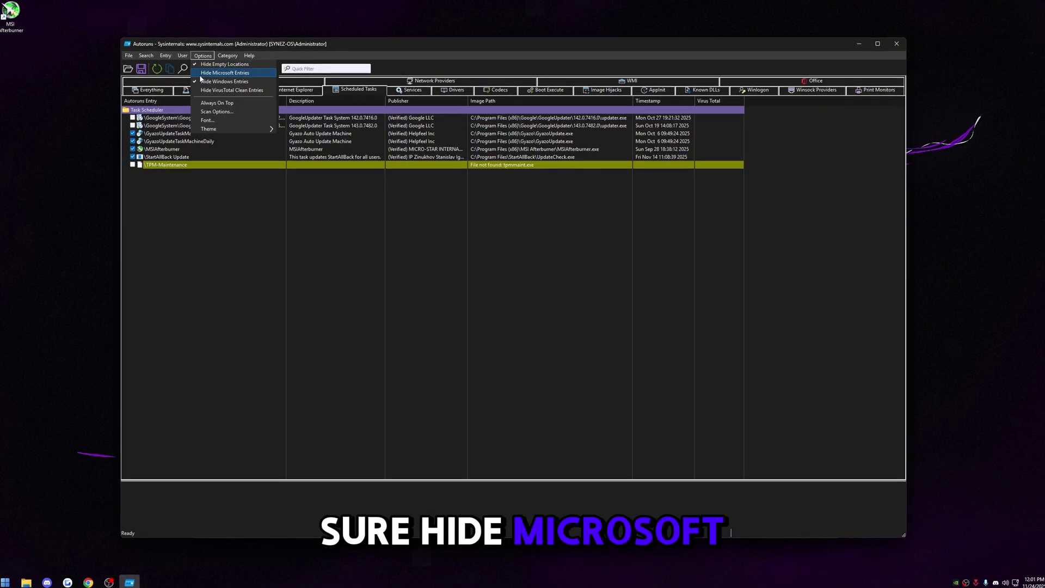
left_click(220, 83)
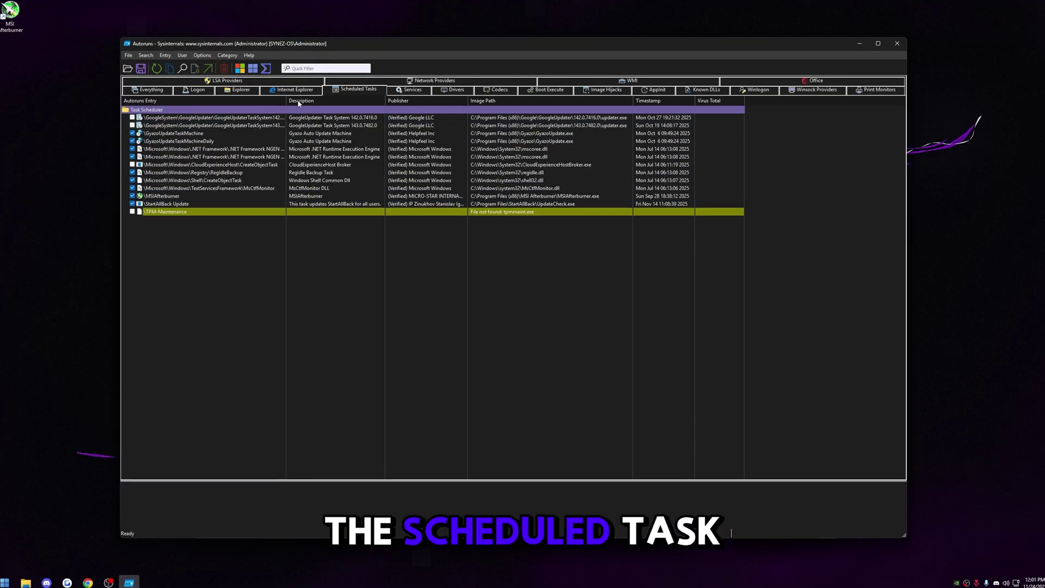
left_click_drag(454, 49, 533, 43)
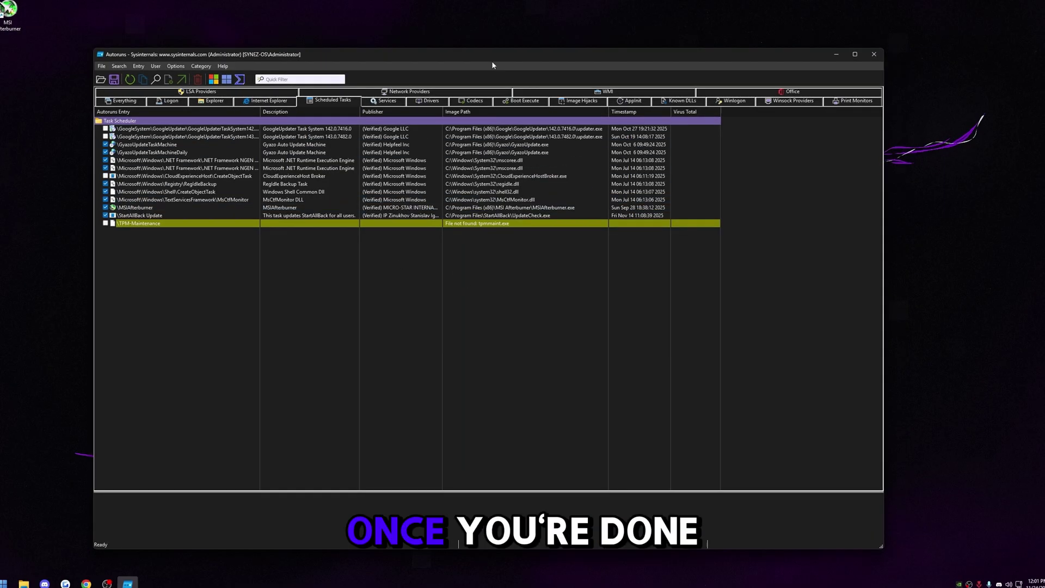
Step: Close Autoruns and open the Basic Bios Settings text file from the 16. BIOS Settings folder
left_click(873, 54)
double_click(194, 136)
left_click(275, 315)
double_click(274, 315)
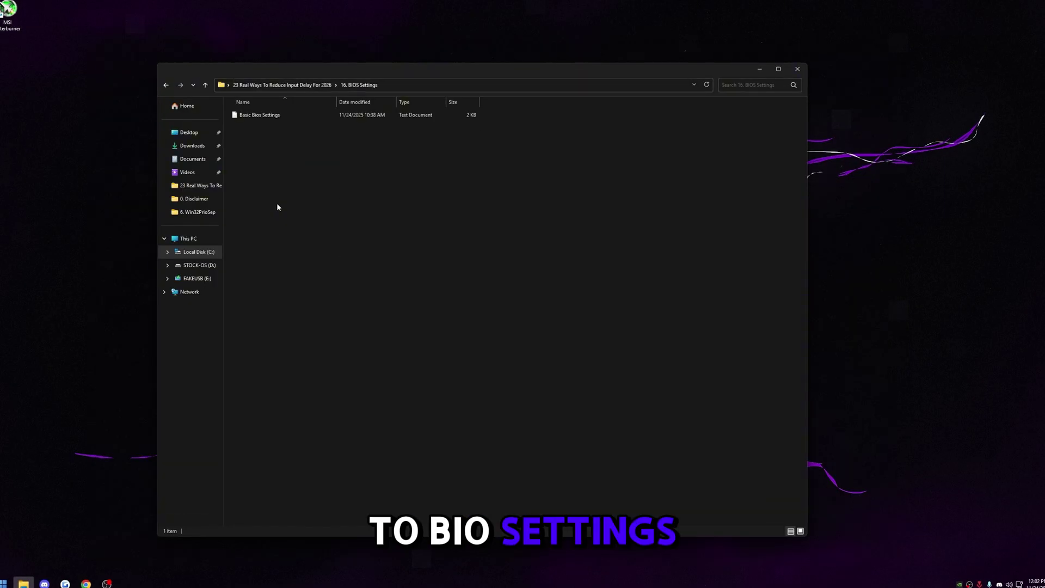
left_click(289, 118)
double_click(308, 117)
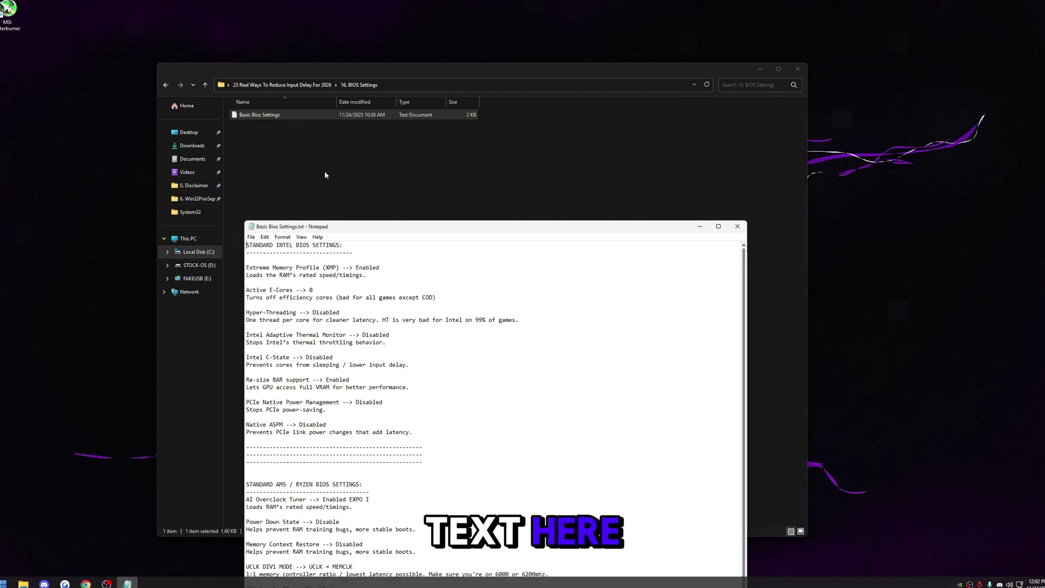
left_click_drag(221, 113, 252, 113)
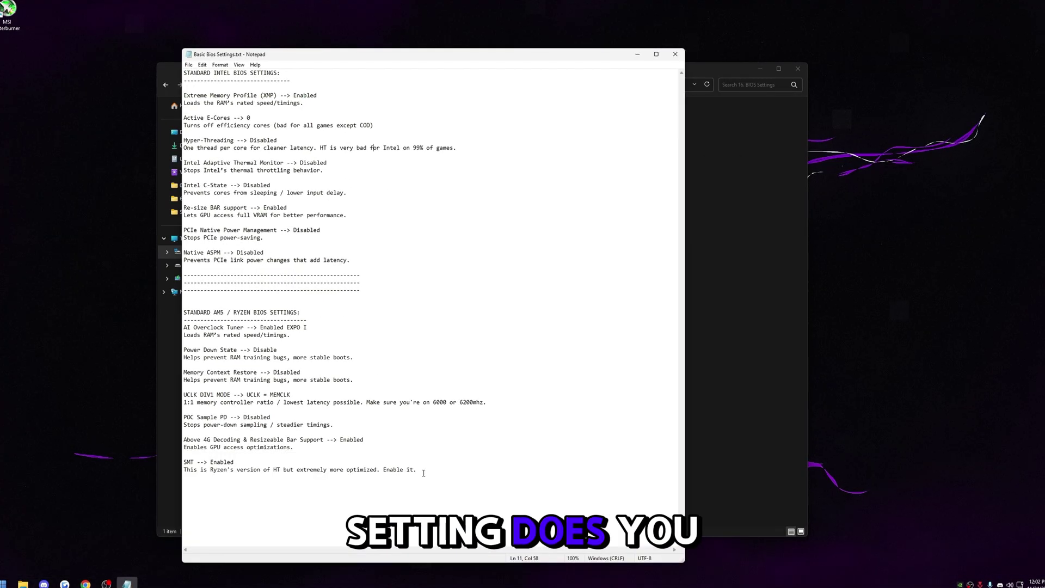
Step: Read the Intel and AM5/Ryzen BIOS recommendations, especially the XMP and AI Overclock Tuner lines, and close the text file
key("ctrl+a")
left_click(491, 180)
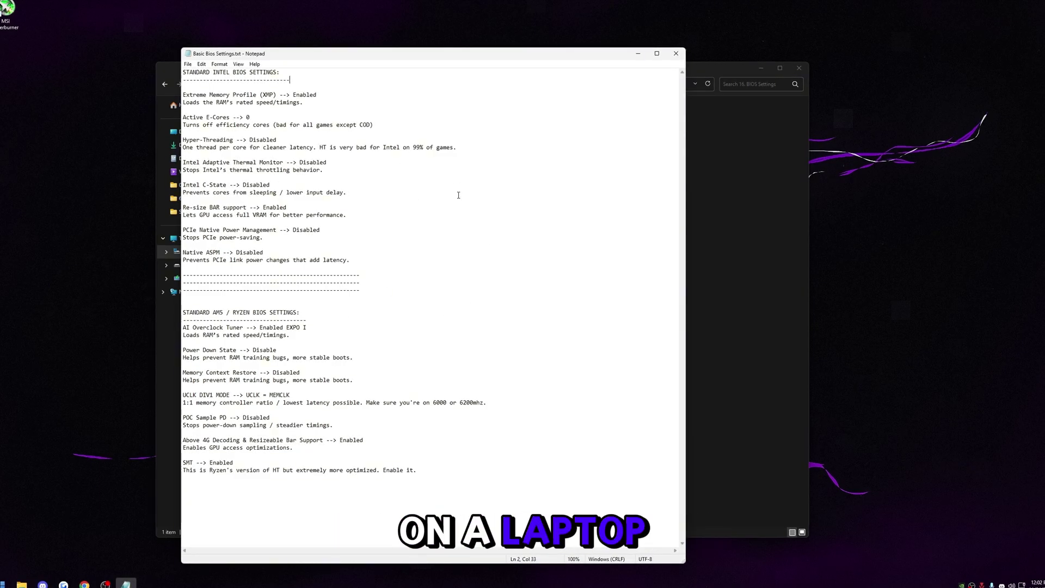
left_click_drag(275, 94, 183, 94)
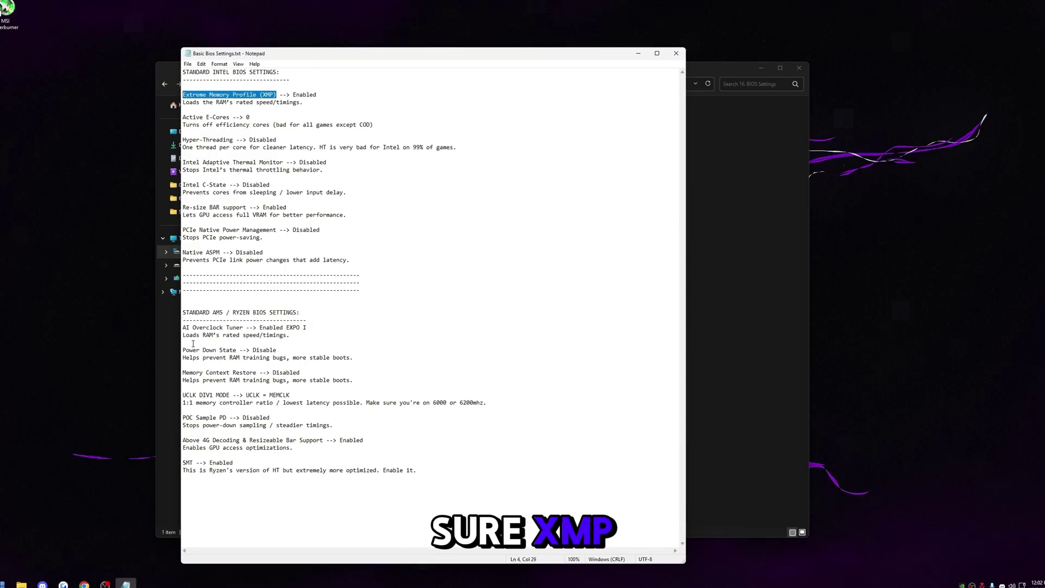
left_click_drag(183, 327, 281, 327)
left_click_drag(183, 94, 194, 94)
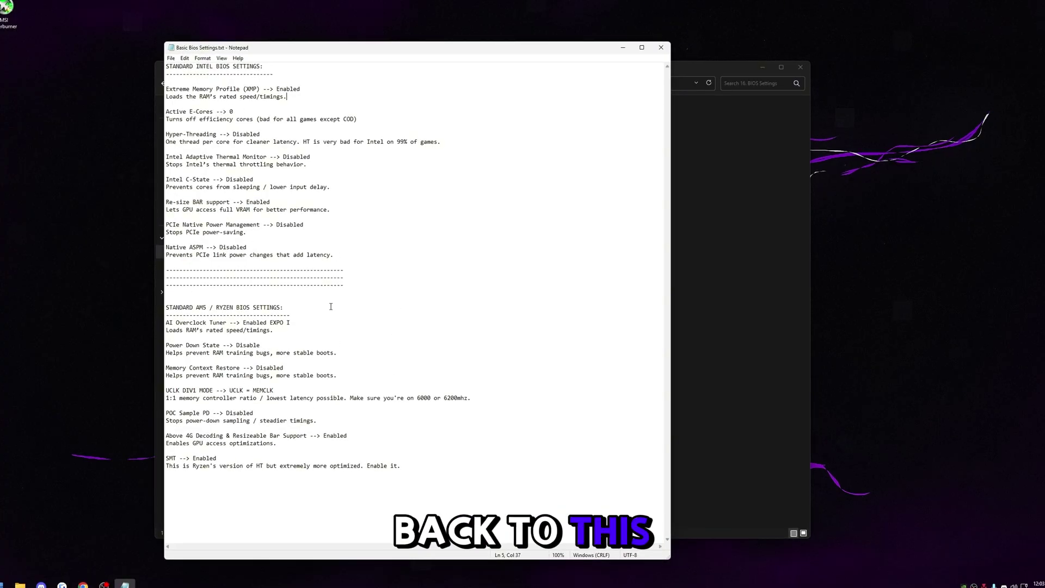
left_click(661, 47)
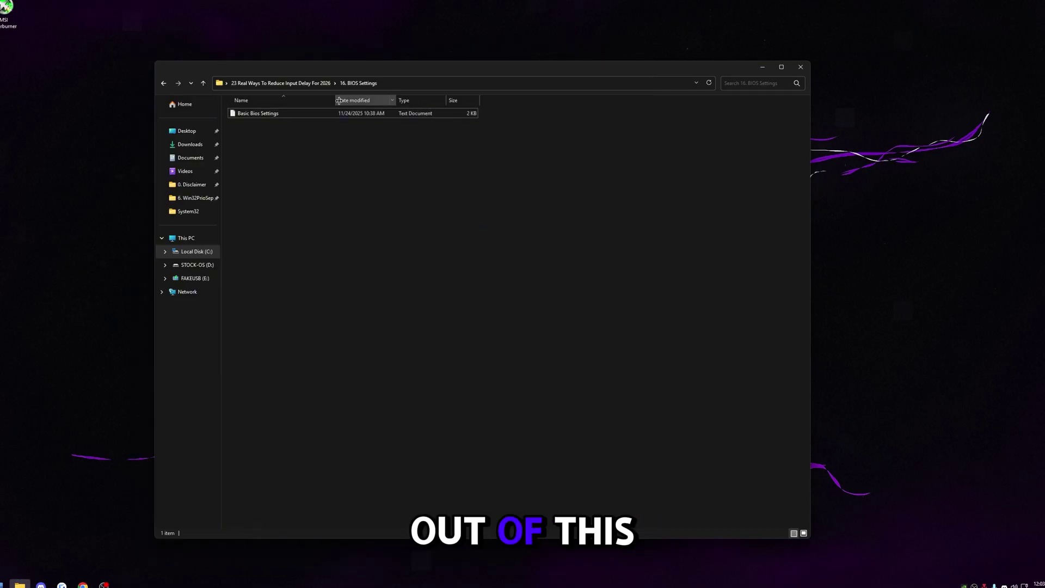
Step: Open the 17. Disable Bloat Services folder and view the contents of the 1. Disable Useless Services script
left_click(280, 83)
left_click(266, 326)
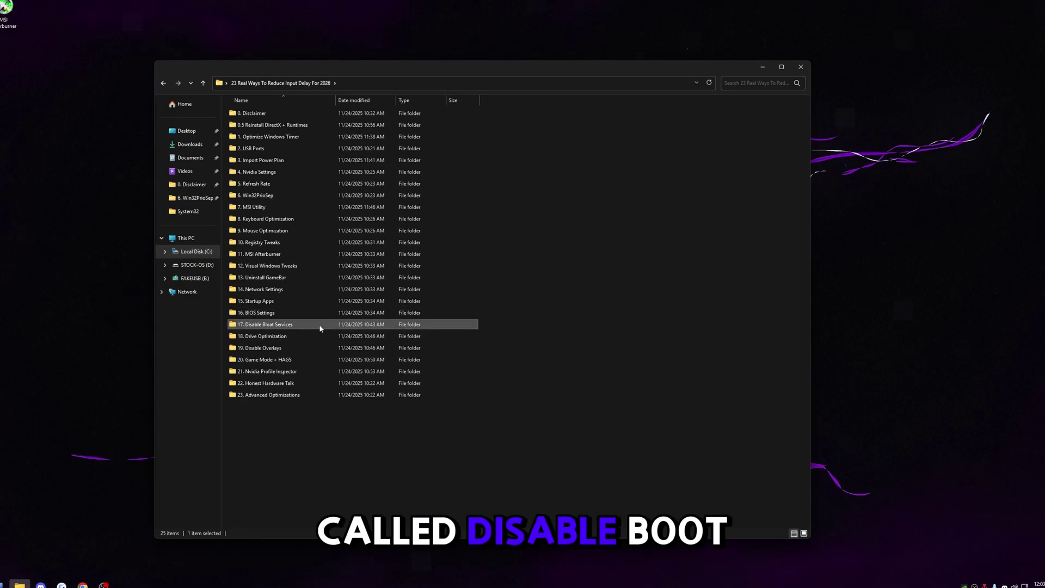
double_click(276, 325)
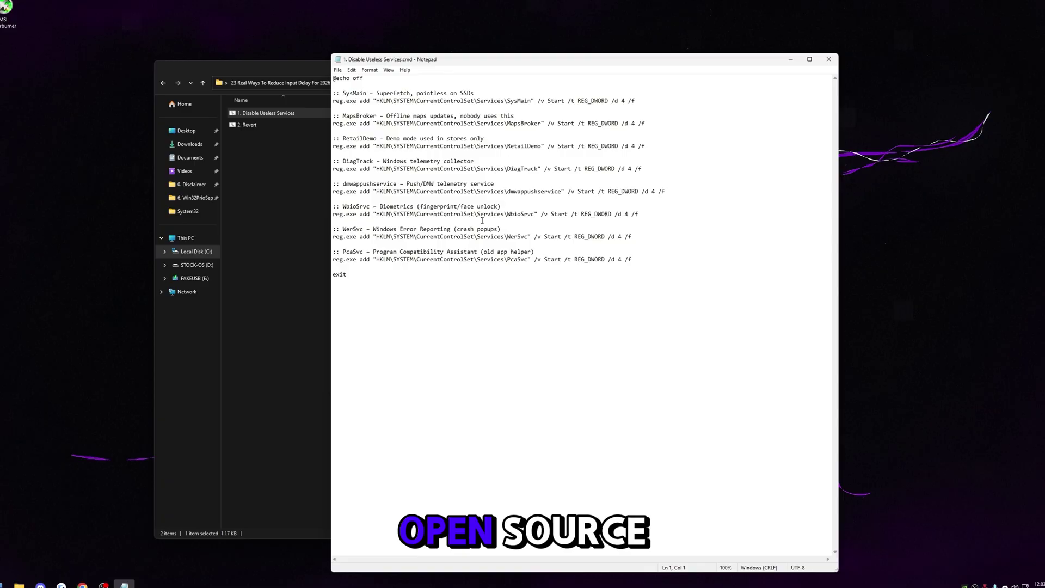
left_click(473, 269)
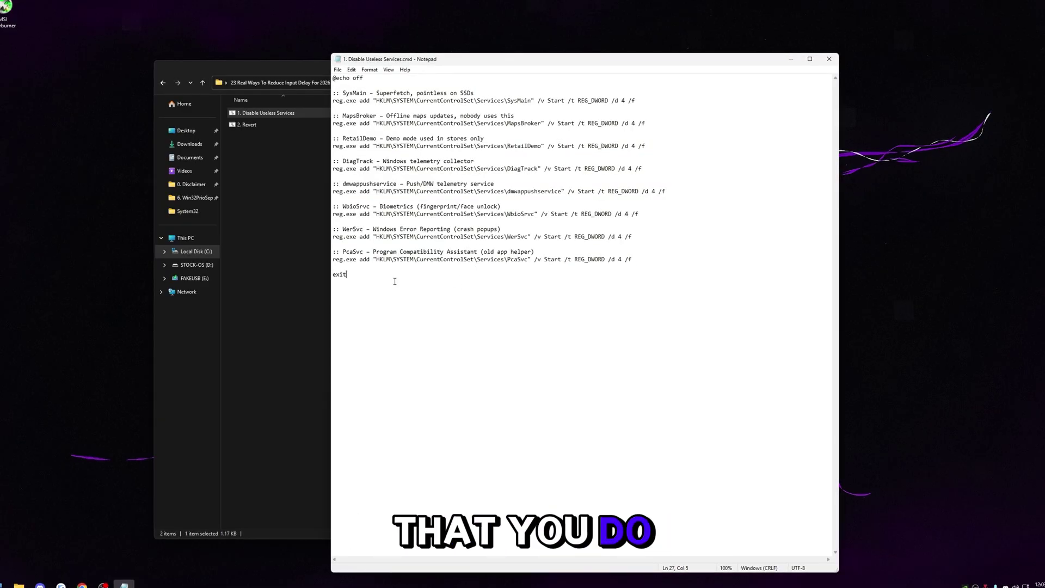
left_click(830, 59)
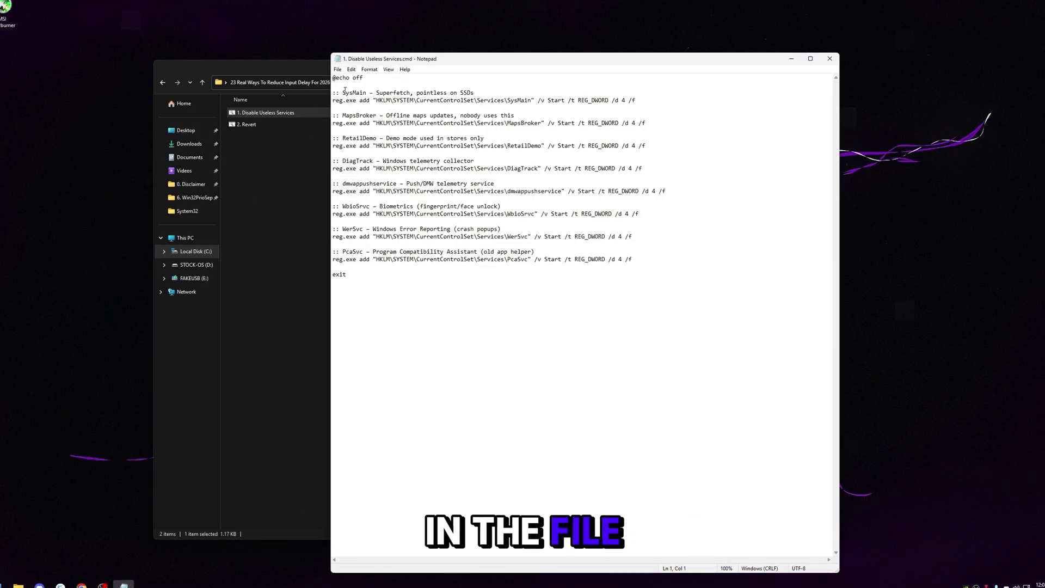
Step: Examine the SysMain and MapsBroker descriptions and the registry command for MapsBroker in the Disable Useless Services script
left_click_drag(343, 92, 475, 93)
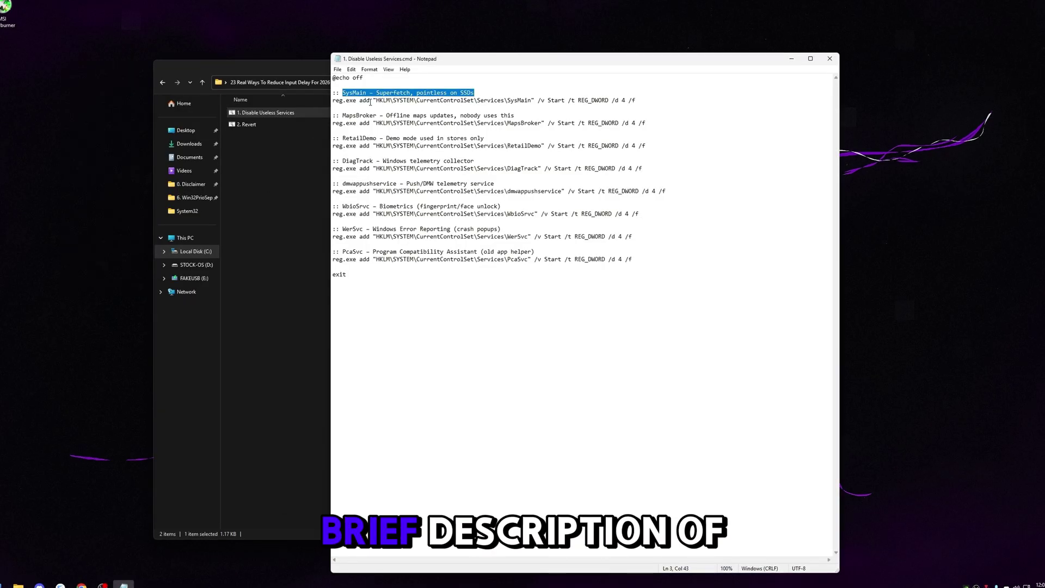
double_click(344, 115)
left_click_drag(386, 115, 516, 116)
left_click(523, 116)
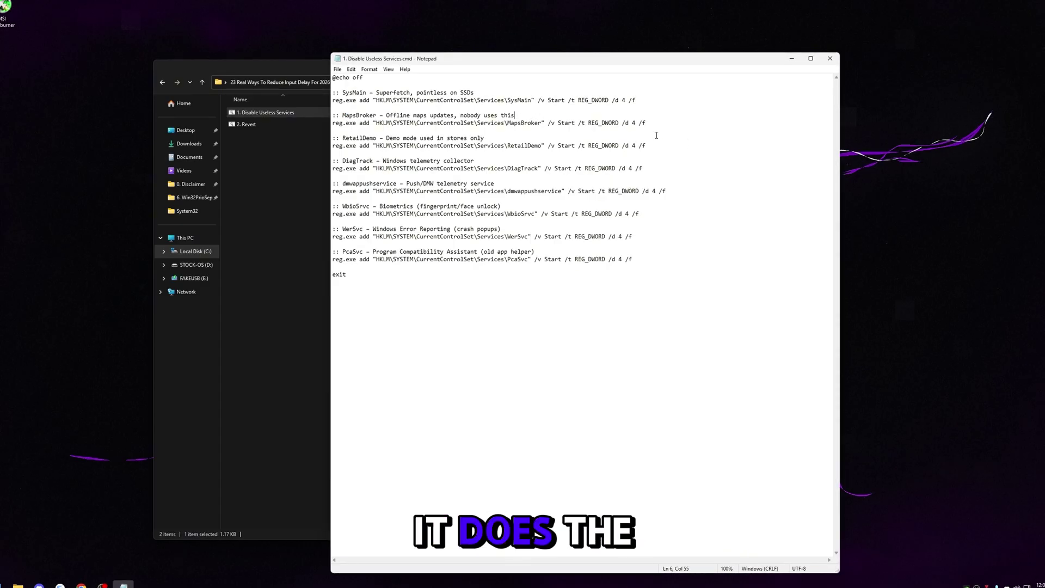
left_click_drag(341, 123, 660, 124)
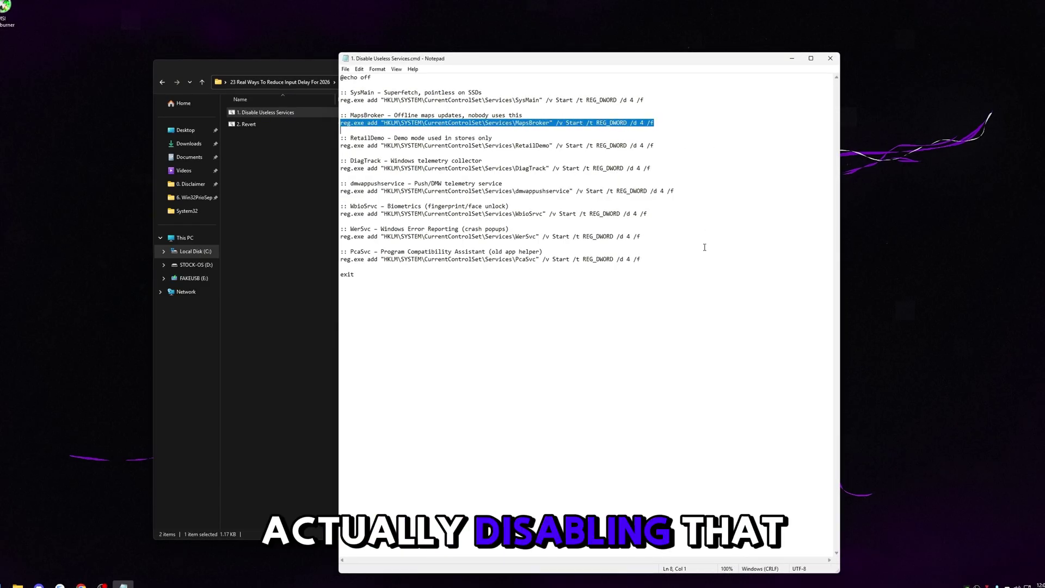
key("ctrl+End")
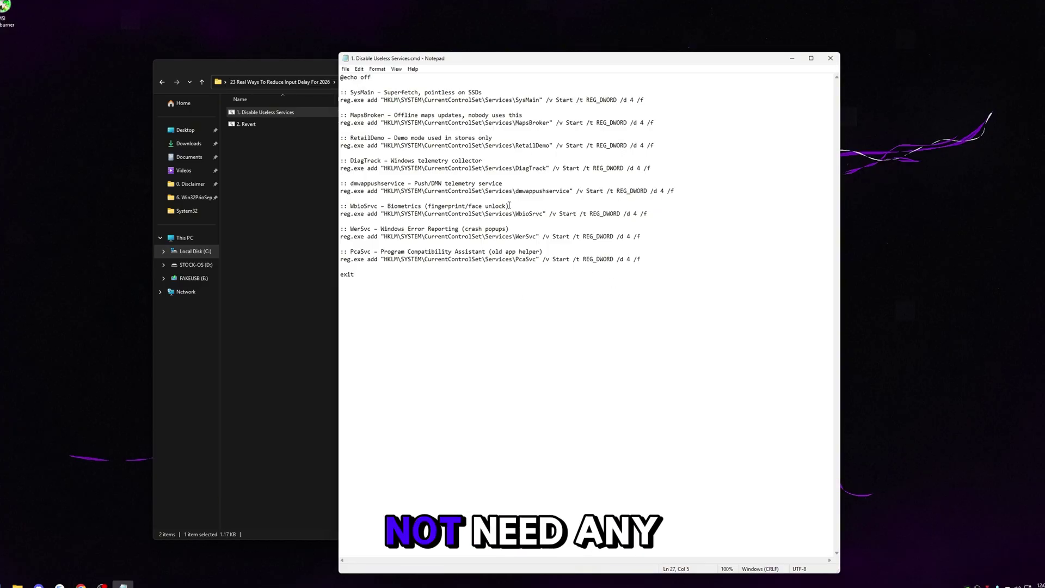
Step: Open the 2. Revert script for editing to inspect its service commands, and close it without changes
right_click(255, 123)
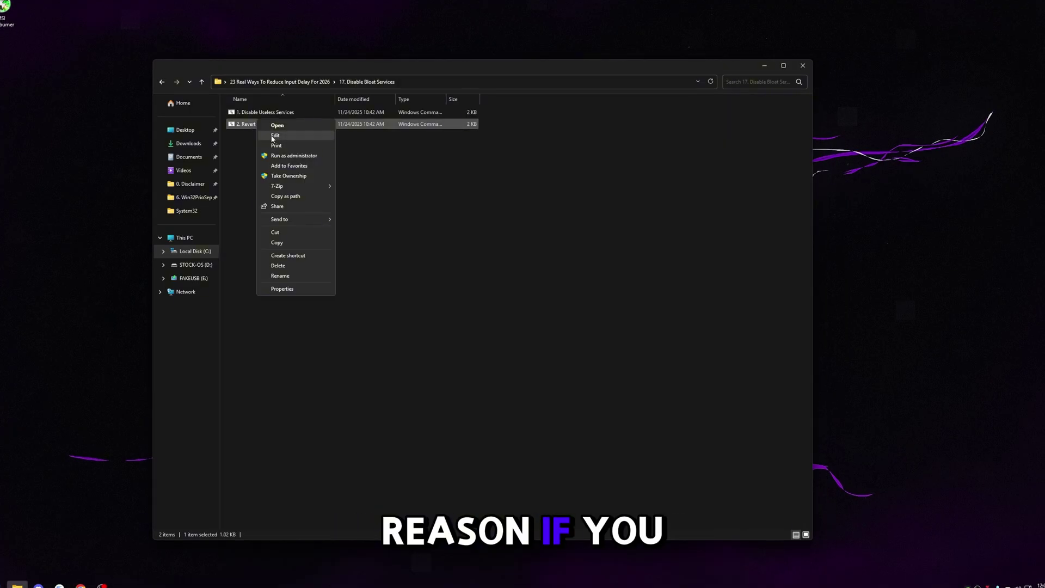
left_click(275, 135)
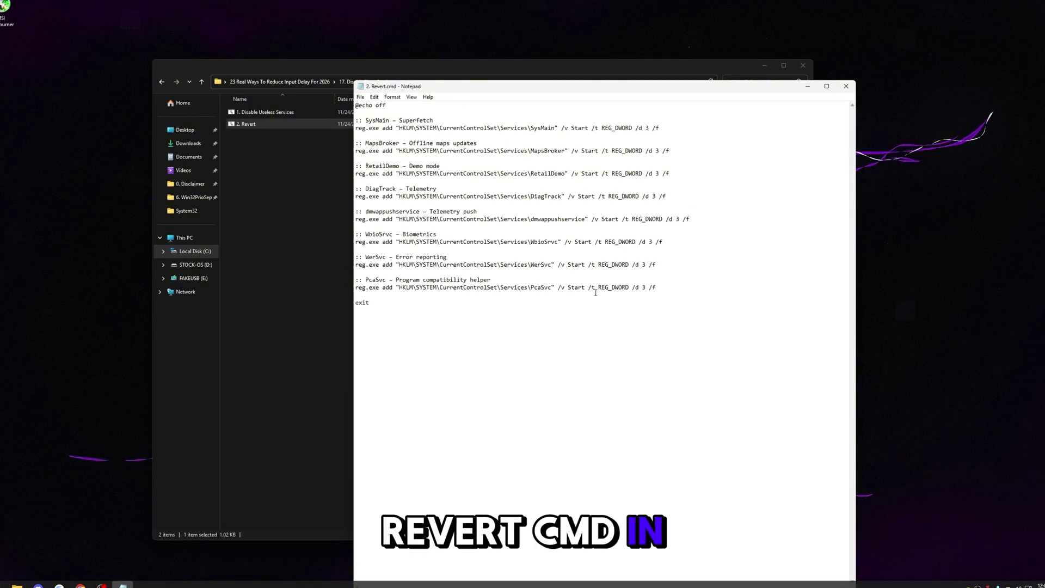
key("ctrl+a")
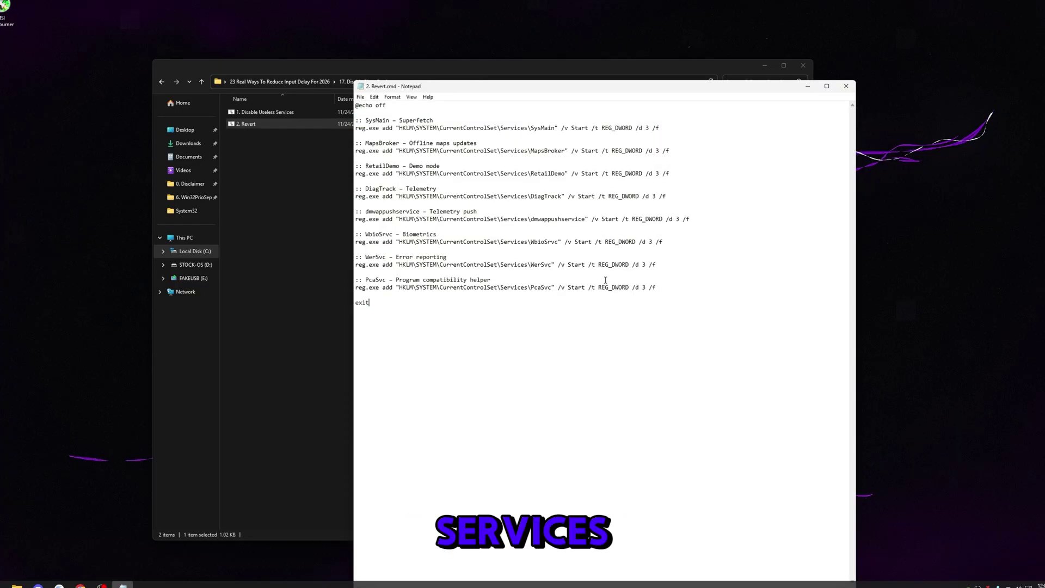
left_click(846, 86)
Step: Go to the 18. Drive Optimization folder and launch its Device Manager shortcut
left_click(280, 83)
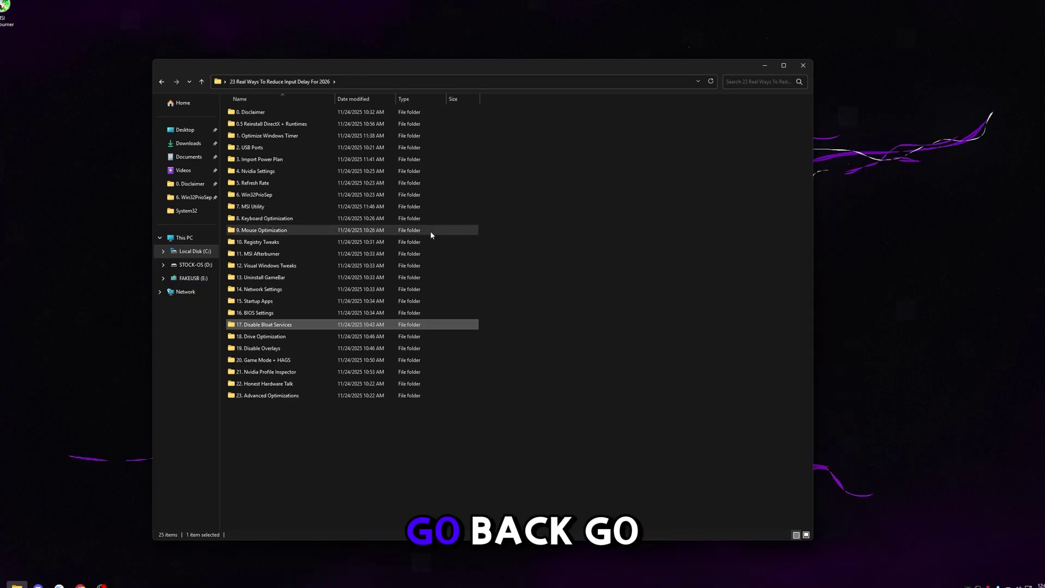
double_click(299, 336)
left_click(266, 102)
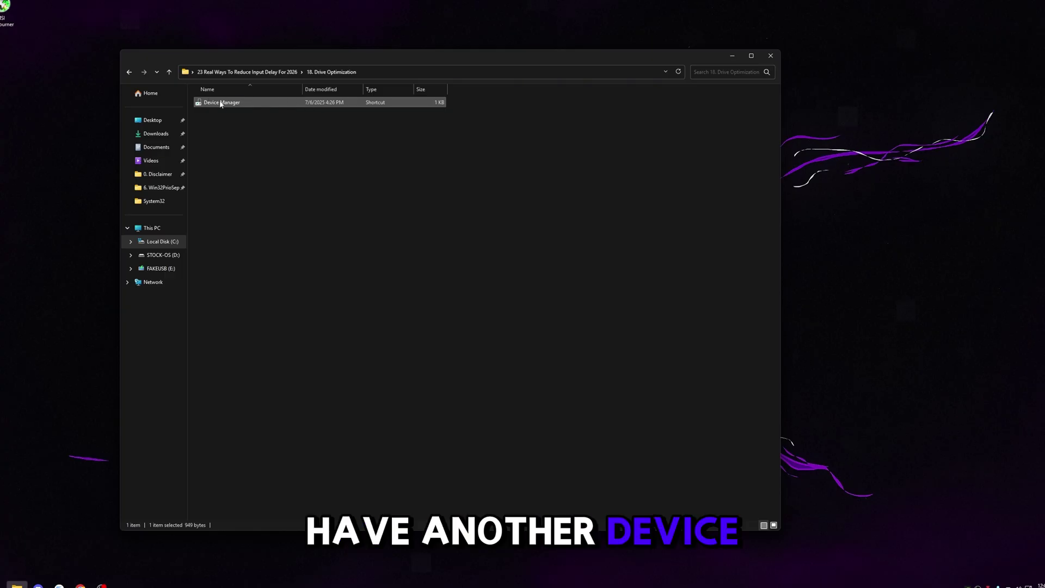
double_click(253, 102)
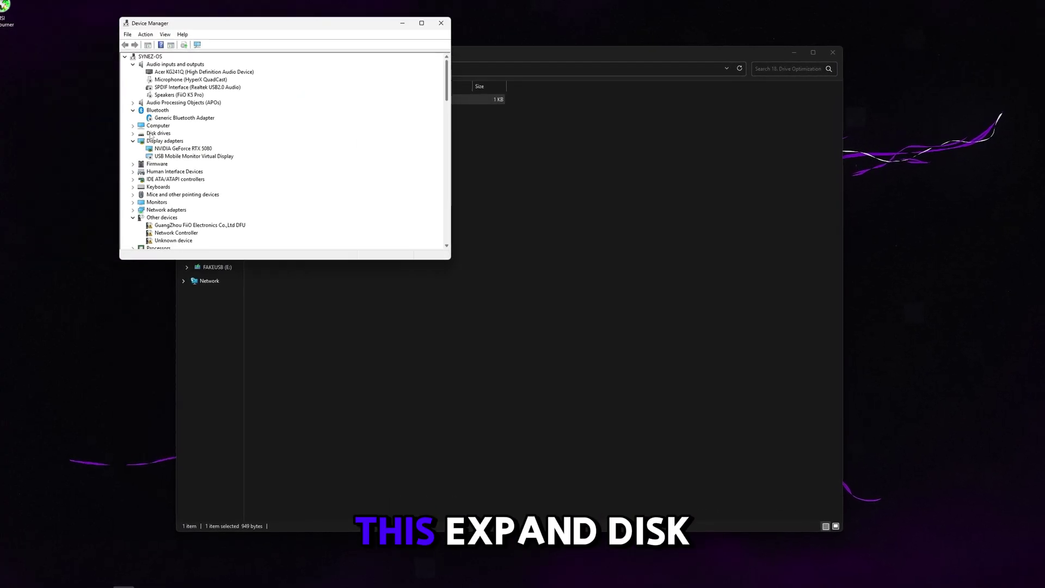
Step: Confirm the Samsung SSD 990 PRO policies with write caching enabled and Windows write-cache buffer flushing turned off, and close Device Manager
left_click(134, 134)
double_click(201, 142)
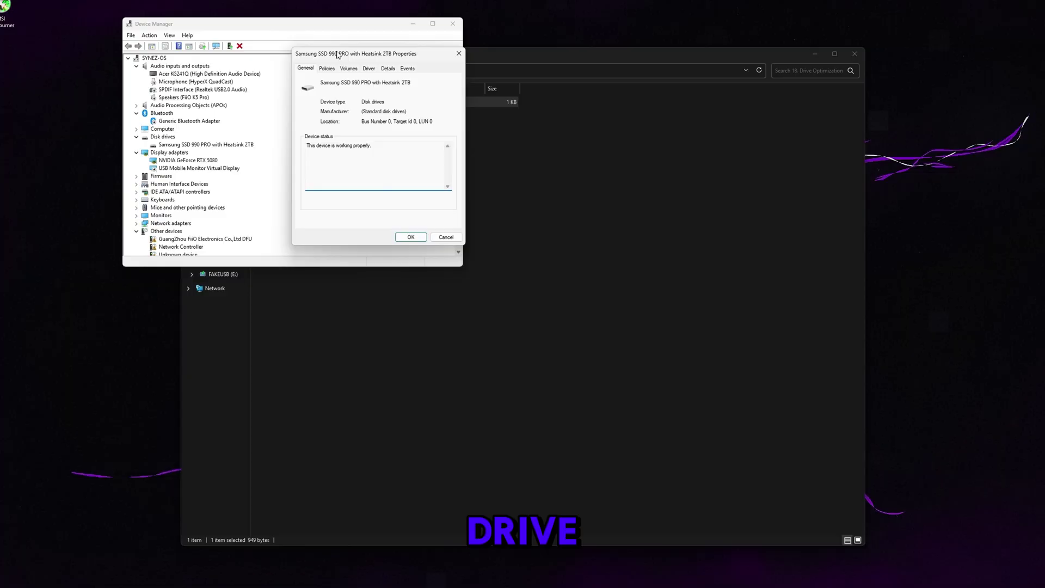
left_click_drag(337, 54, 376, 79)
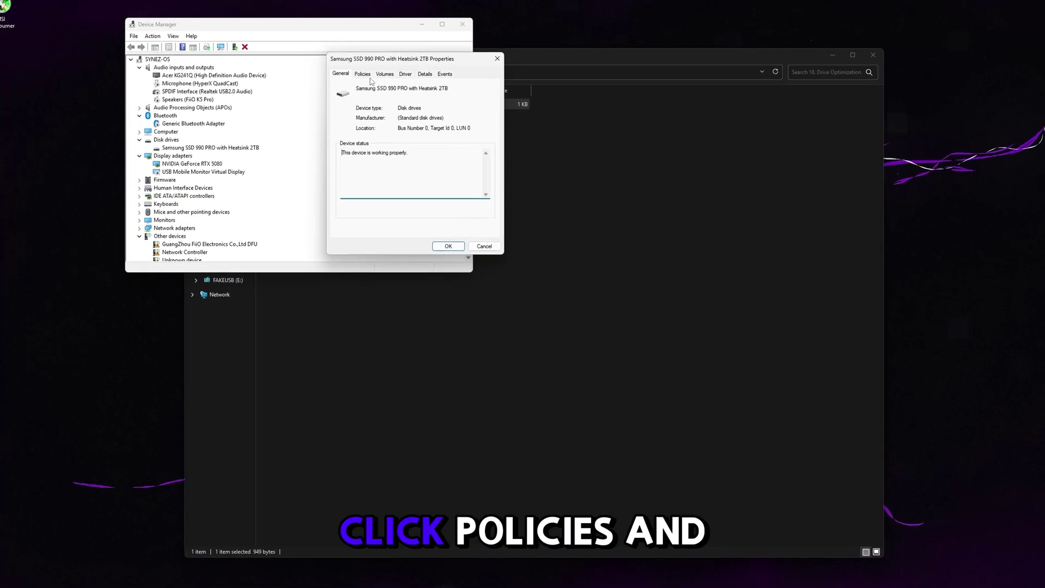
left_click(363, 74)
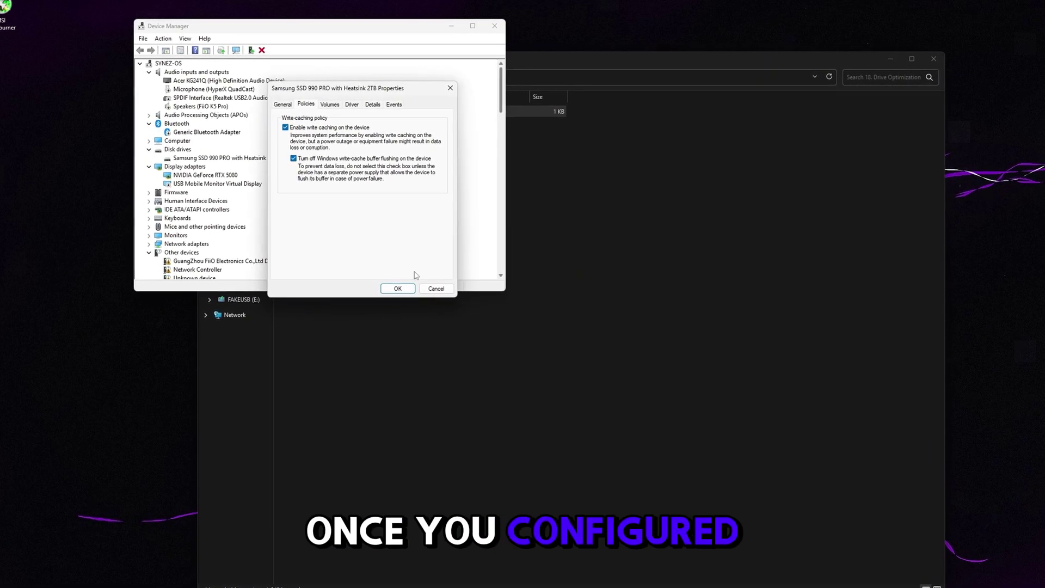
left_click(398, 289)
left_click(494, 26)
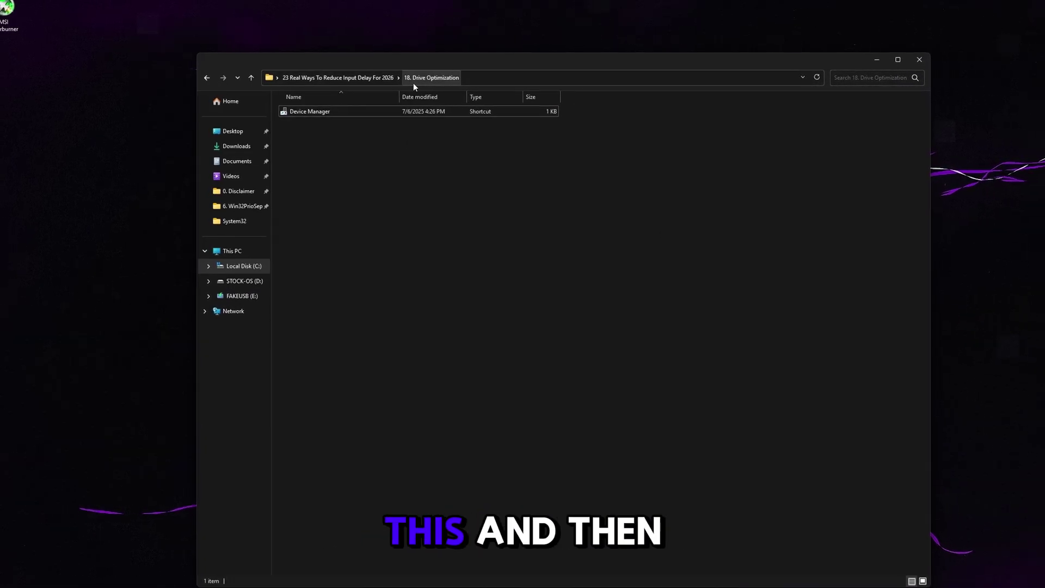
Step: Return to the main tweaks folder and open the 19. Disable Overlays folder
left_click(381, 77)
left_click(311, 357)
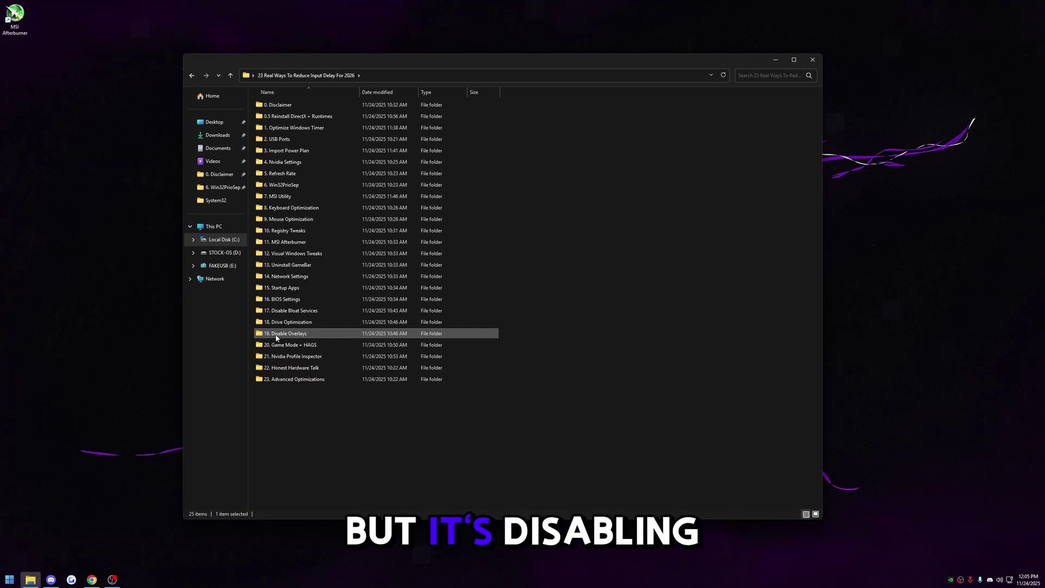
double_click(277, 334)
left_click_drag(335, 222, 327, 103)
left_click_drag(373, 265, 260, 98)
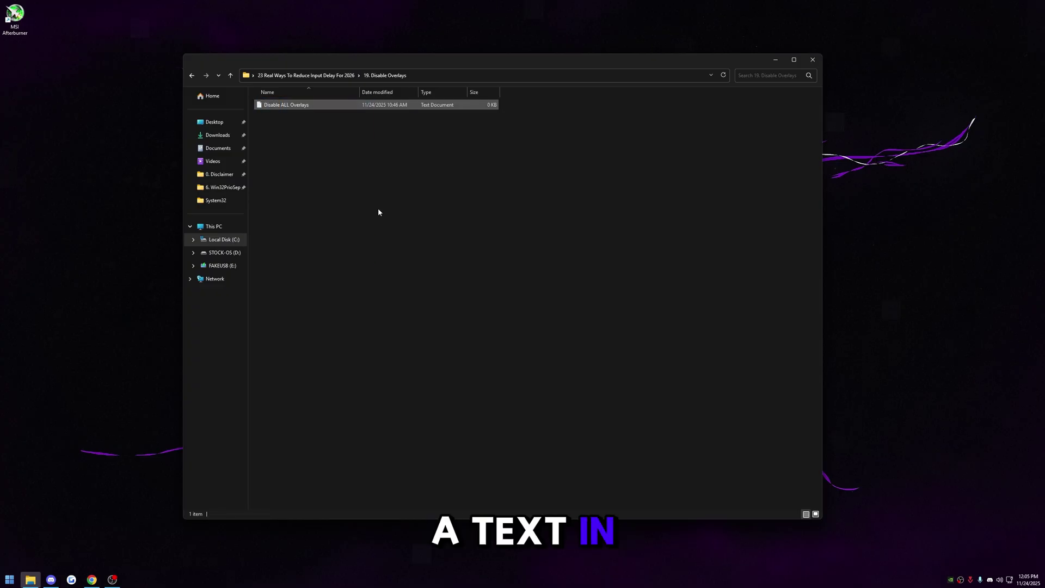
left_click(364, 384)
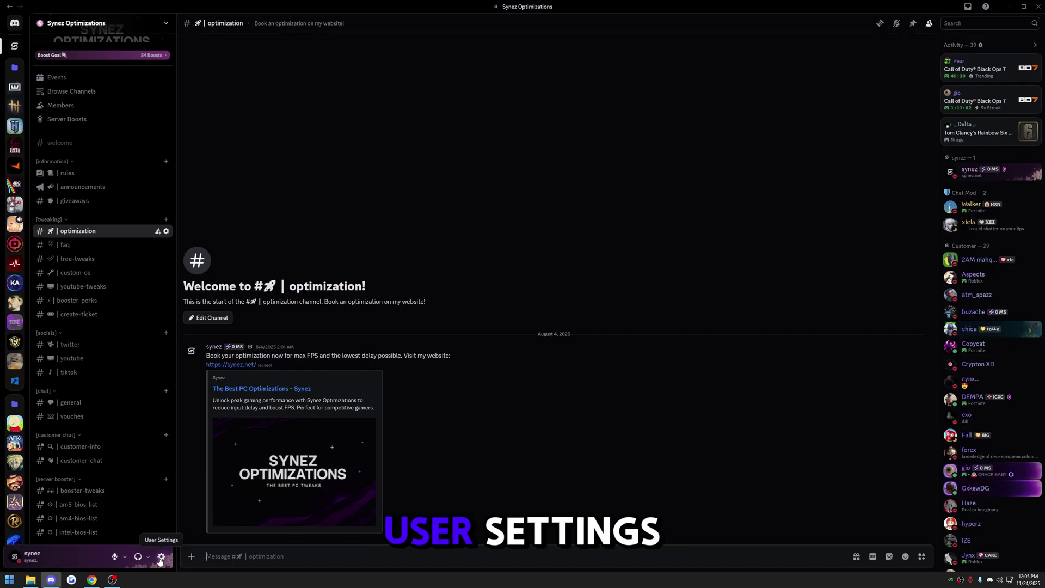
Step: In Discord's user settings, check that Enable Overlay and Enable Legacy Overlay are off under Game Overlay, and close the settings
left_click(160, 558)
left_click(278, 479)
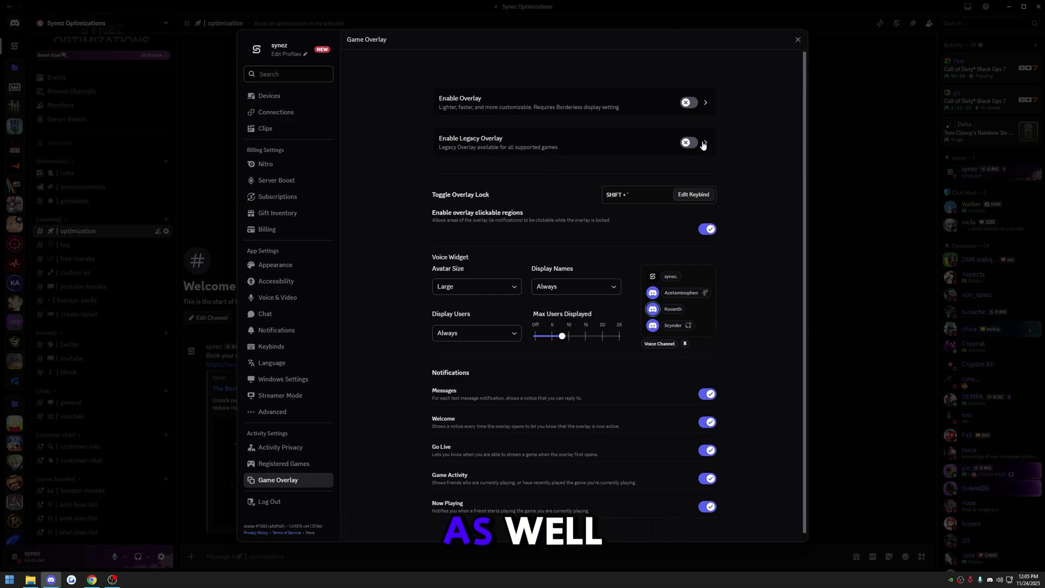
left_click(798, 39)
left_click(1008, 6)
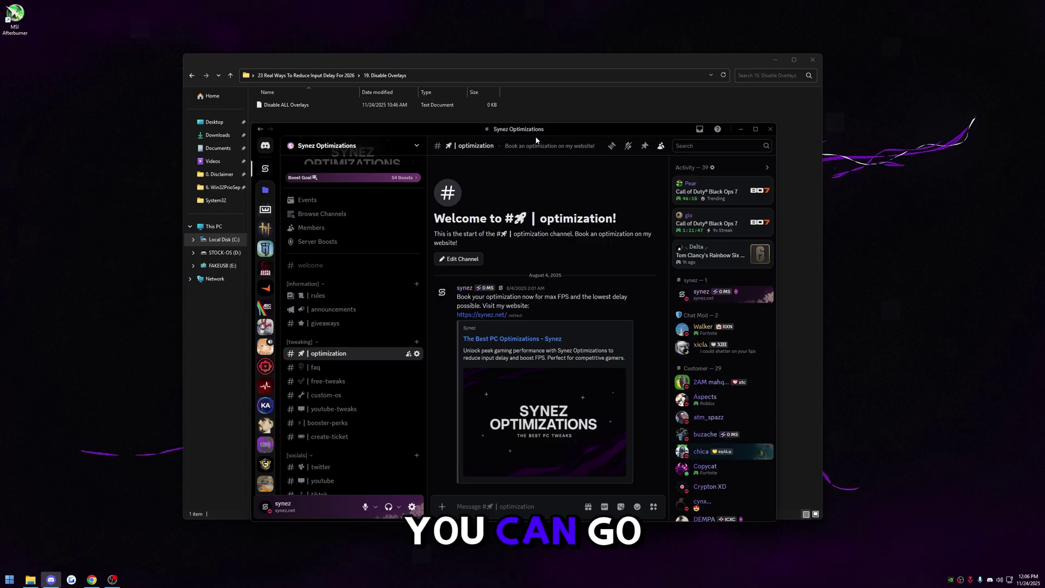
Step: Open the 20. Game Mode + HAGS folder and launch its Settings shortcut
left_click(306, 75)
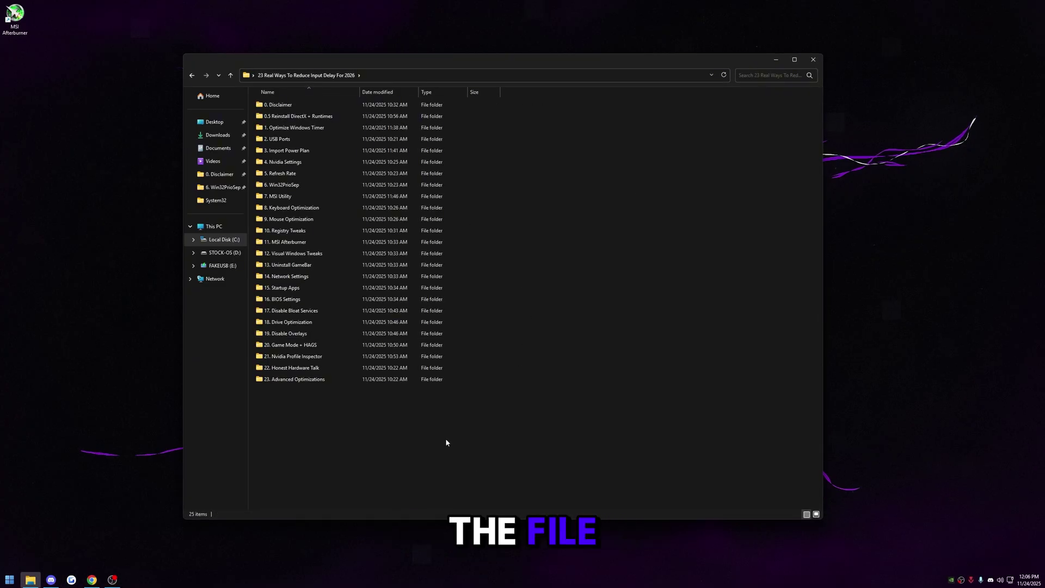
left_click(342, 347)
double_click(335, 347)
double_click(285, 104)
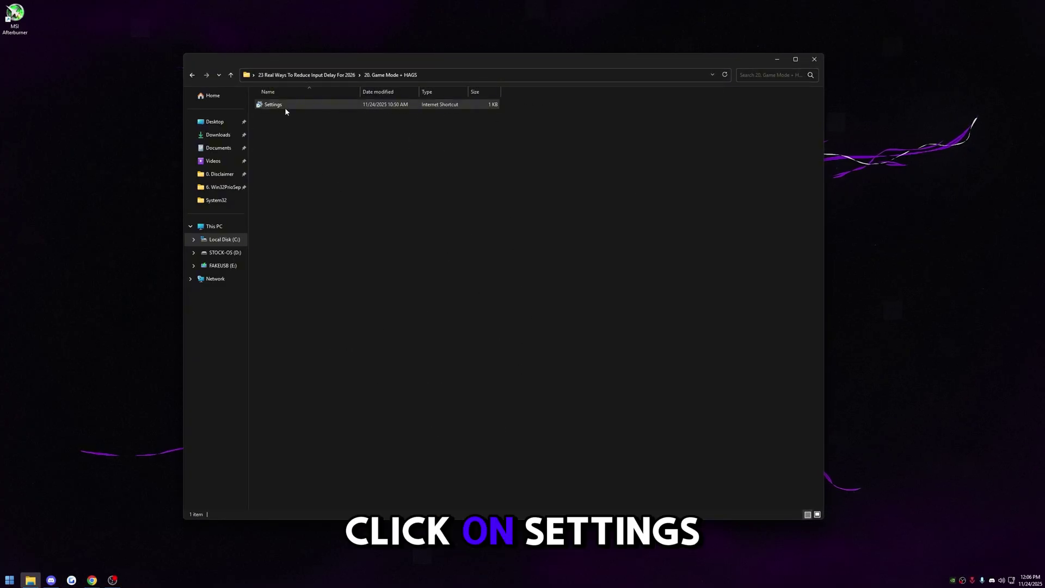
Step: Check the Game Mode toggle and the hardware-accelerated GPU scheduling option in the related advanced graphics settings, and close Settings
left_click_drag(374, 99, 471, 99)
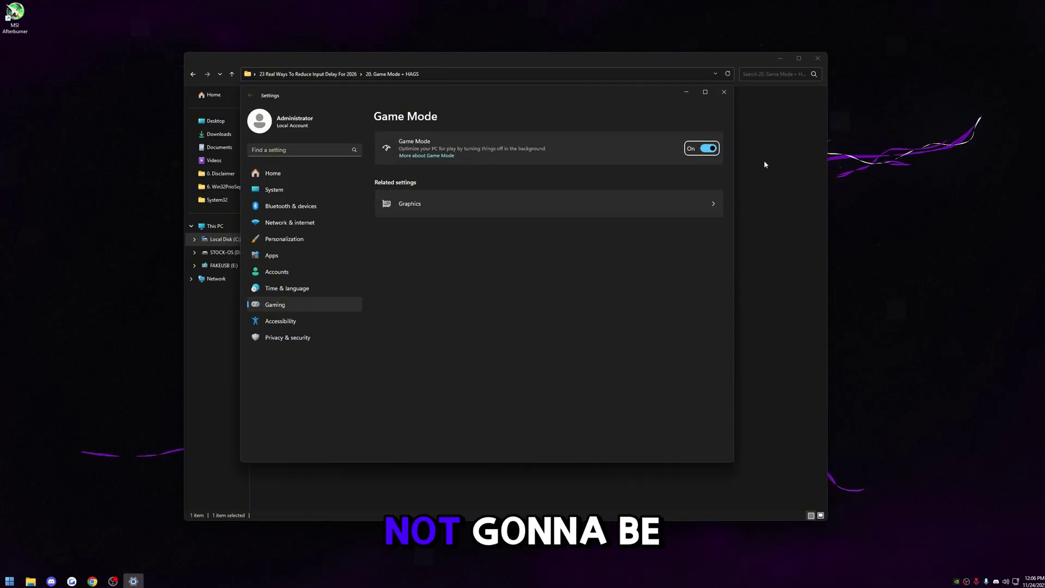
left_click(590, 205)
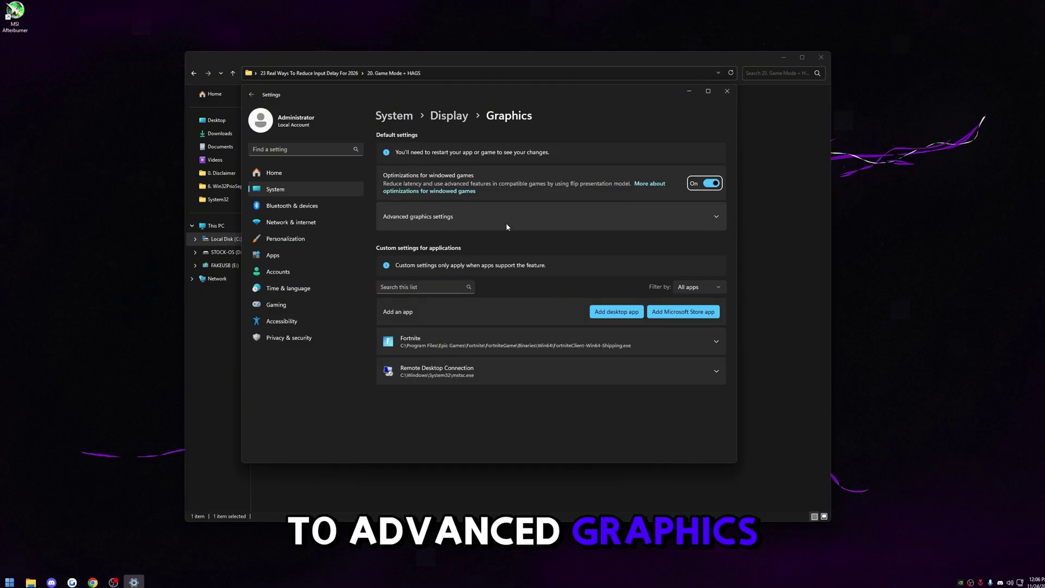
left_click(450, 217)
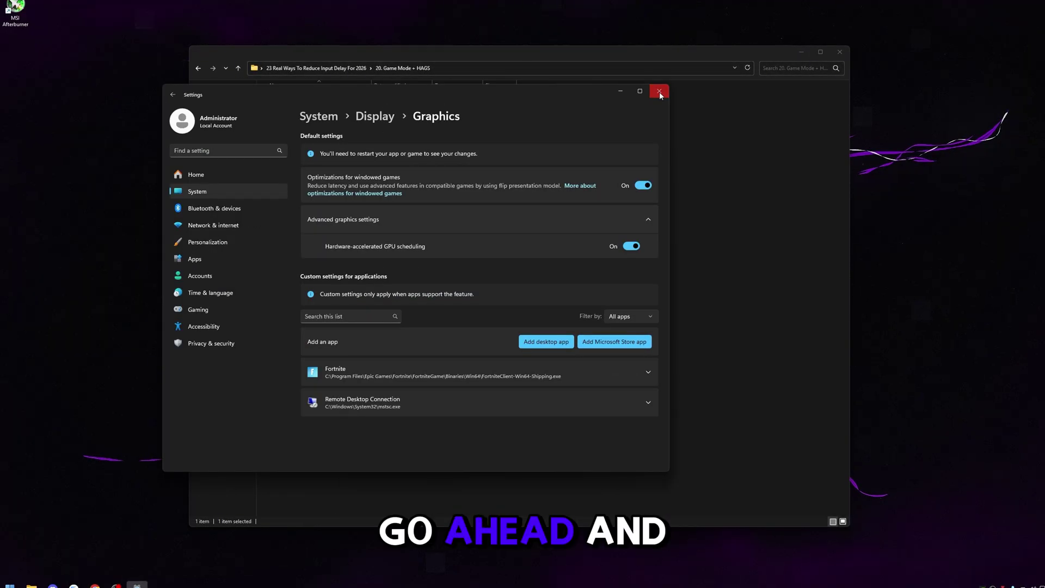
left_click(743, 86)
Step: Go to the 21. Nvidia Profile Inspector folder and launch nvidiaProfileInspector
key("alt+Up")
left_click(304, 359)
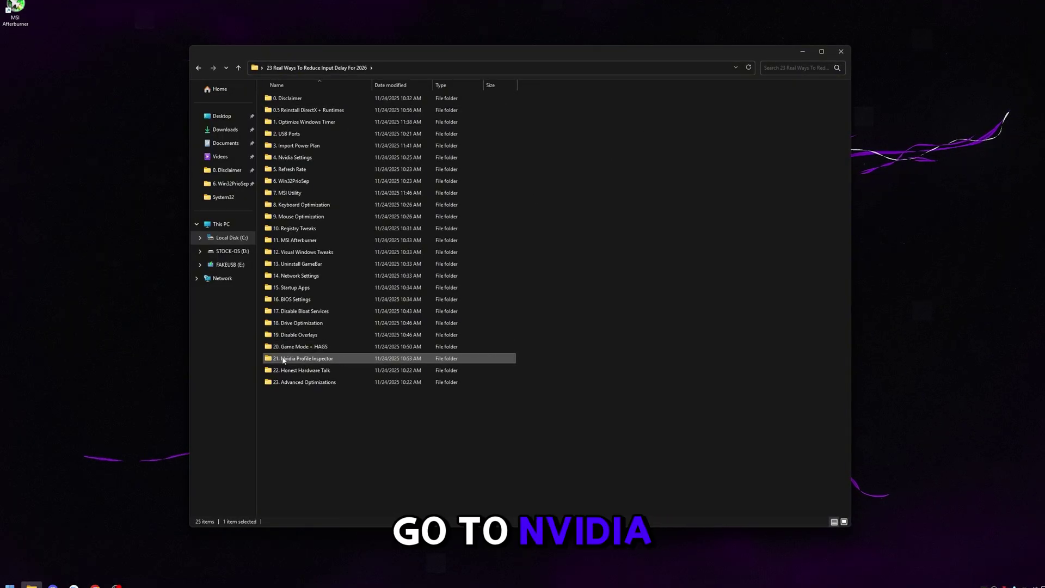
double_click(298, 359)
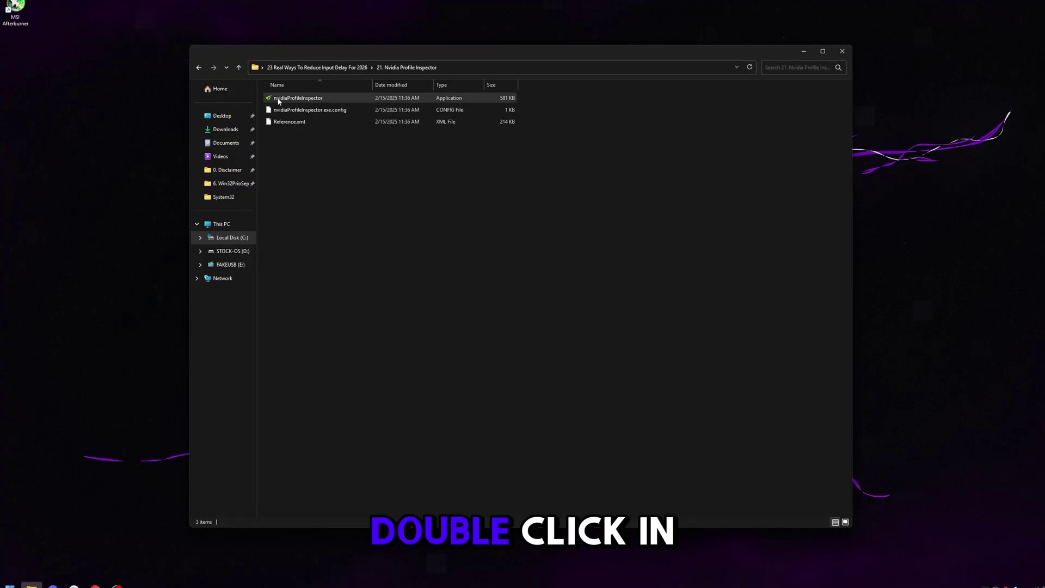
double_click(328, 100)
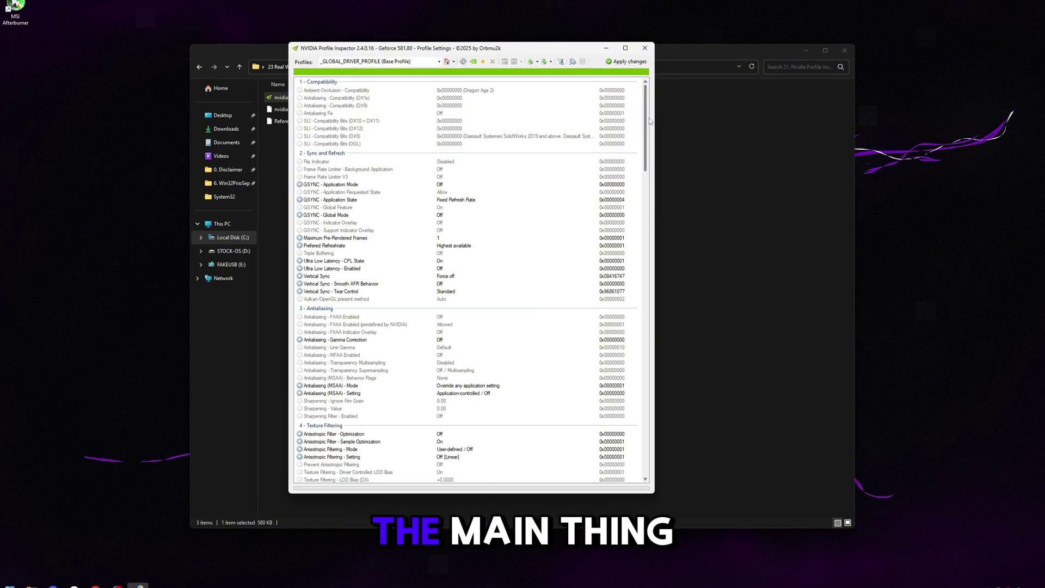
Step: In the global driver profile's Common section, keep rBAR - Feature on Enabled and set rBAR - Options to 0x00000001 (Returnal, Red Dead Redemption 2)
scroll(645, 116, "down", 1)
scroll(559, 187, "down", 15)
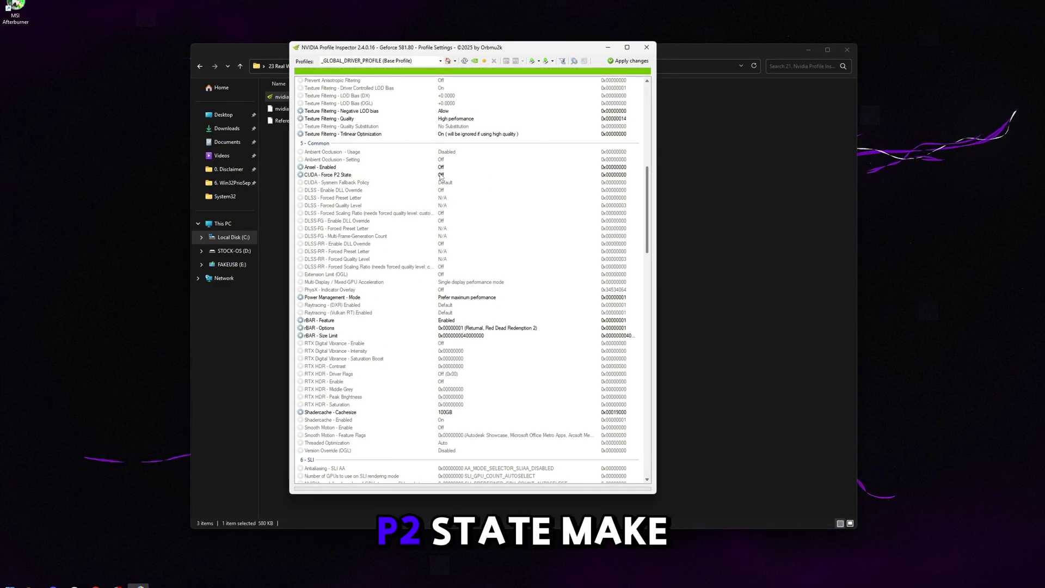
left_click(308, 322)
left_click(596, 321)
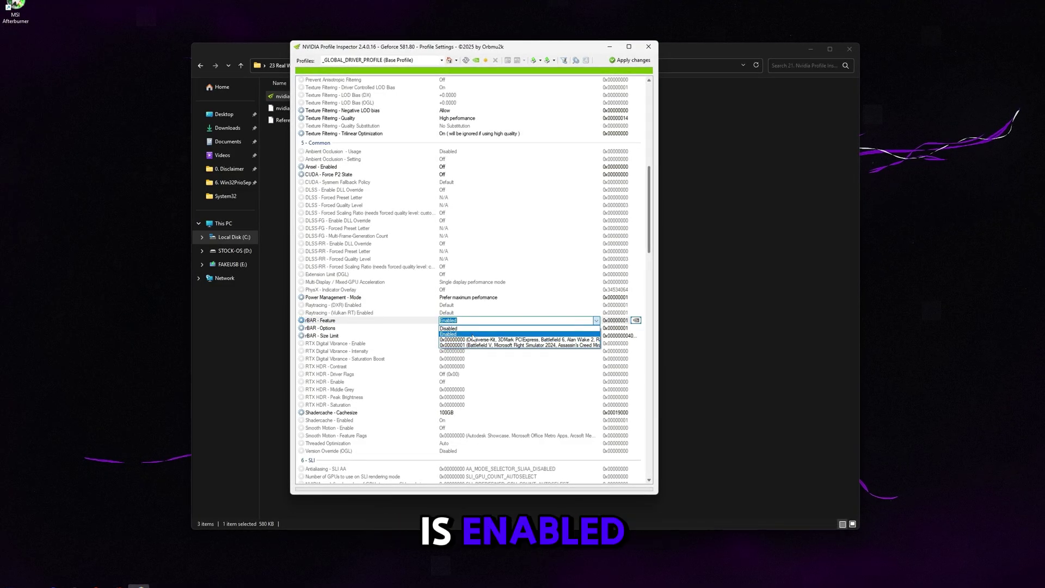
left_click(330, 330)
left_click(596, 329)
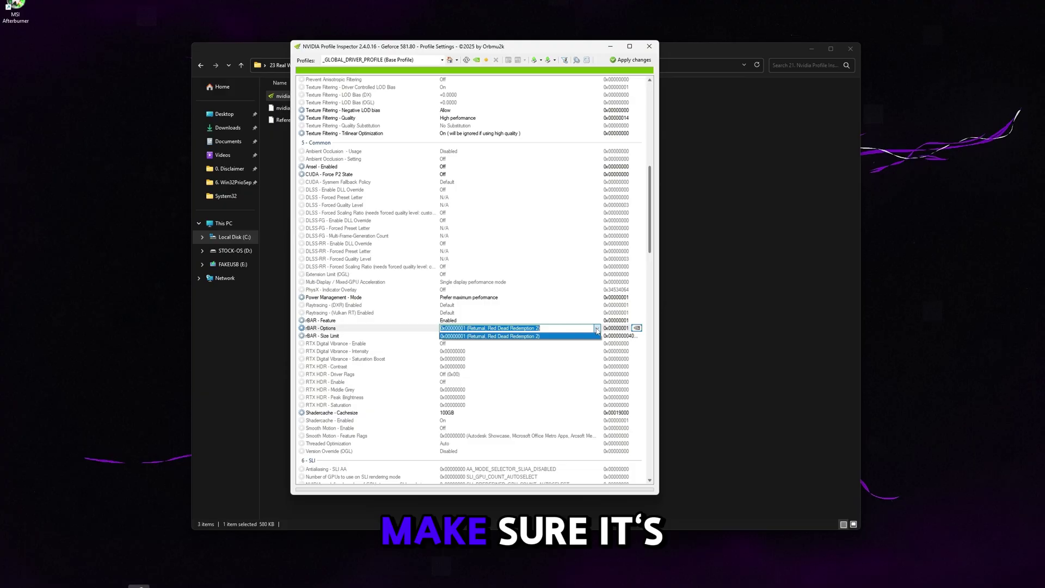
left_click(524, 336)
left_click(305, 336)
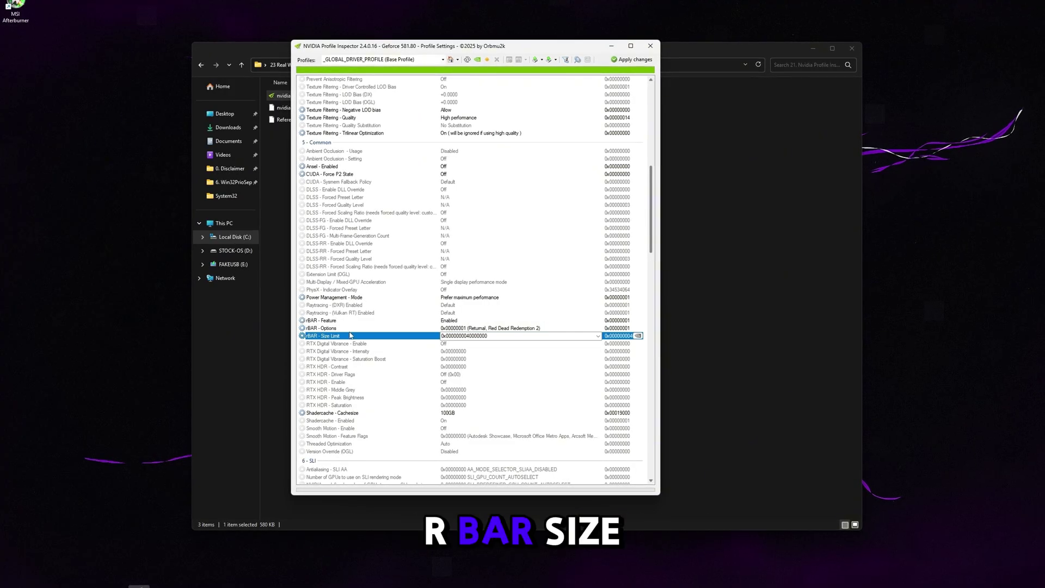
left_click(599, 336)
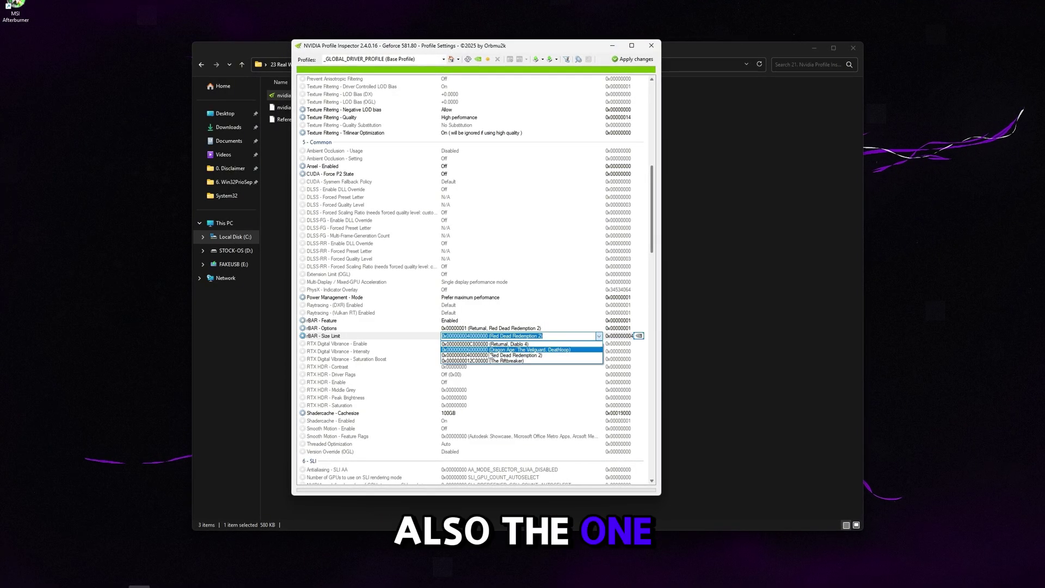
left_click(515, 355)
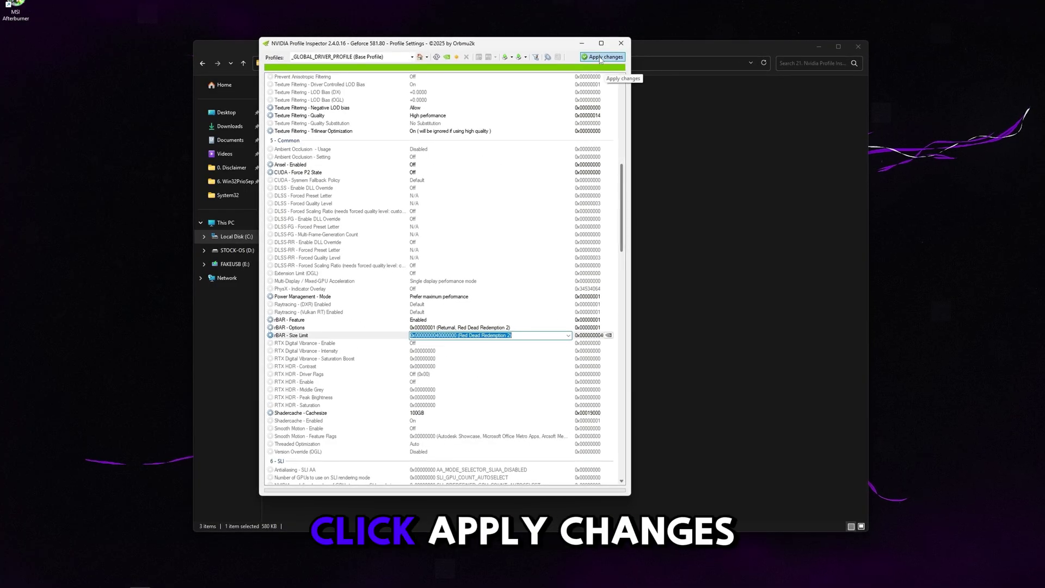
left_click(603, 57)
left_click(621, 43)
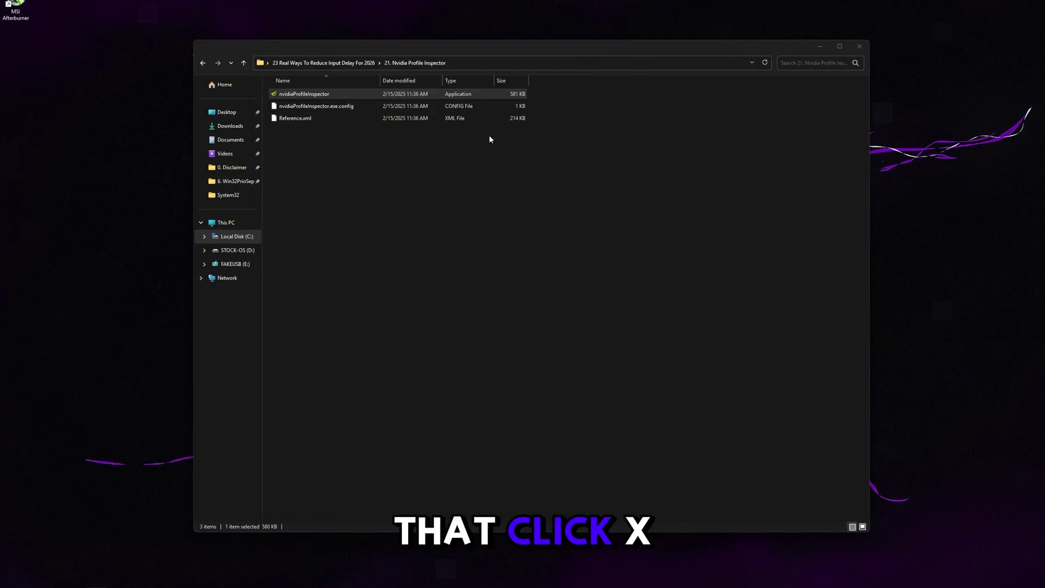
Step: Return to the main tweaks folder and open the 22. Honest Hardware Talk folder
left_click(343, 63)
left_click(405, 392)
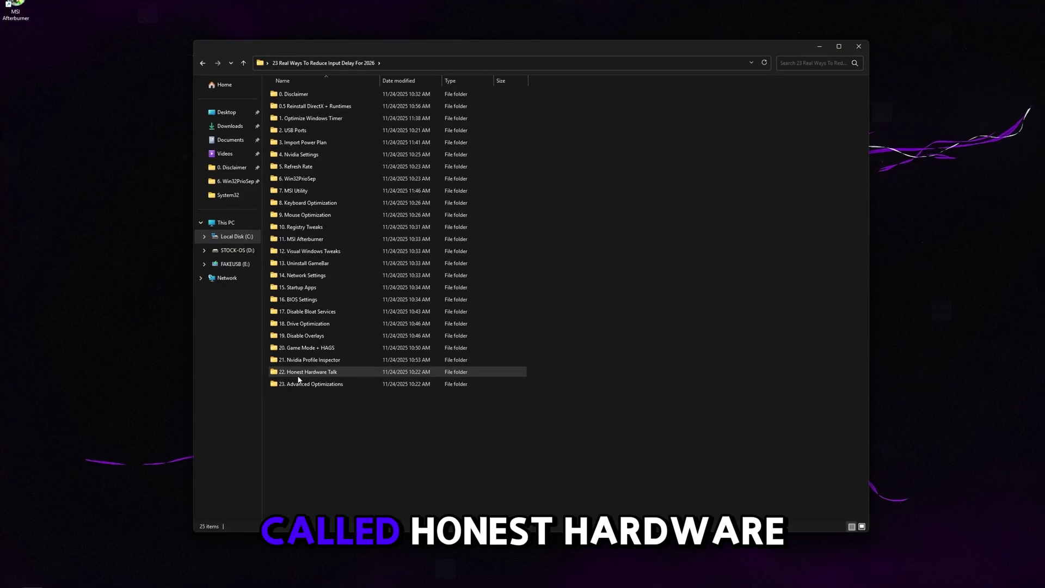
double_click(295, 374)
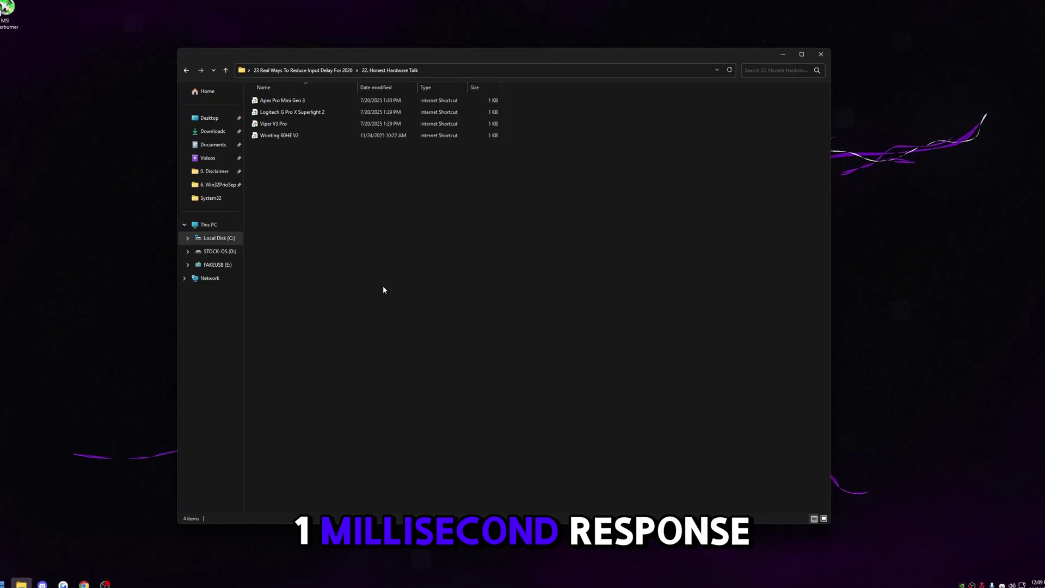
key("ctrl+a")
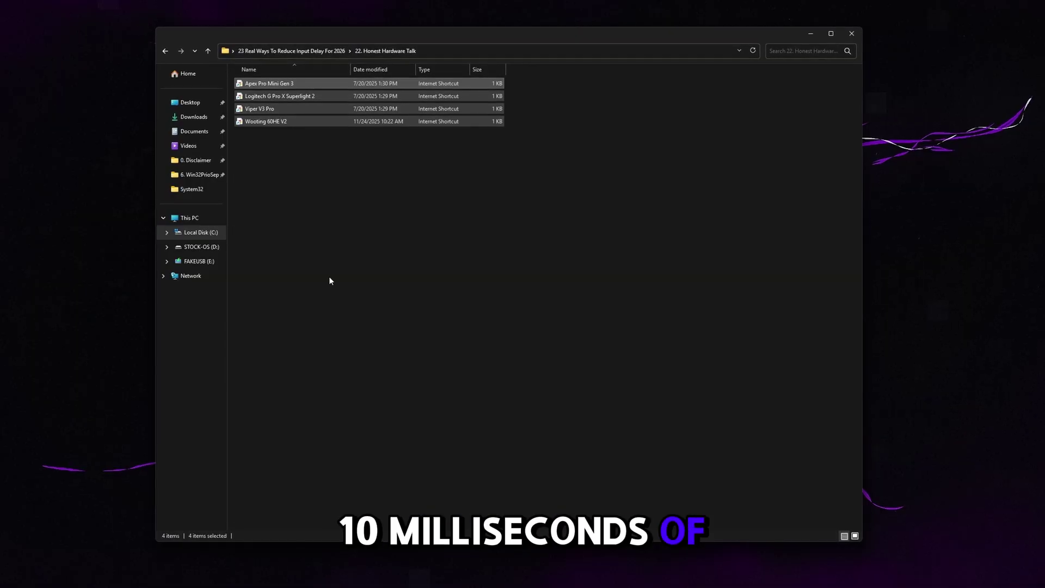
key("Up")
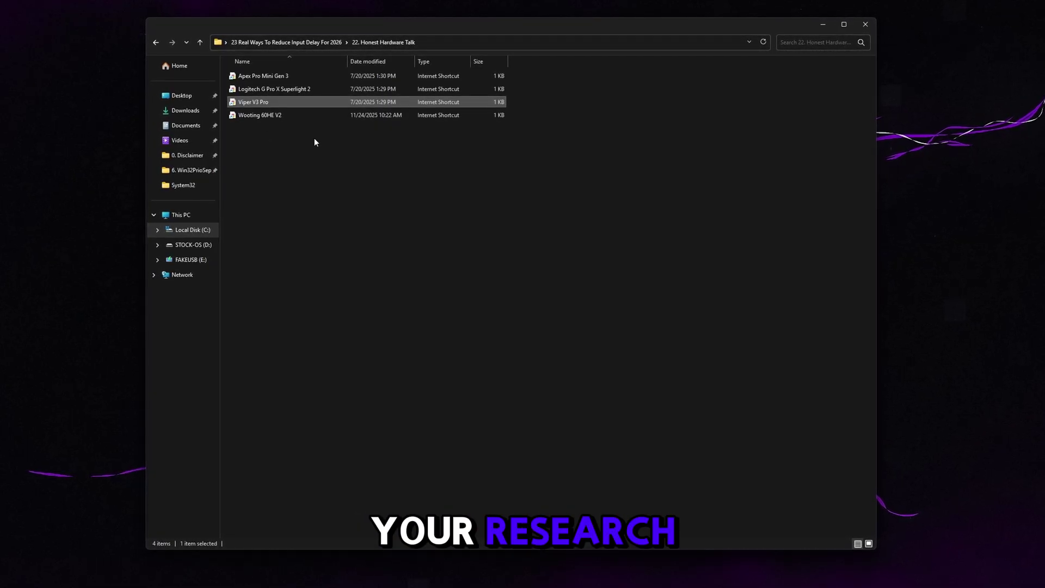
left_click(386, 205)
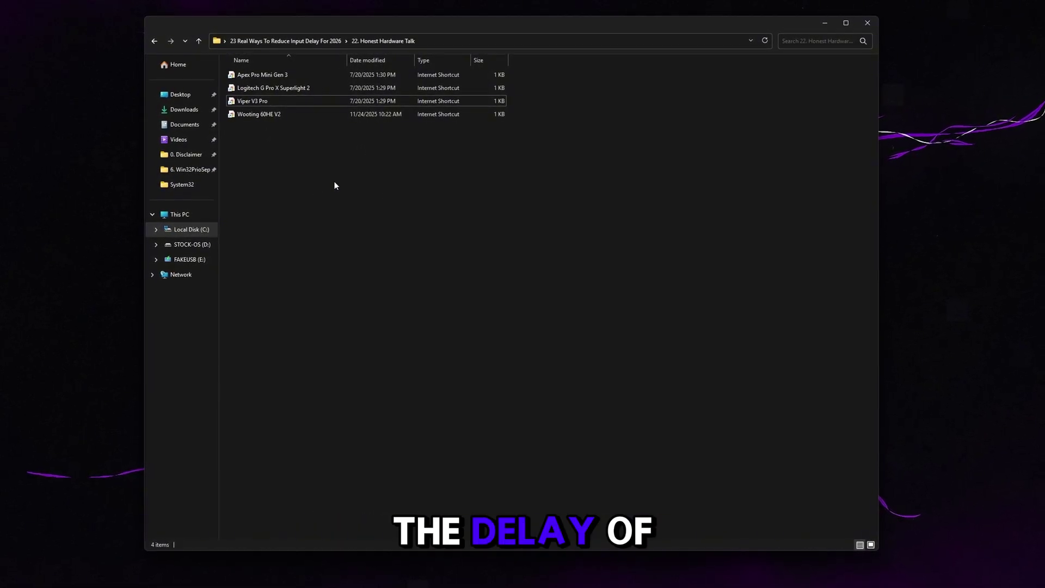
key("ctrl+a")
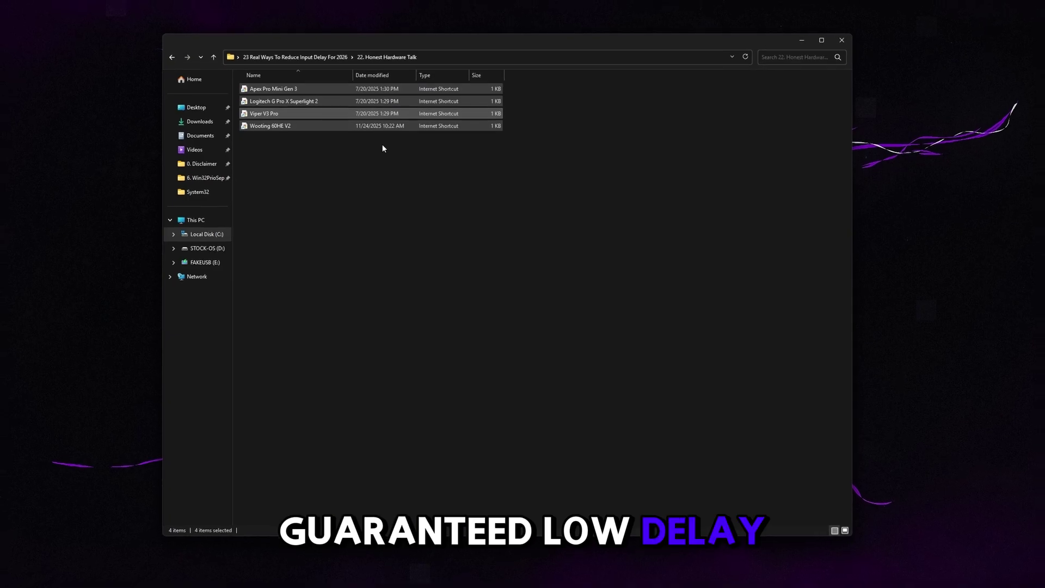
Step: Return to the main tweaks folder and open the 23. Advanced Optimizations folder
left_click(292, 50)
left_click(304, 401)
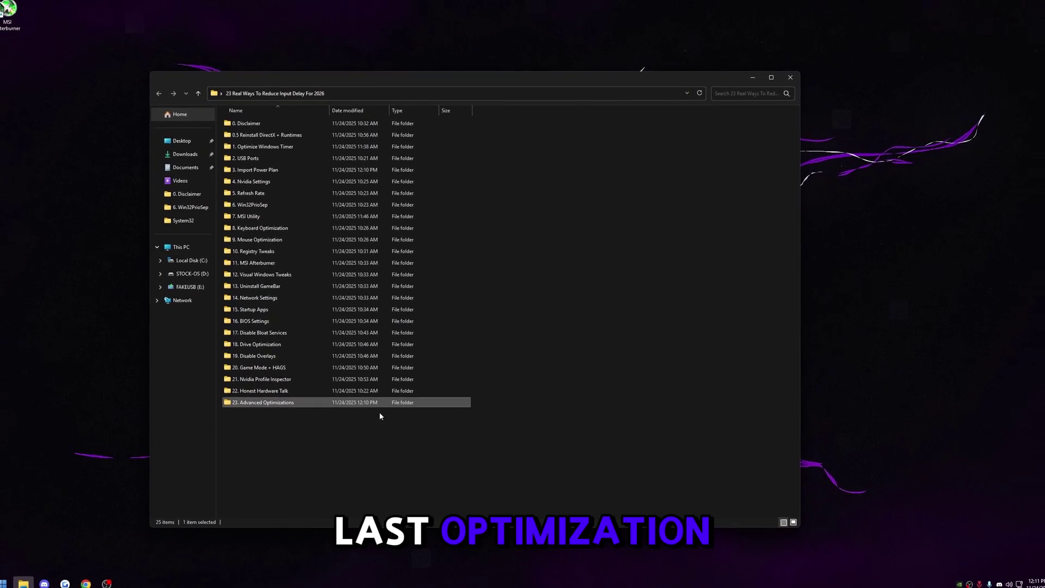
double_click(257, 401)
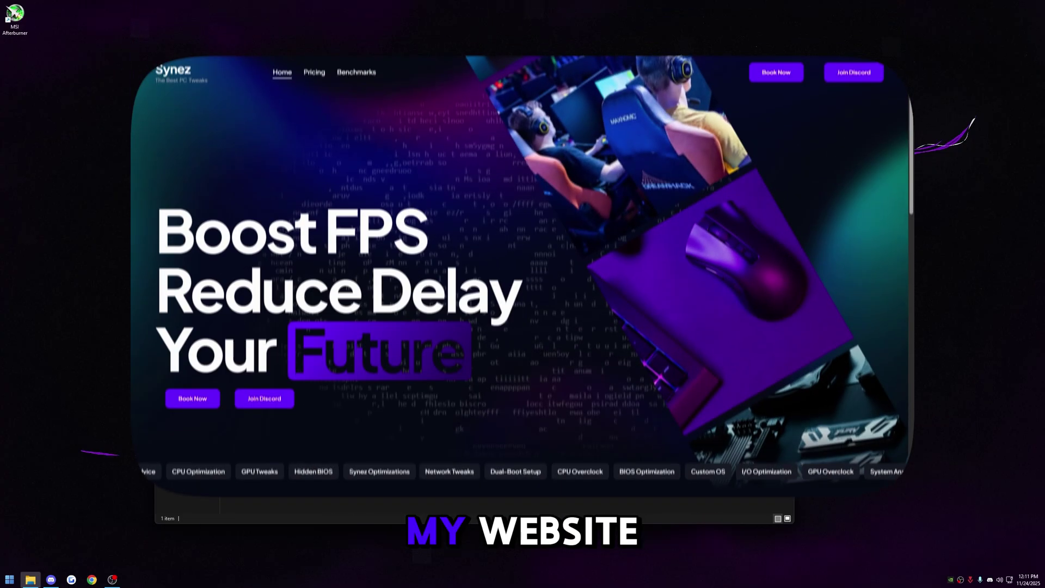